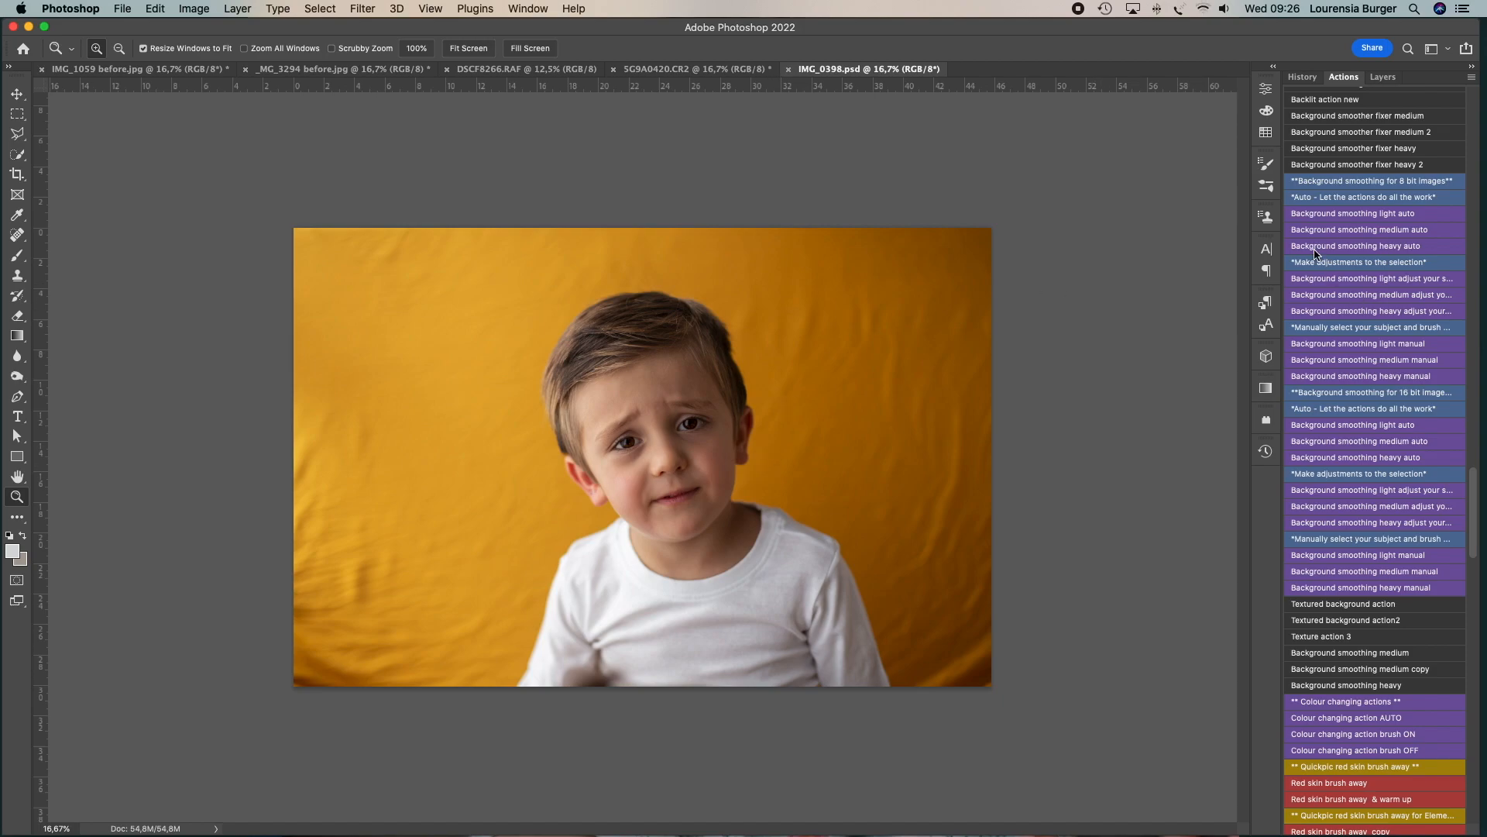
- Run the 8-bit "Background smoothing medium auto" action and paint black on the blur mask along the boy's edges with a 125 px brush
{"action": "left_click", "coordinate": [1390, 231]}
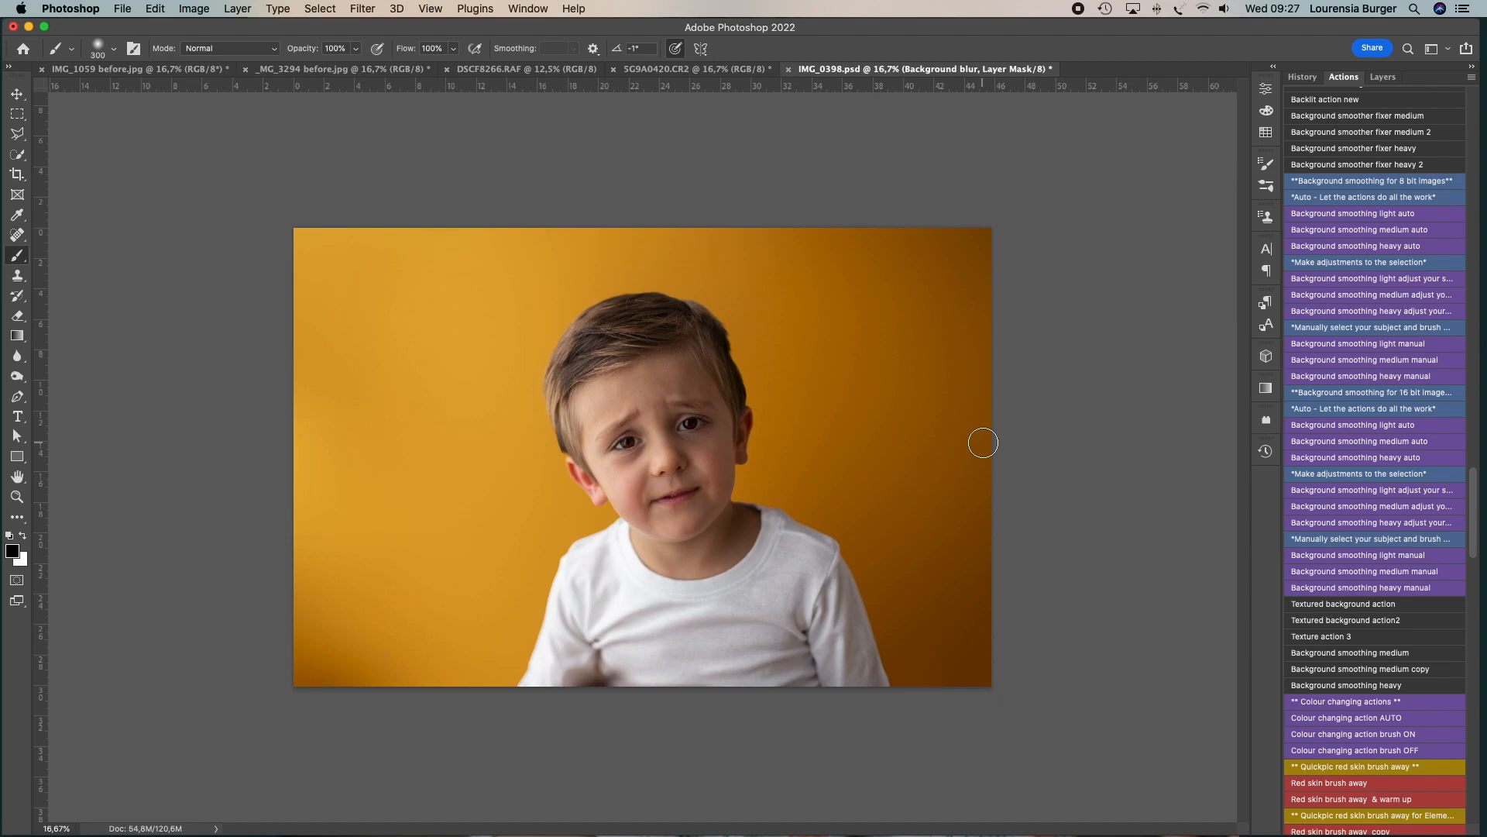
{"action": "key", "text": "z"}
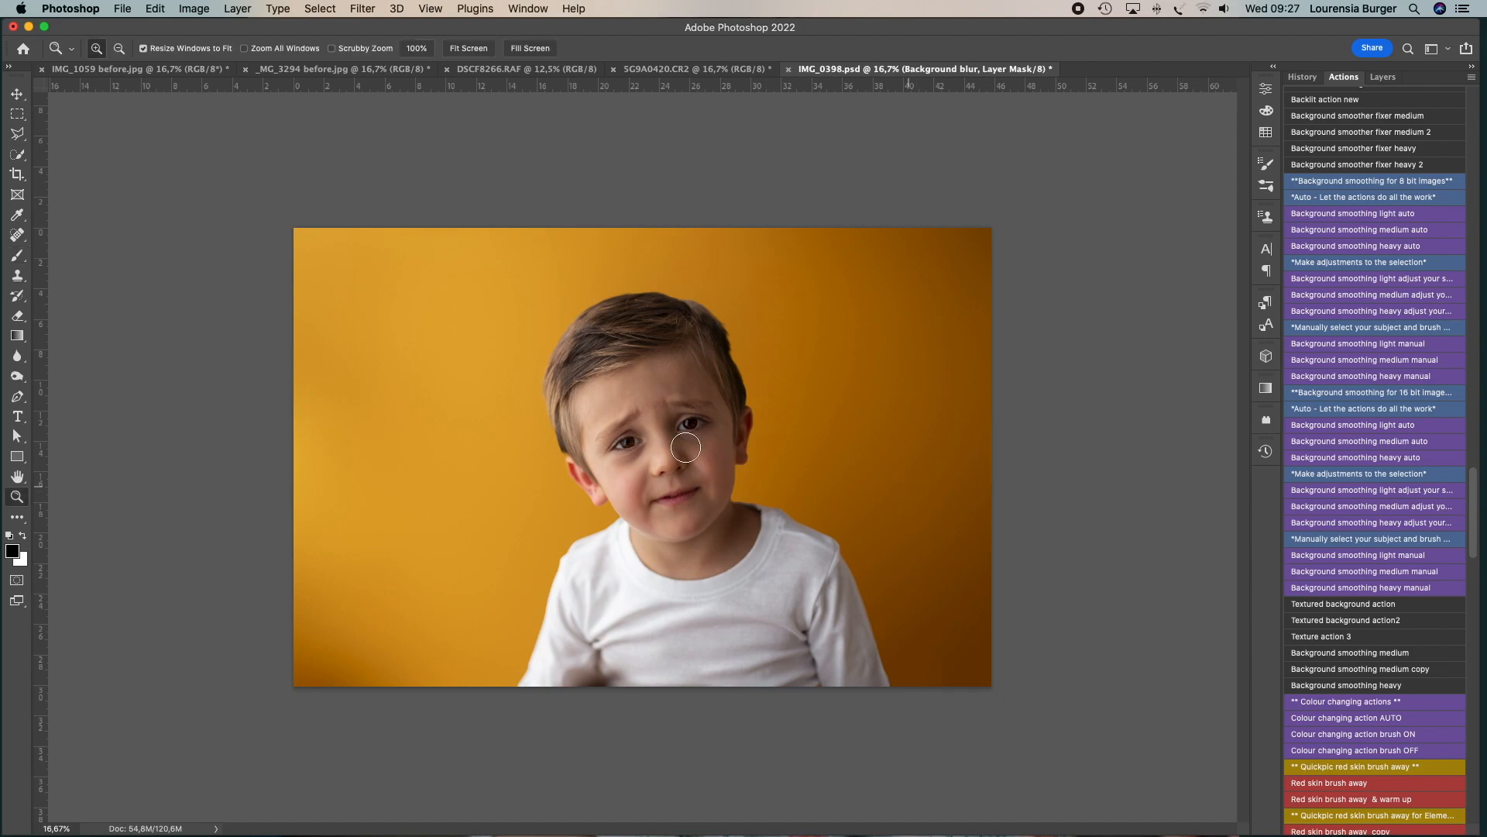
{"action": "left_click", "coordinate": [756, 438]}
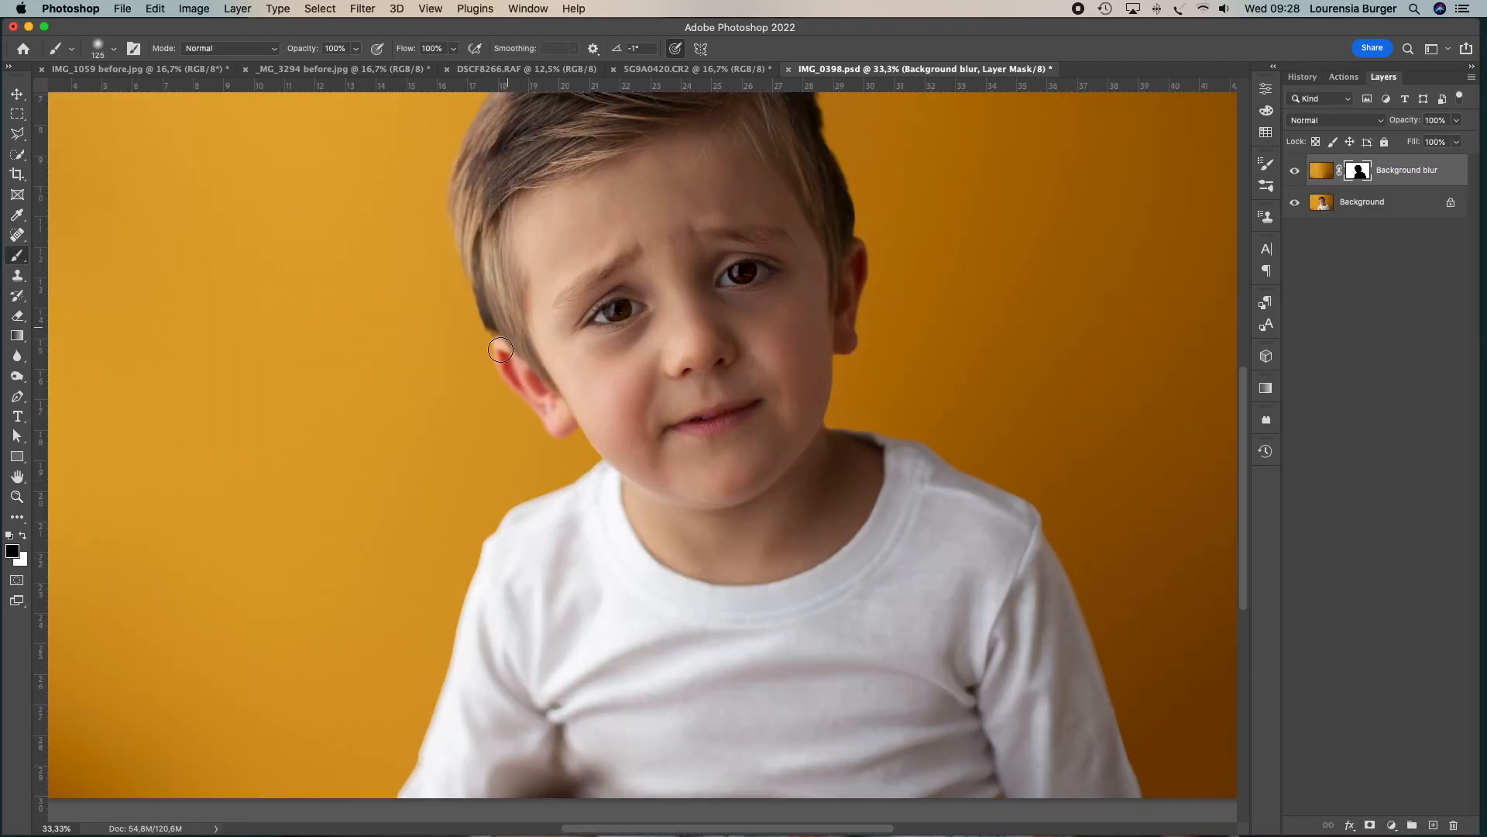
{"action": "mouse_move", "coordinate": [476, 225]}
{"action": "left_mouse_down"}
{"action": "mouse_move", "coordinate": [508, 345]}
{"action": "mouse_move", "coordinate": [558, 424]}
{"action": "mouse_move", "coordinate": [587, 418]}
{"action": "mouse_move", "coordinate": [613, 462]}
{"action": "mouse_move", "coordinate": [515, 532]}
{"action": "mouse_move", "coordinate": [527, 521]}
{"action": "mouse_move", "coordinate": [486, 612]}
{"action": "left_mouse_up"}
{"action": "mouse_move", "coordinate": [472, 667]}
{"action": "left_mouse_down"}
{"action": "mouse_move", "coordinate": [485, 607]}
{"action": "mouse_move", "coordinate": [463, 724]}
{"action": "mouse_move", "coordinate": [465, 671]}
{"action": "mouse_move", "coordinate": [420, 804]}
{"action": "mouse_move", "coordinate": [432, 783]}
{"action": "left_mouse_up"}
{"action": "mouse_move", "coordinate": [830, 342]}
{"action": "left_mouse_down"}
{"action": "mouse_move", "coordinate": [839, 333]}
{"action": "mouse_move", "coordinate": [813, 399]}
{"action": "mouse_move", "coordinate": [1019, 514]}
{"action": "mouse_move", "coordinate": [1120, 788]}
{"action": "left_mouse_up"}
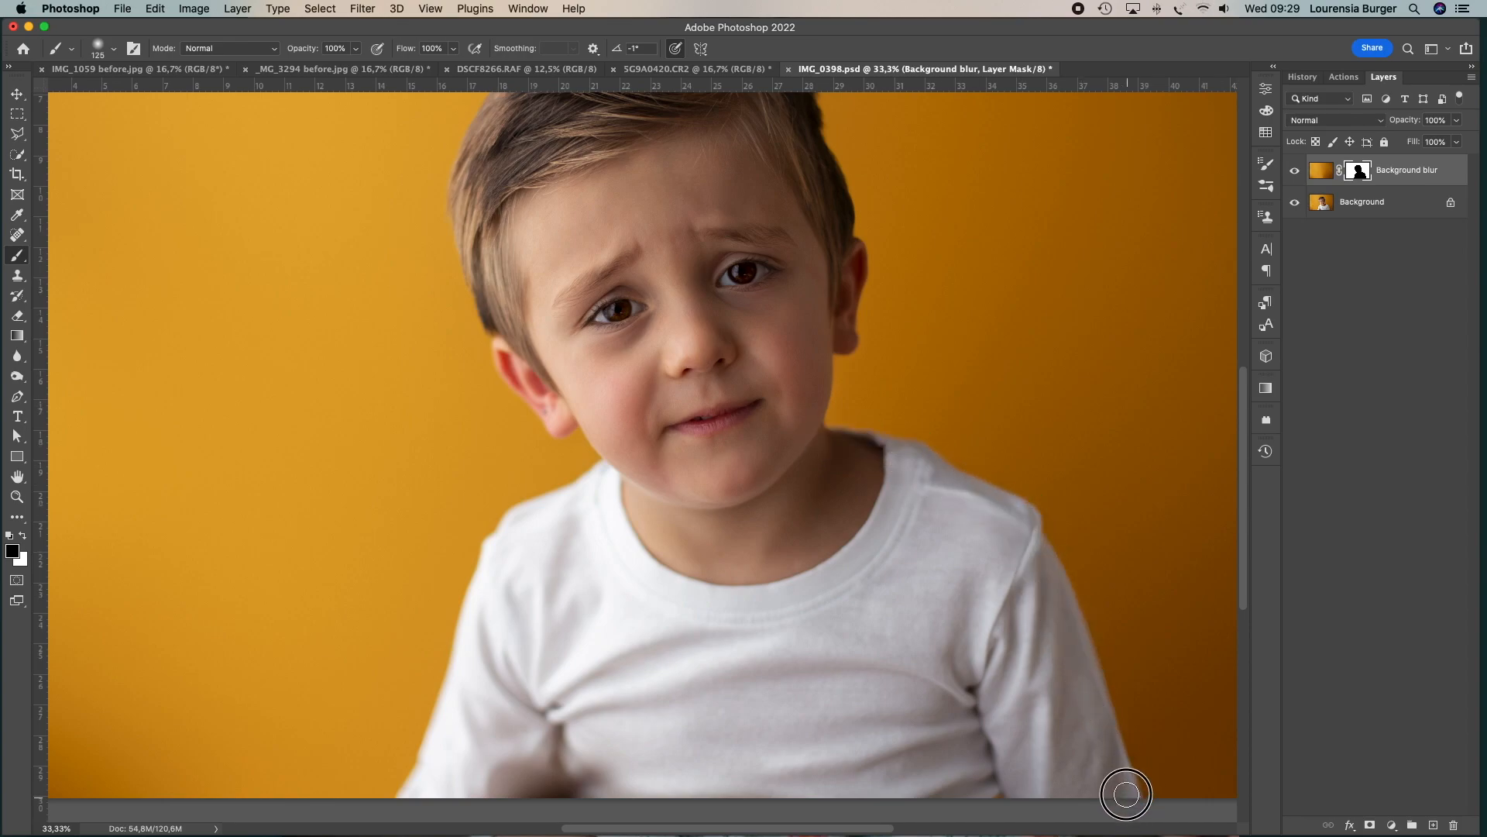
{"action": "key", "text": "z"}
{"action": "left_click", "coordinate": [721, 343], "text": "alt"}
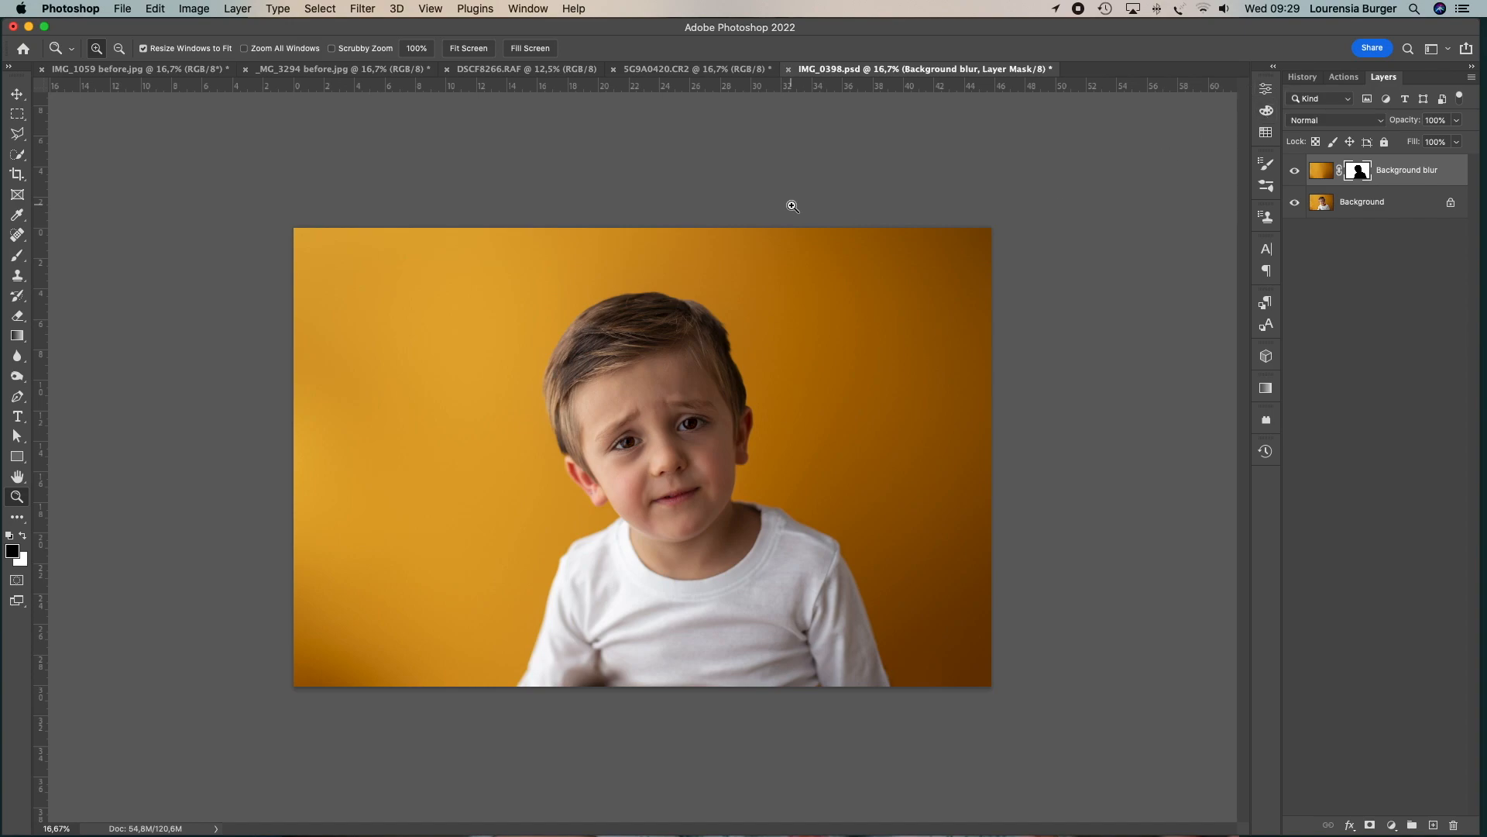
- In IMG_1059 before.jpg, run the 8-bit heavy background smoothing action with adjustable selection up to its pause for selection adjustments
{"action": "left_click", "coordinate": [123, 70]}
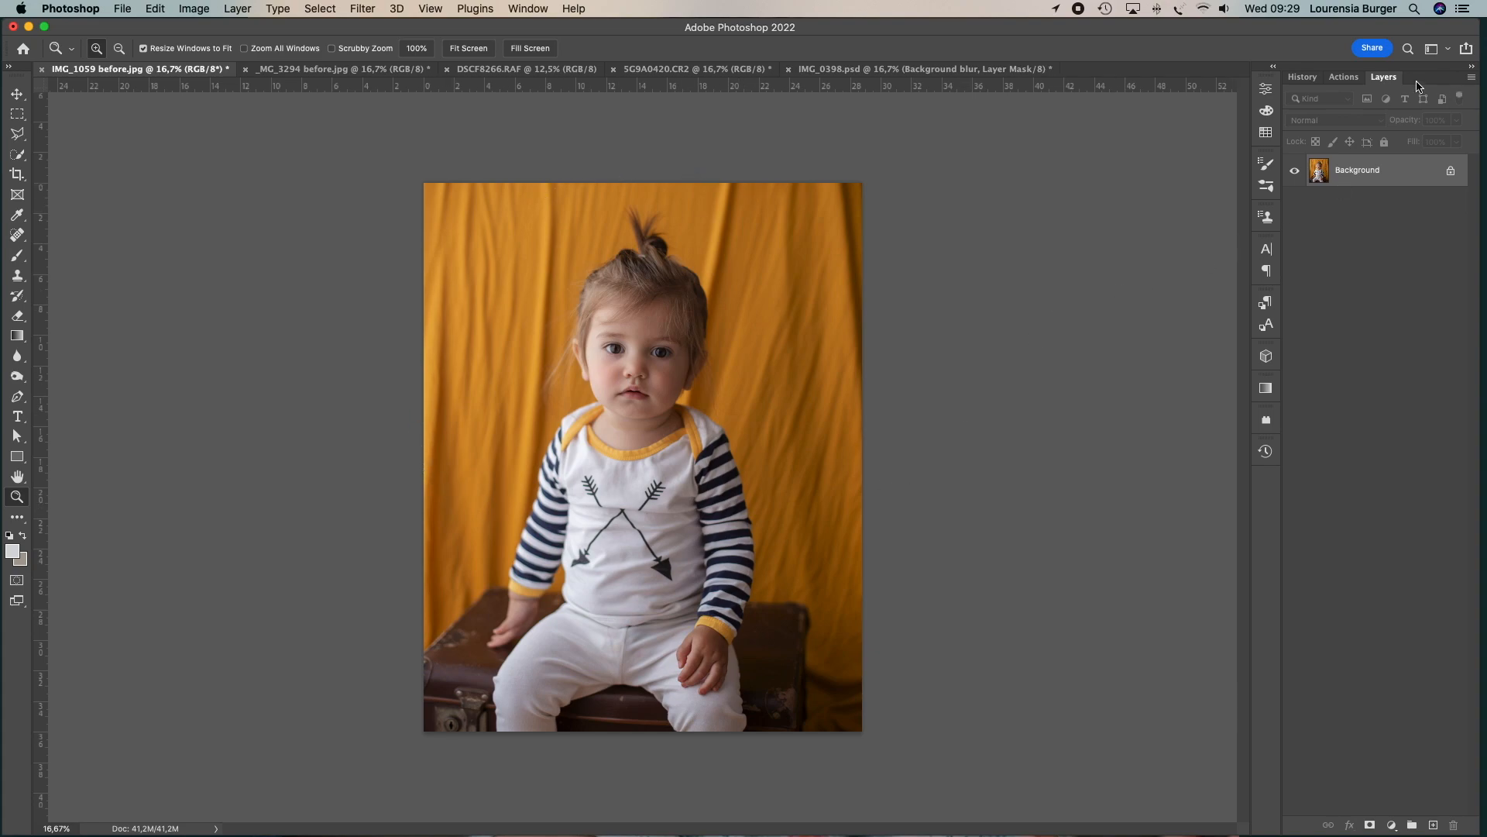
{"action": "left_click", "coordinate": [1346, 80]}
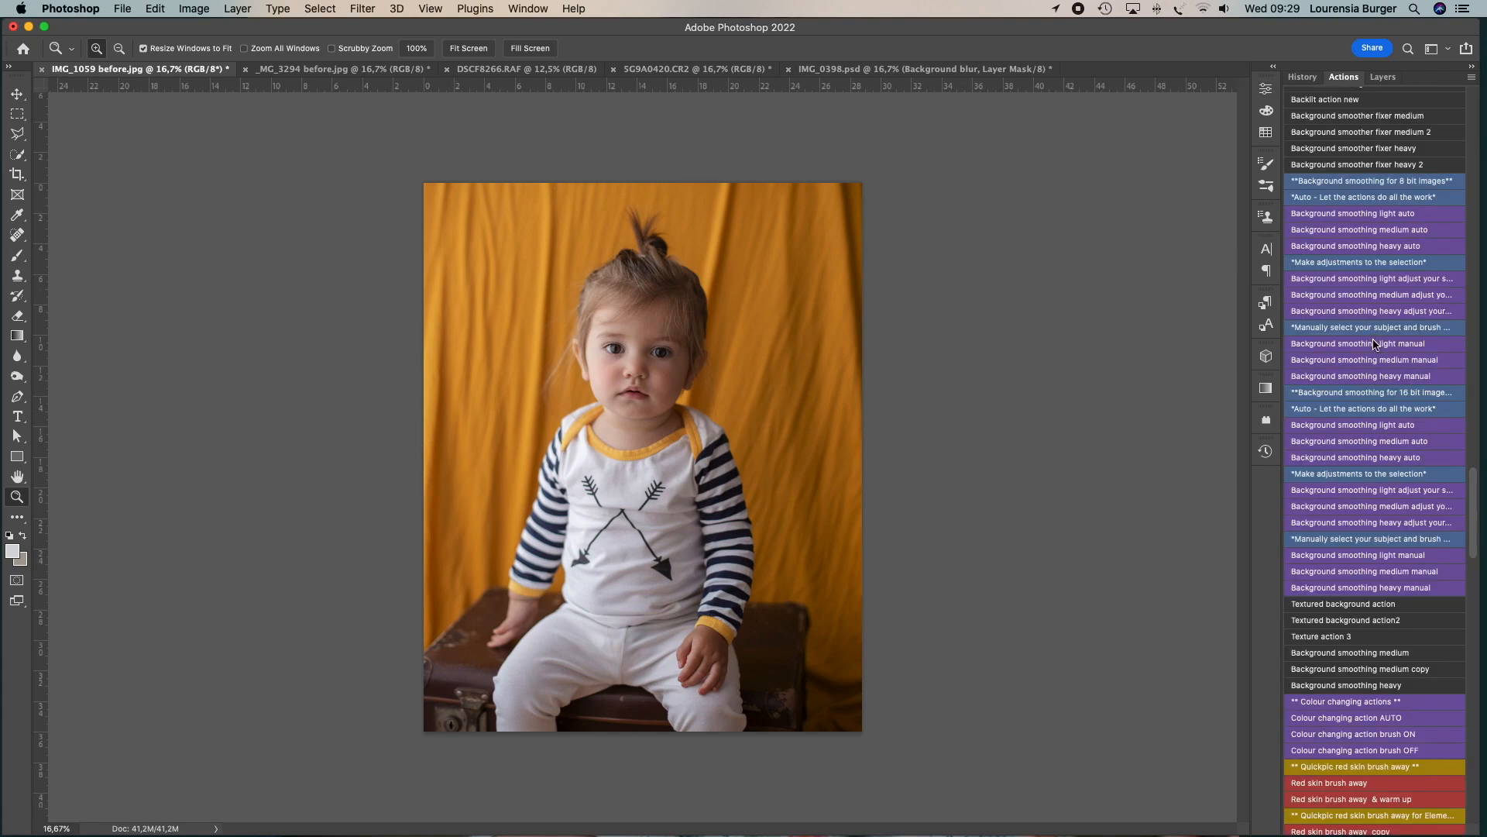
{"action": "scroll", "coordinate": [1378, 355], "scroll_direction": "up", "scroll_amount": 2}
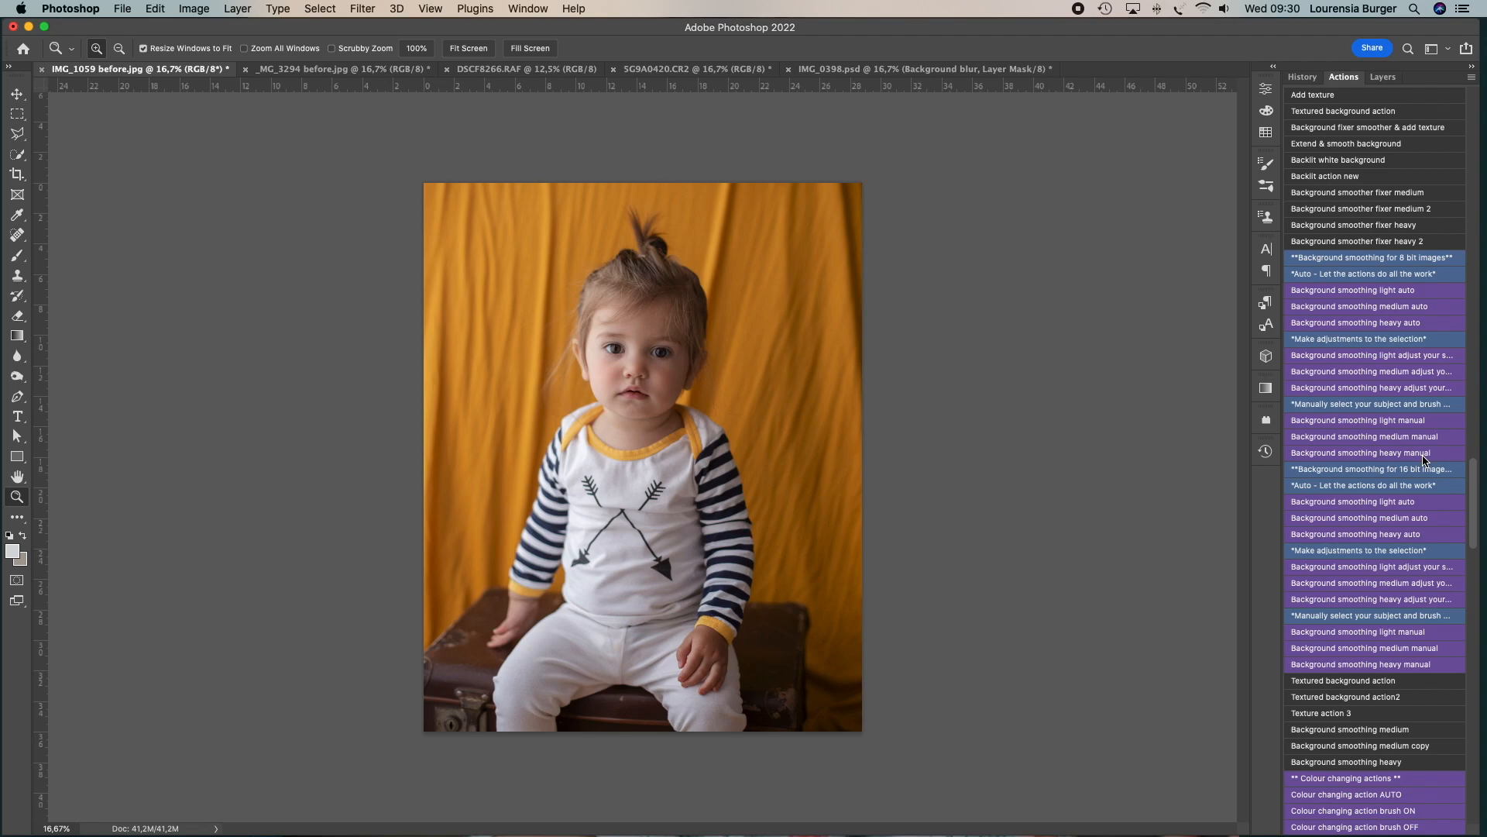
{"action": "left_click", "coordinate": [1348, 388]}
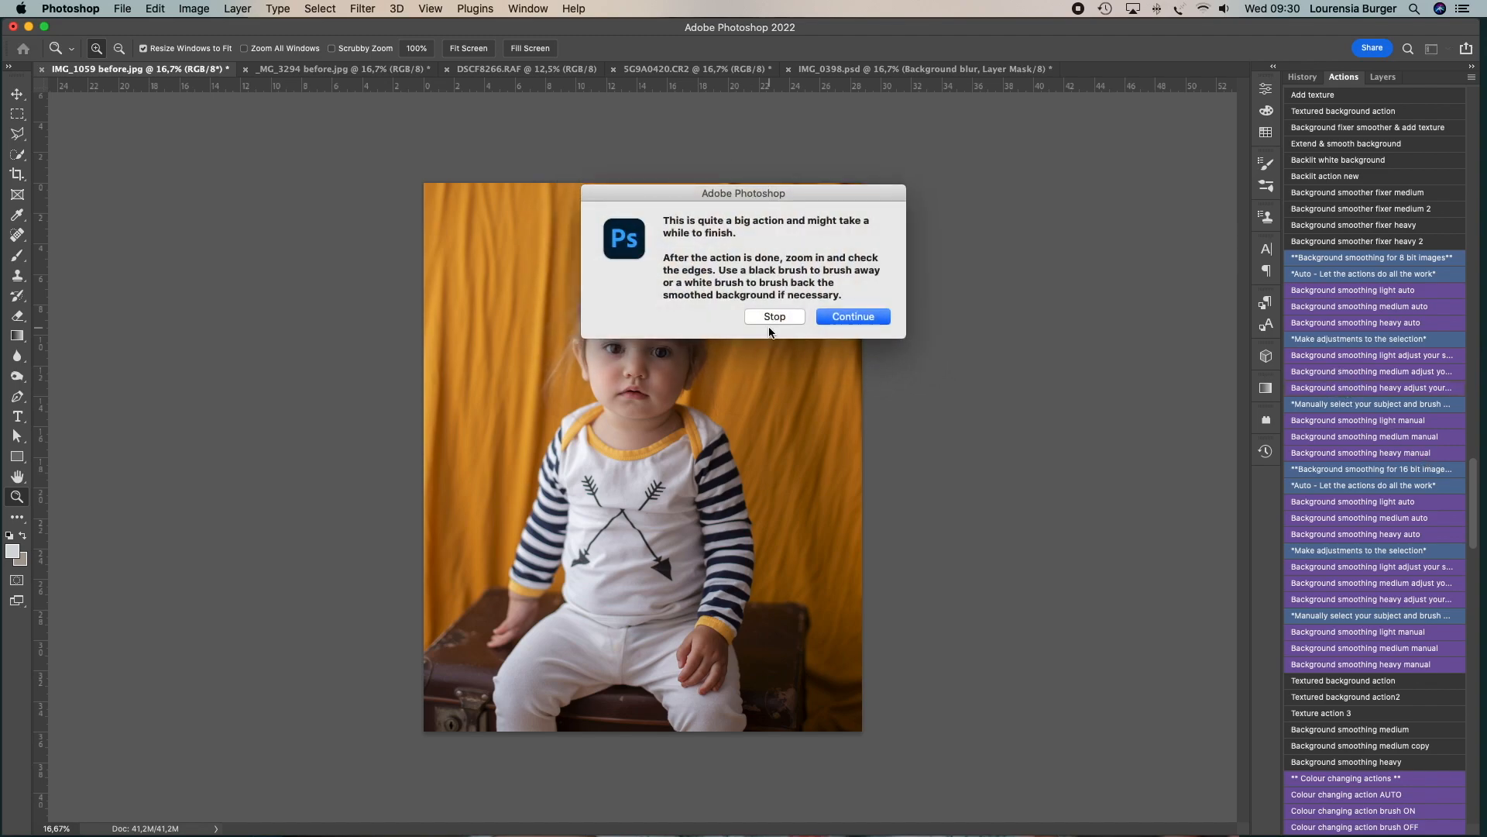
{"action": "left_click", "coordinate": [862, 316]}
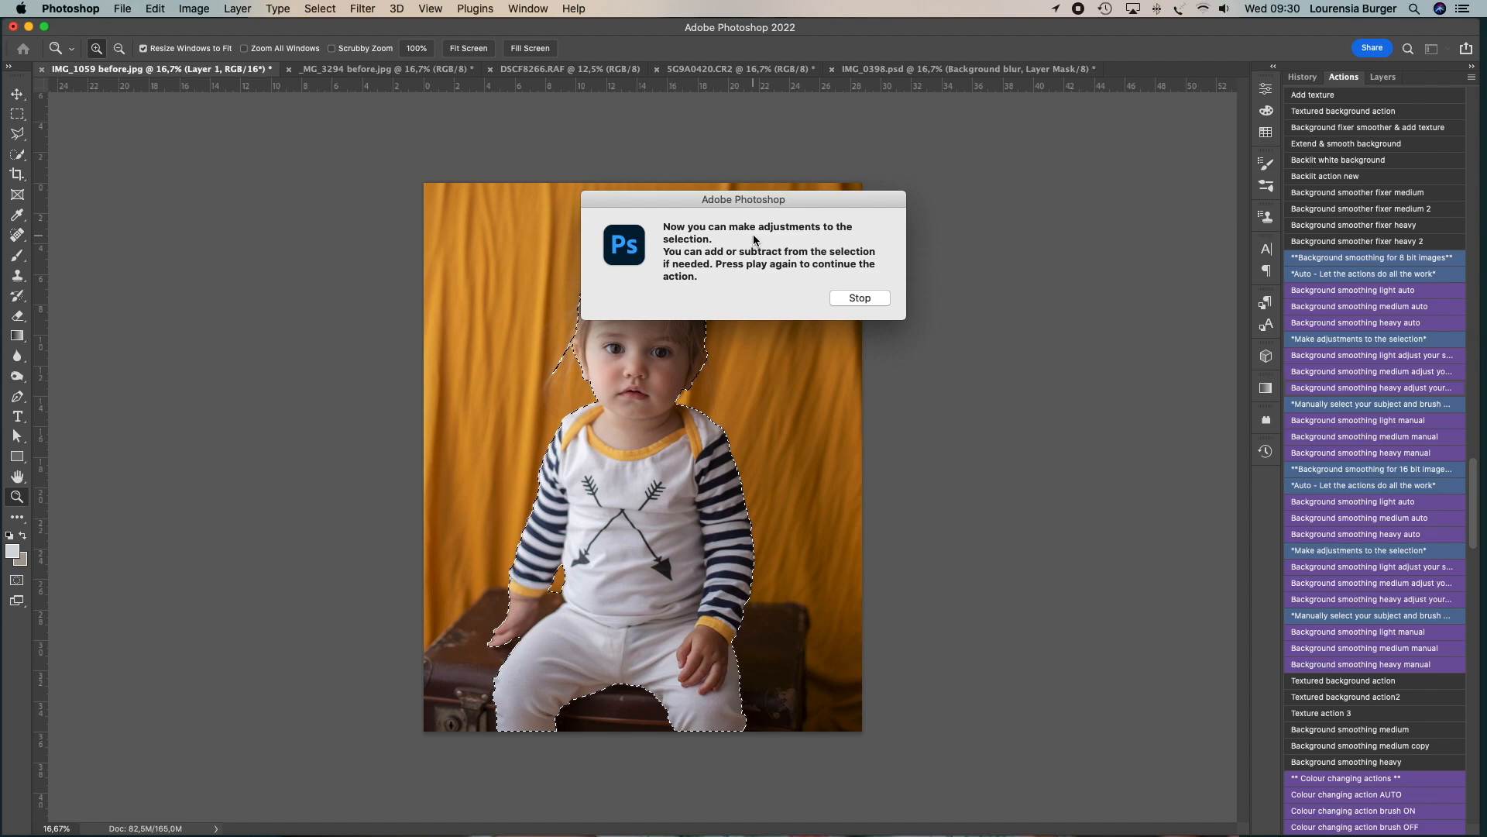
{"action": "left_click", "coordinate": [860, 298]}
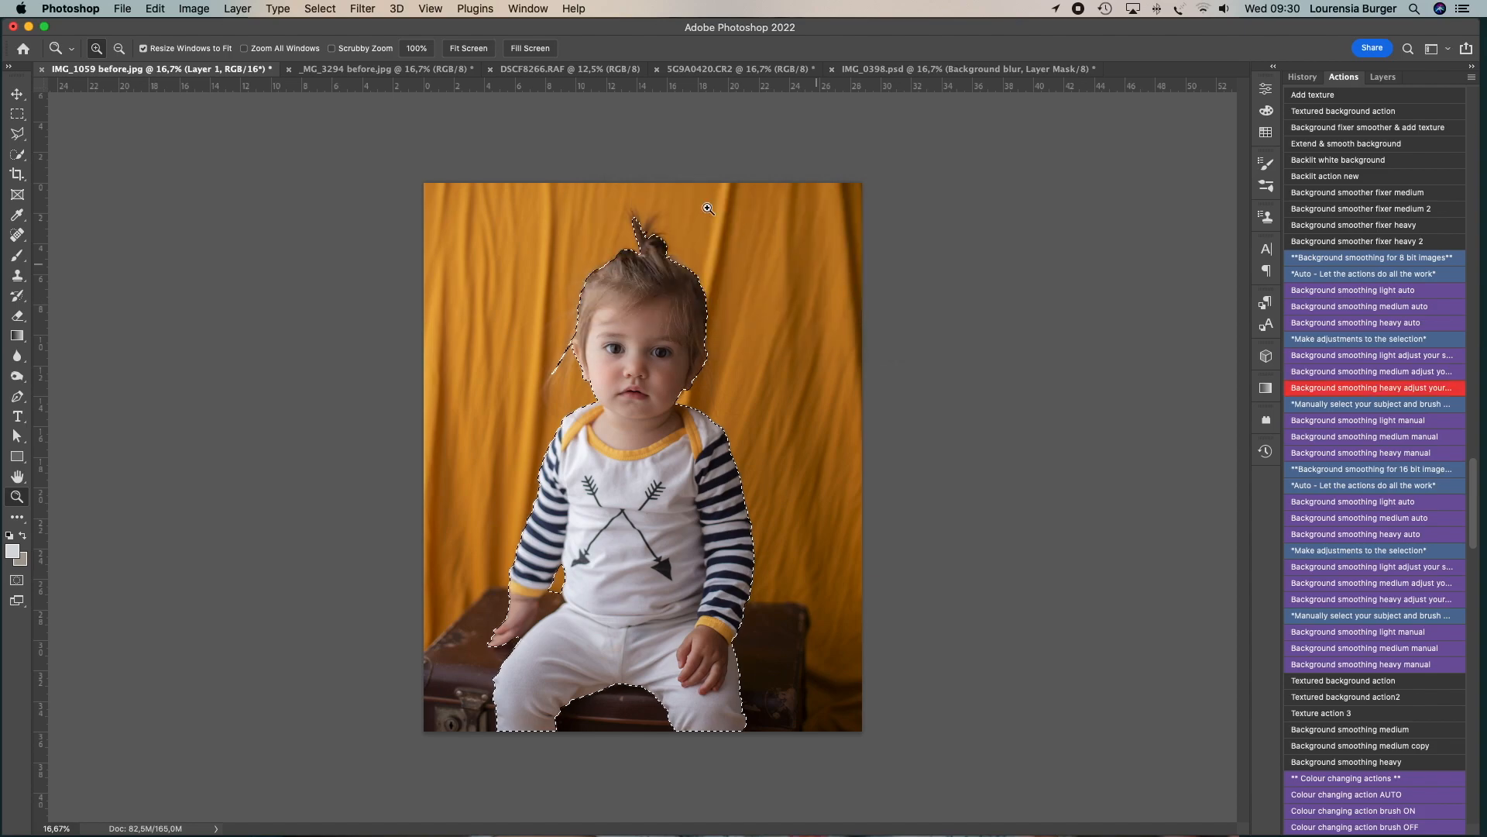
- Add the whole suitcase to the child's selection with the Quick Selection tool, using a brush of about 175 px
{"action": "left_click", "coordinate": [15, 156]}
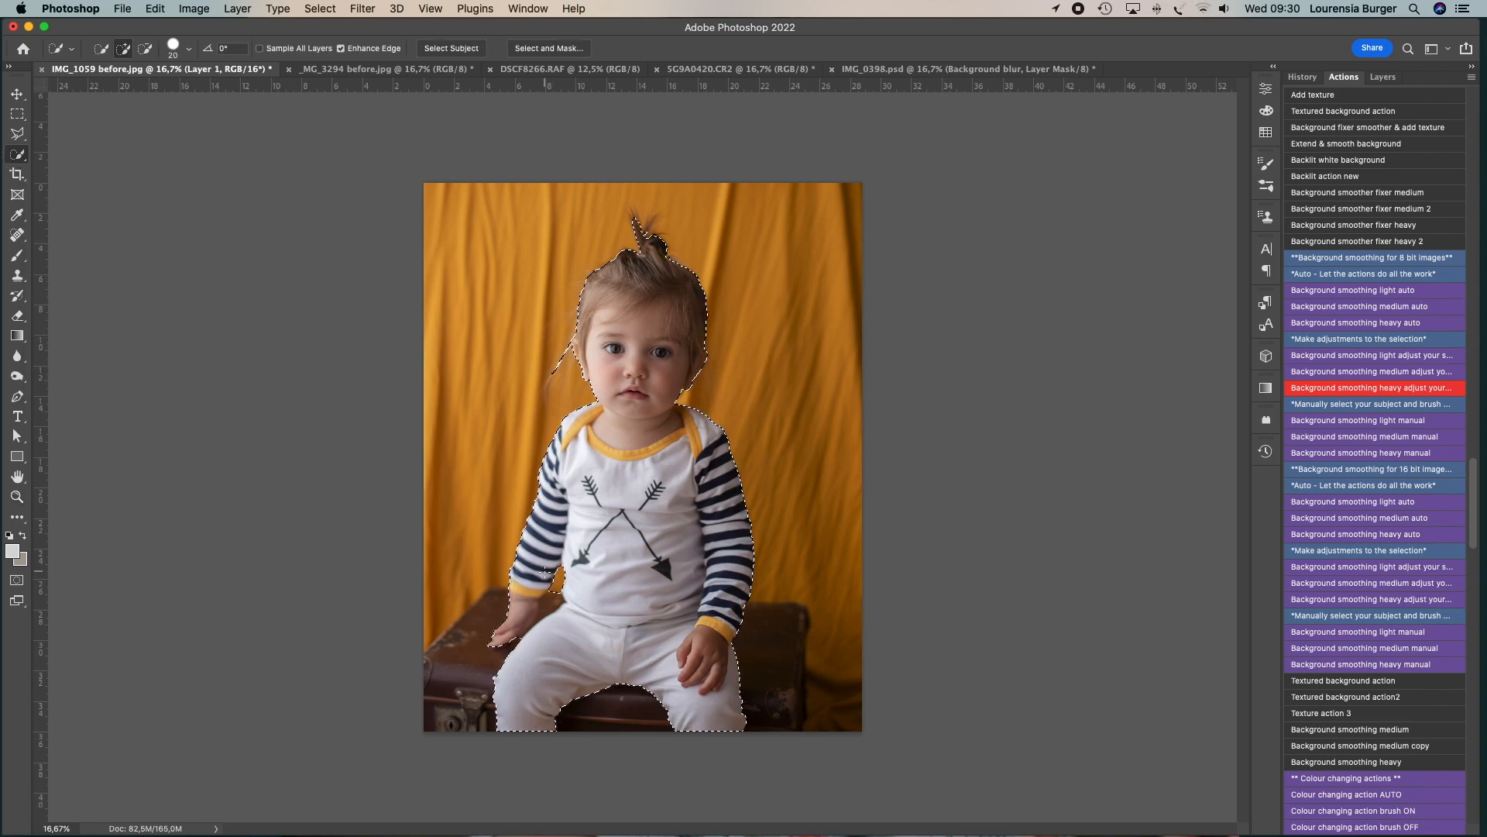
{"action": "key", "text": "z"}
{"action": "left_click", "coordinate": [542, 626]}
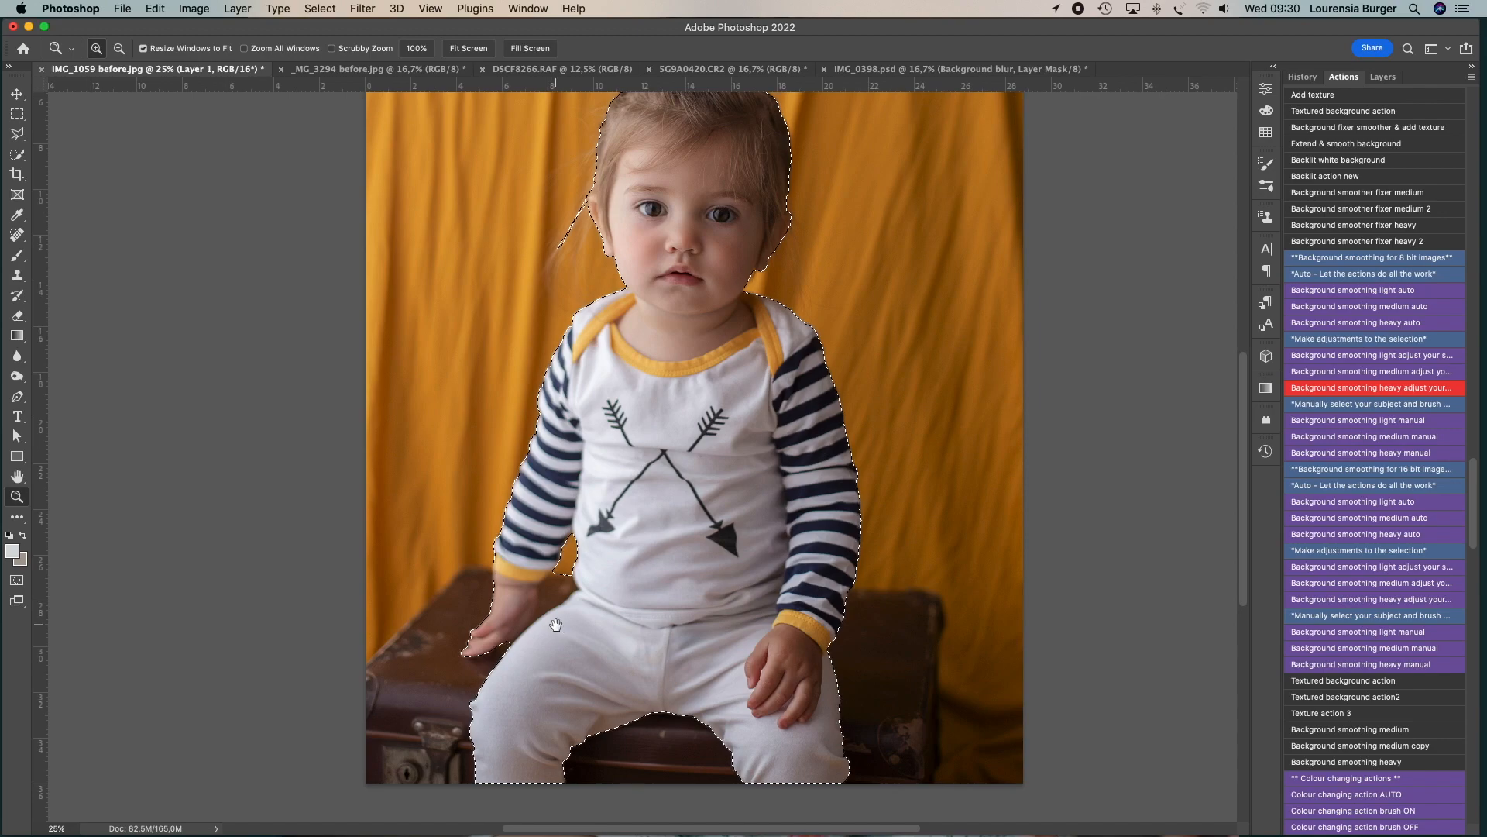
{"action": "left_click_drag", "start_coordinate": [555, 624], "coordinate": [551, 588]}
{"action": "key", "text": "w"}
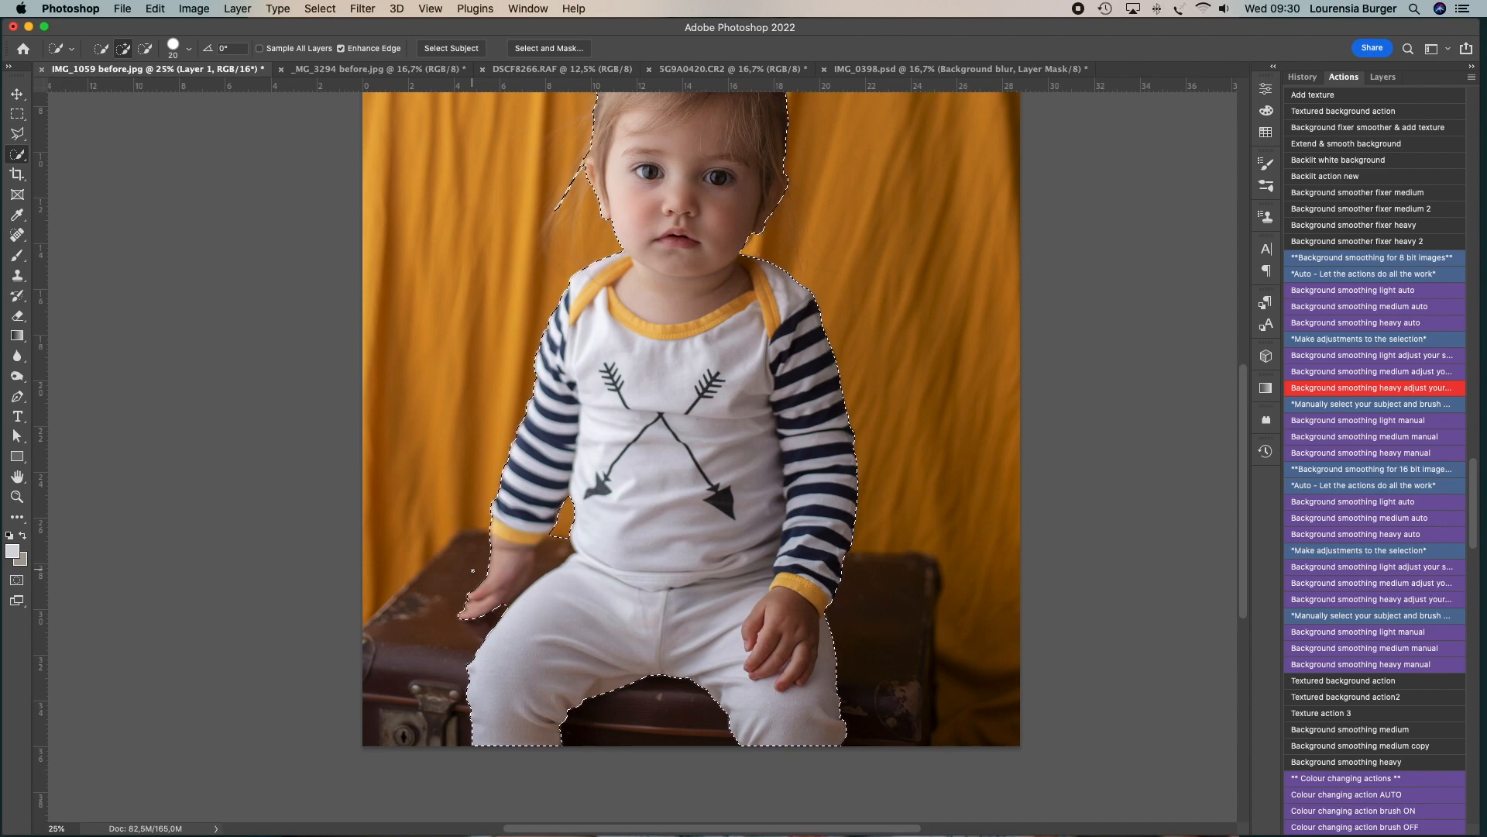
{"action": "scroll", "coordinate": [473, 570], "scroll_direction": "left", "scroll_amount": 1}
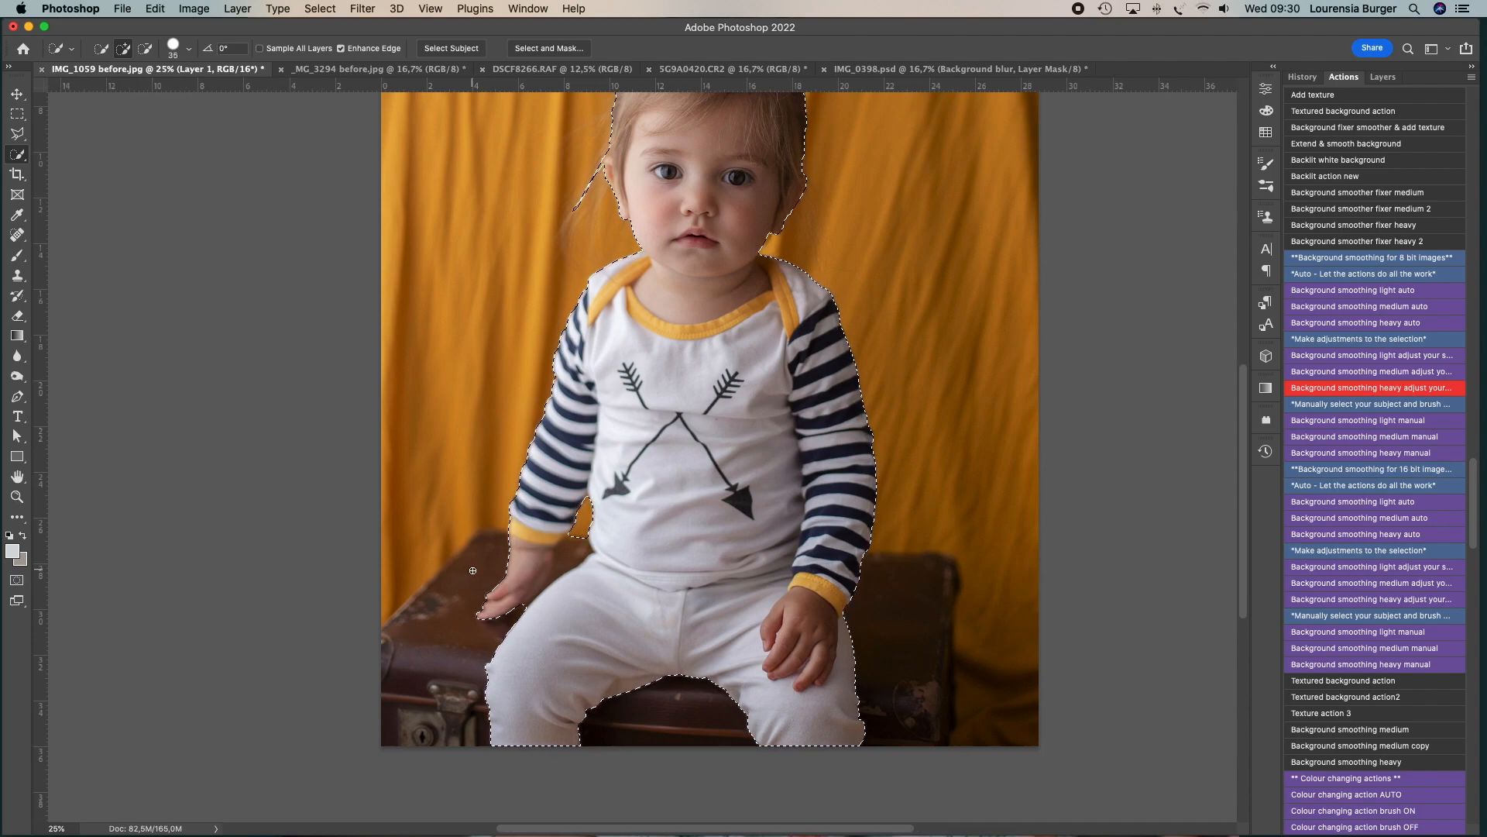
{"action": "key", "text": "bracketright"}
{"action": "key", "text": "bracketright"}
{"action": "key", "text": "bracketright"}
{"action": "key", "text": "bracketright"}
{"action": "key", "text": "bracketright"}
{"action": "key", "text": "bracketright"}
{"action": "key", "text": "bracketright"}
{"action": "key", "text": "bracketright"}
{"action": "key", "text": "bracketright"}
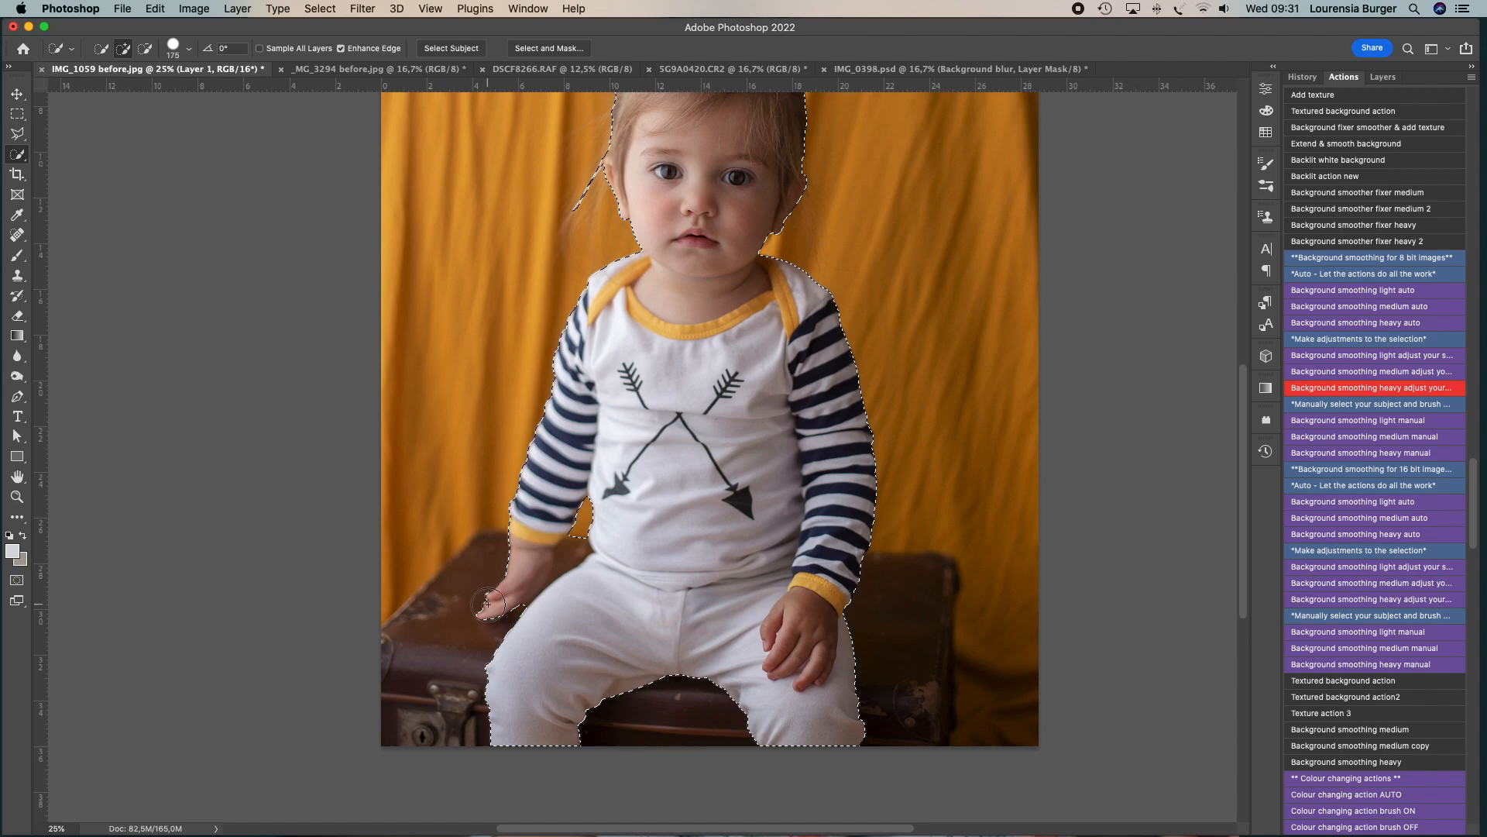
{"action": "key", "text": "bracketright"}
{"action": "key", "text": "bracketright"}
{"action": "left_click", "coordinate": [488, 590]}
{"action": "mouse_move", "coordinate": [587, 620]}
{"action": "left_mouse_down"}
{"action": "mouse_move", "coordinate": [531, 624]}
{"action": "mouse_move", "coordinate": [504, 650]}
{"action": "mouse_move", "coordinate": [548, 687]}
{"action": "mouse_move", "coordinate": [671, 675]}
{"action": "mouse_move", "coordinate": [818, 724]}
{"action": "mouse_move", "coordinate": [860, 717]}
{"action": "mouse_move", "coordinate": [879, 608]}
{"action": "mouse_move", "coordinate": [1048, 631]}
{"action": "mouse_move", "coordinate": [1009, 609]}
{"action": "mouse_move", "coordinate": [1009, 672]}
{"action": "left_mouse_up"}
- Subtract the fabric beside the suitcase's right end from the selection and resume the paused heavy smoothing action
{"action": "key", "text": "alt"}
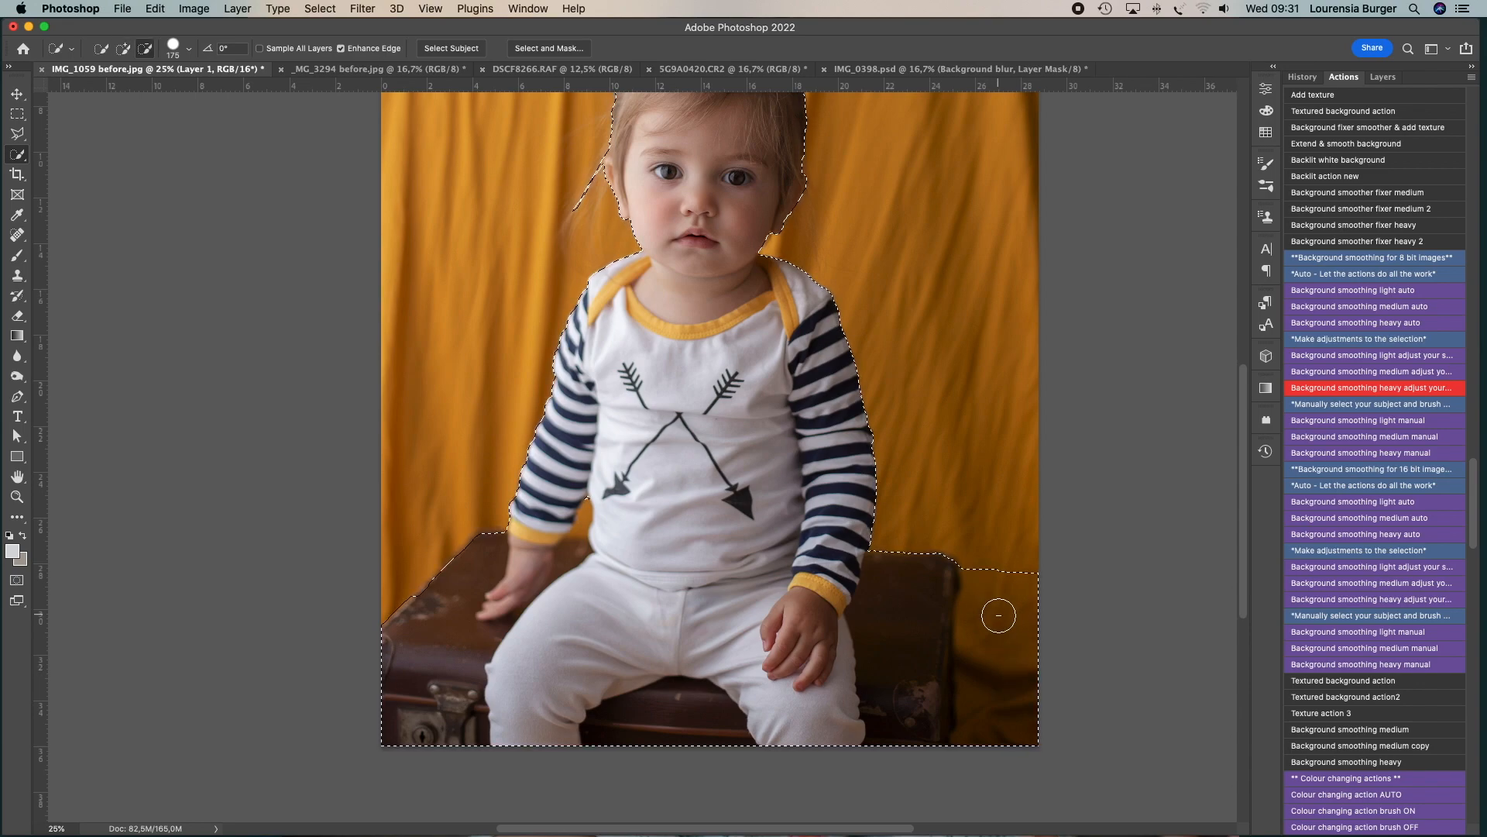
{"action": "left_click", "coordinate": [1009, 587]}
{"action": "mouse_move", "coordinate": [1008, 587]}
{"action": "left_mouse_down"}
{"action": "mouse_move", "coordinate": [996, 707]}
{"action": "mouse_move", "coordinate": [1011, 712]}
{"action": "left_mouse_up"}
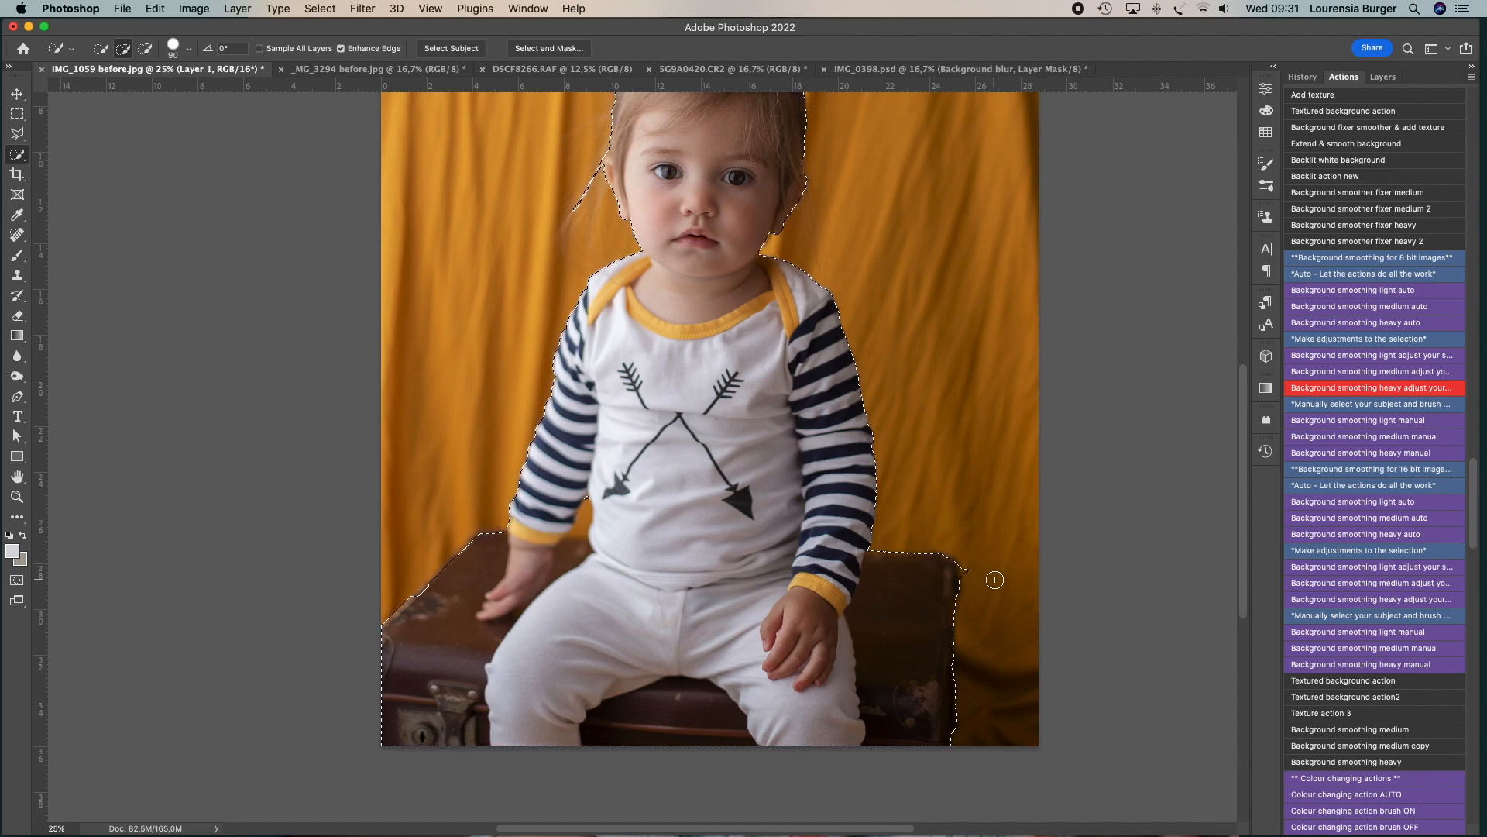
{"action": "key", "text": "alt"}
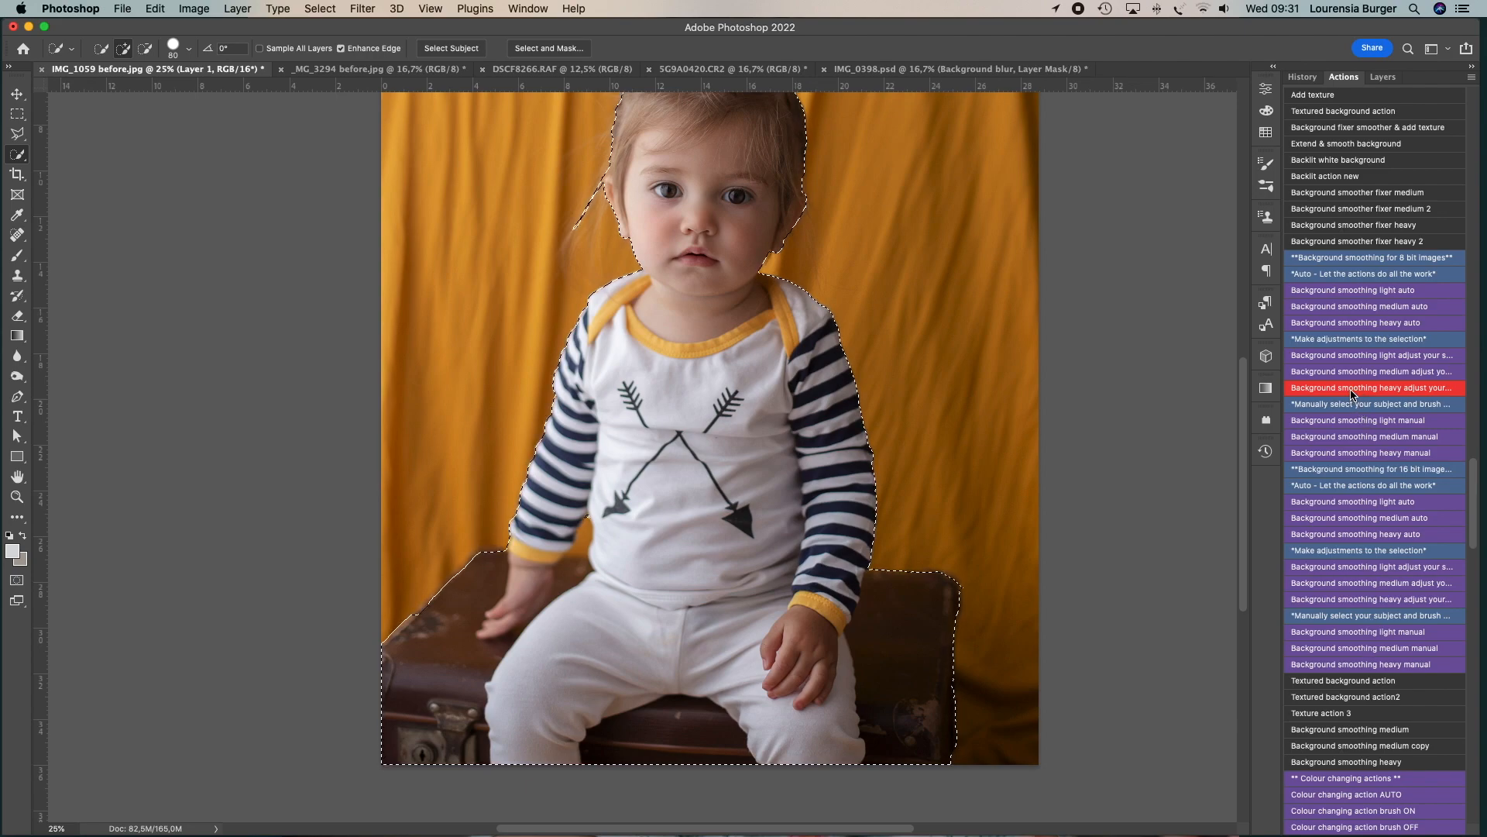
{"action": "left_click", "coordinate": [1351, 391]}
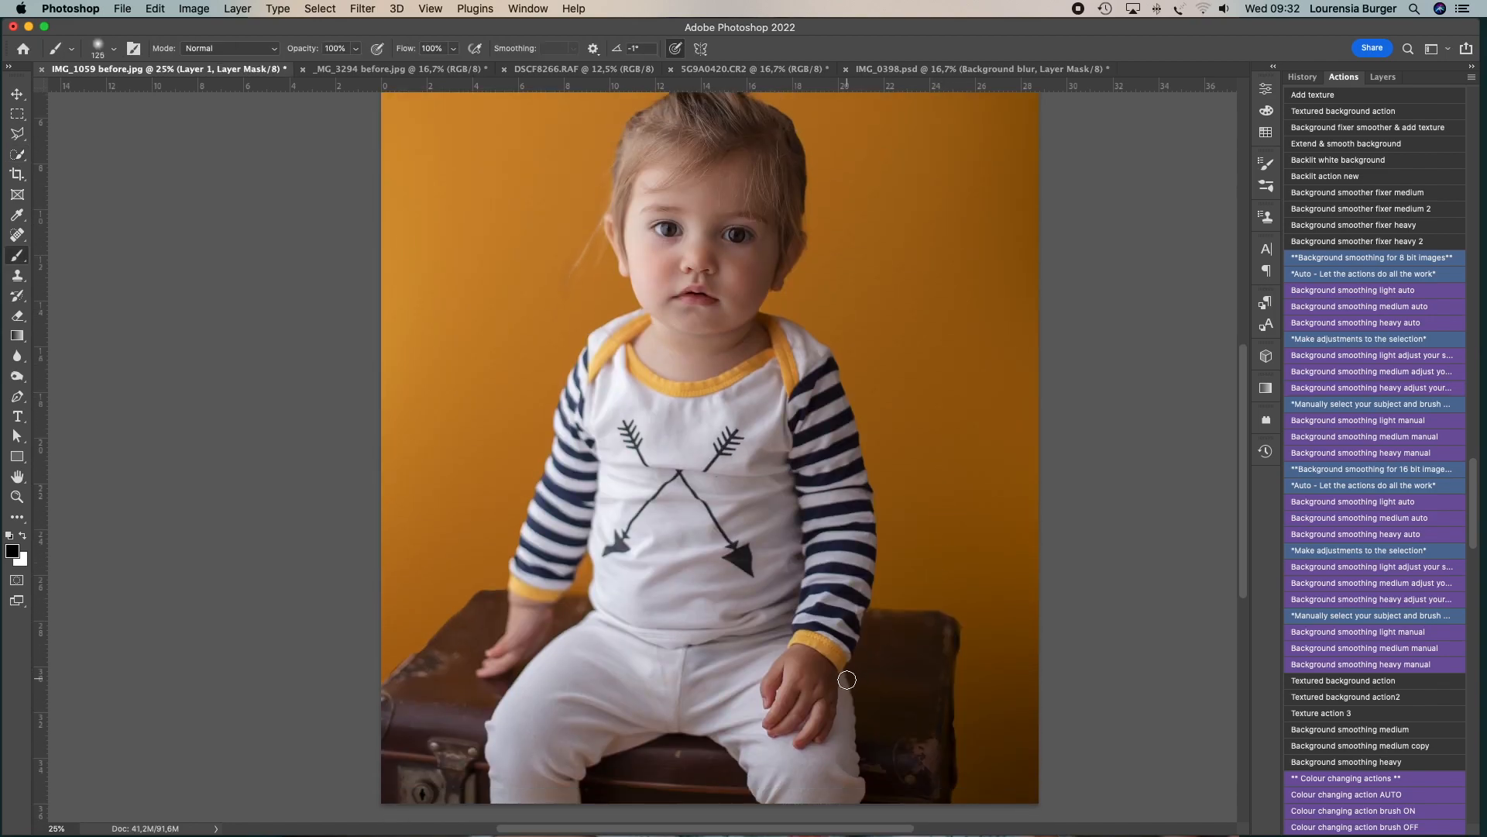
- Paint black on the layer mask along the suitcase's left edge and the child's striped sleeve with a 100 px brush
{"action": "key", "text": "z"}
{"action": "left_click", "coordinate": [426, 628]}
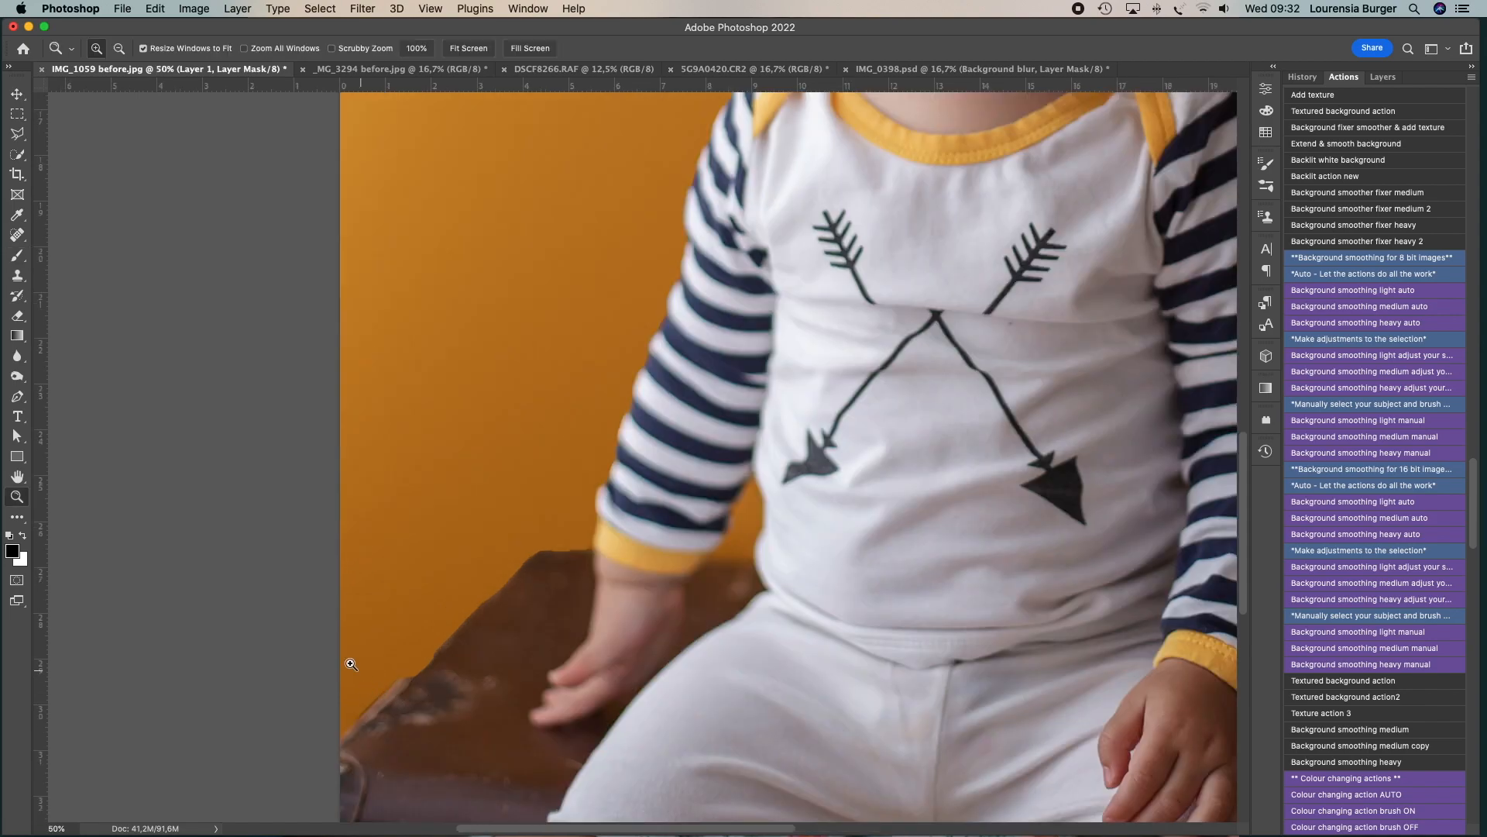
{"action": "key", "text": "b"}
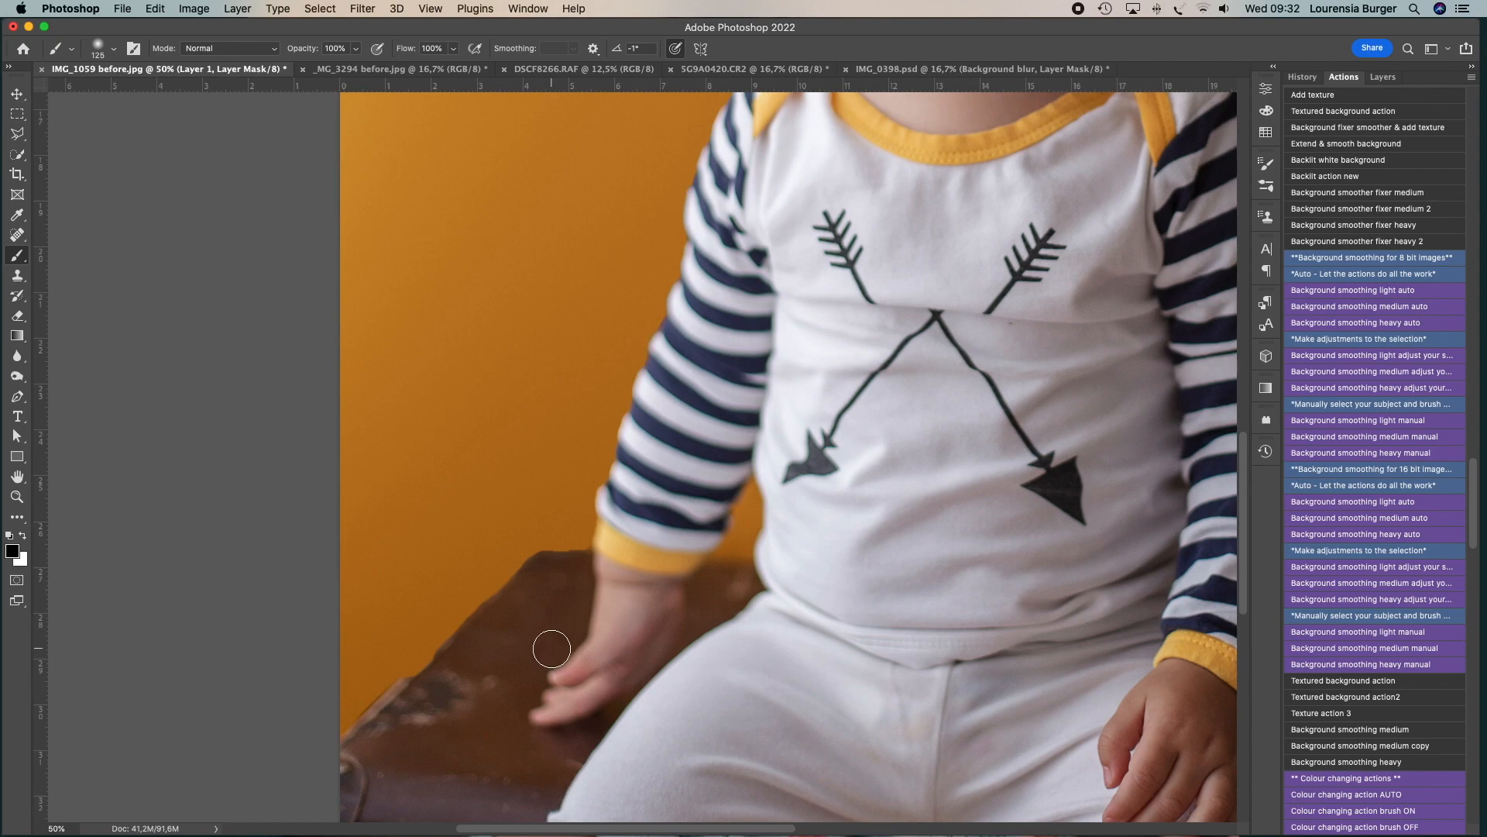
{"action": "key", "text": "bracketleft"}
{"action": "mouse_move", "coordinate": [371, 756]}
{"action": "left_mouse_down"}
{"action": "mouse_move", "coordinate": [475, 664]}
{"action": "mouse_move", "coordinate": [536, 578]}
{"action": "mouse_move", "coordinate": [584, 564]}
{"action": "mouse_move", "coordinate": [505, 602]}
{"action": "mouse_move", "coordinate": [344, 770]}
{"action": "left_mouse_up"}
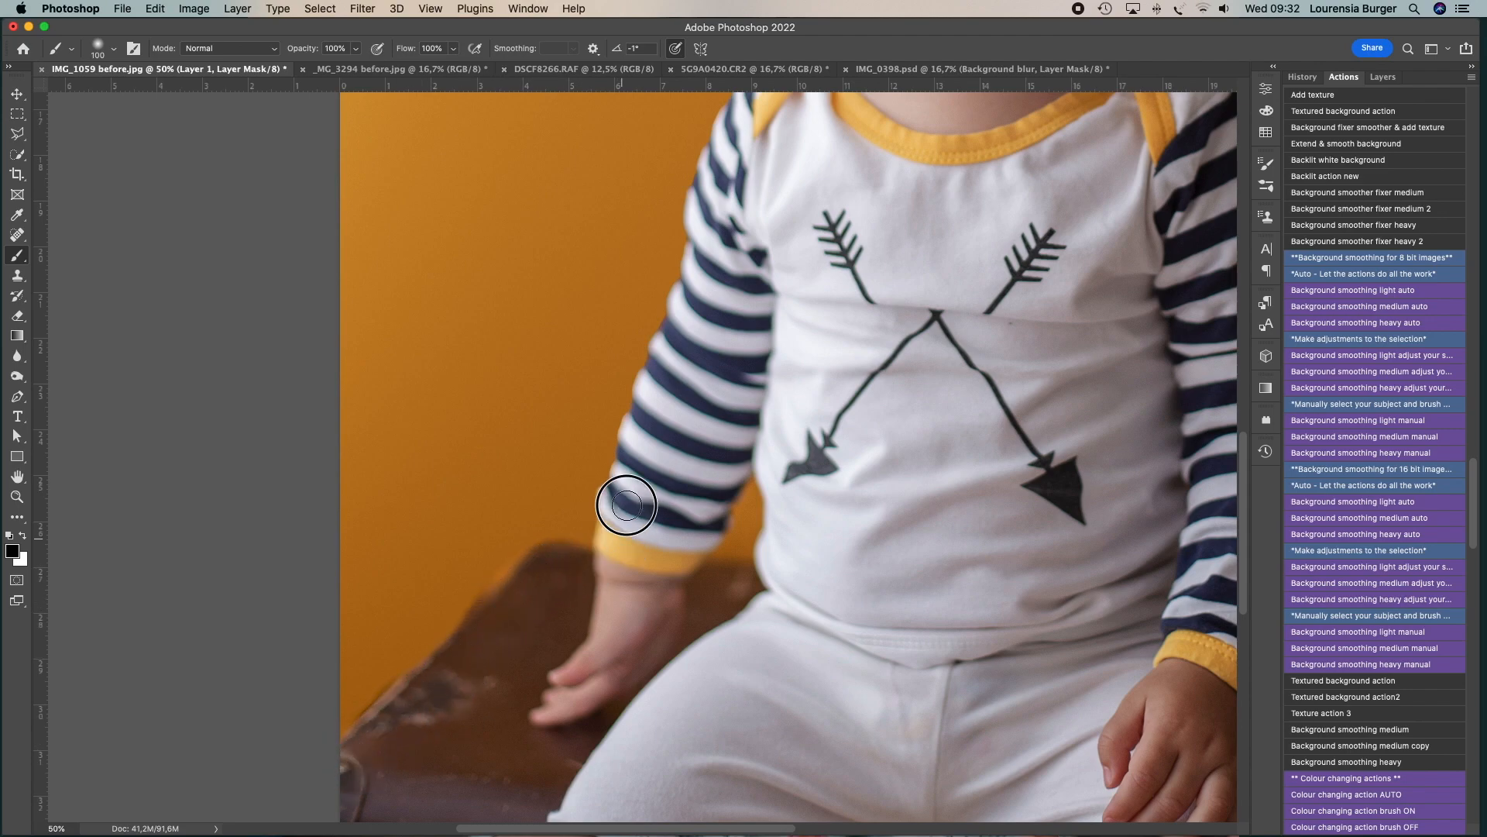
{"action": "mouse_move", "coordinate": [662, 416]}
{"action": "left_mouse_down"}
{"action": "mouse_move", "coordinate": [651, 425]}
{"action": "mouse_move", "coordinate": [681, 381]}
{"action": "mouse_move", "coordinate": [677, 332]}
{"action": "mouse_move", "coordinate": [743, 307]}
{"action": "left_mouse_up"}
- Paint black on the layer mask along the child's hair and ear edges with a 200 px brush
{"action": "scroll", "coordinate": [744, 306], "scroll_direction": "up", "scroll_amount": 5}
{"action": "scroll", "coordinate": [889, 389], "scroll_direction": "up", "scroll_amount": 3}
{"action": "scroll", "coordinate": [888, 389], "scroll_direction": "right", "scroll_amount": 2}
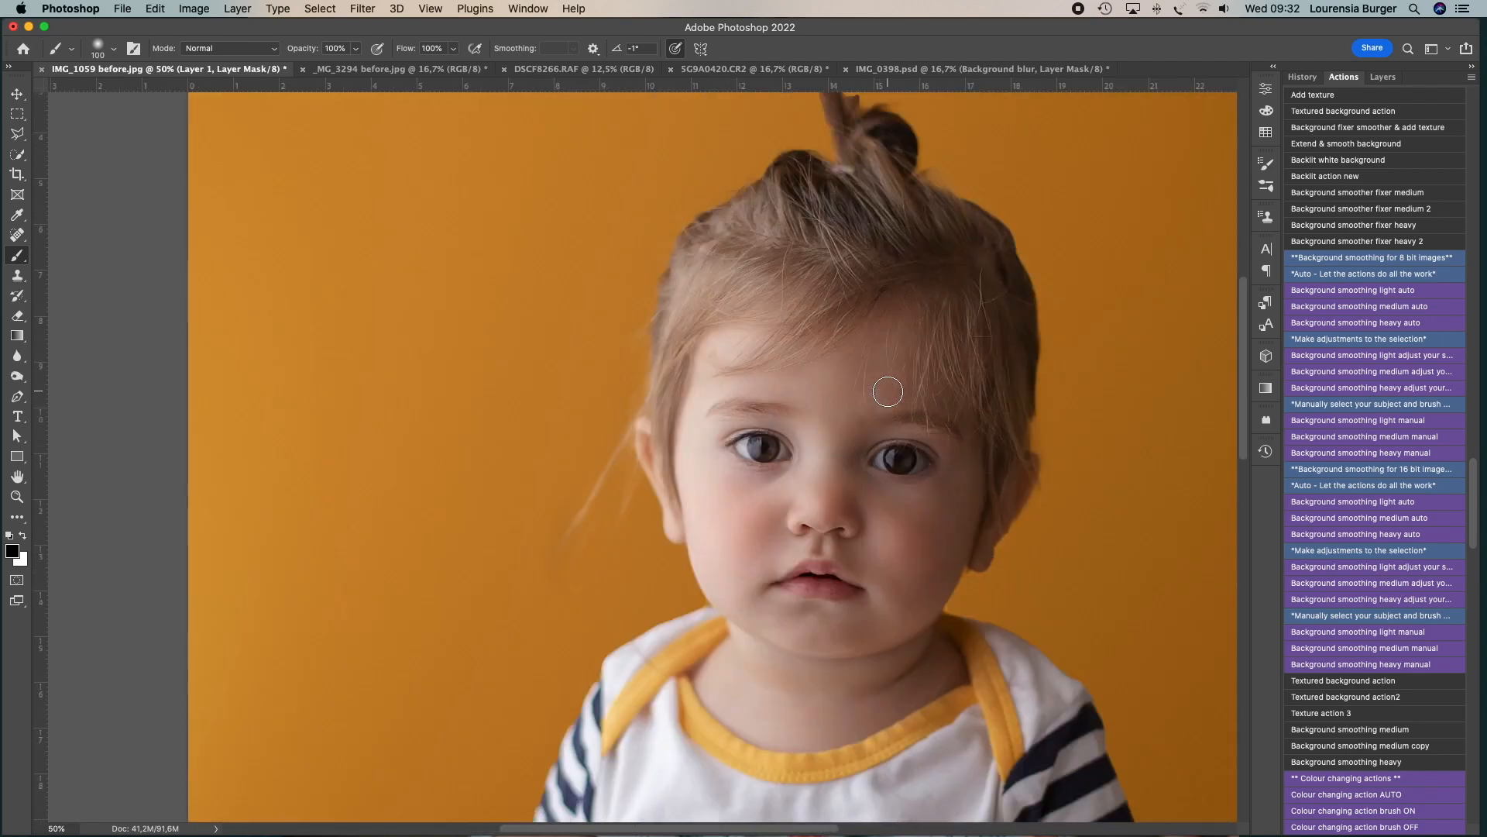
{"action": "scroll", "coordinate": [887, 392], "scroll_direction": "up", "scroll_amount": 2}
{"action": "key", "text": "bracketright"}
{"action": "key", "text": "bracketright"}
{"action": "key", "text": "bracketright"}
{"action": "key", "text": "bracketright"}
{"action": "scroll", "coordinate": [840, 272], "scroll_direction": "down", "scroll_amount": 1}
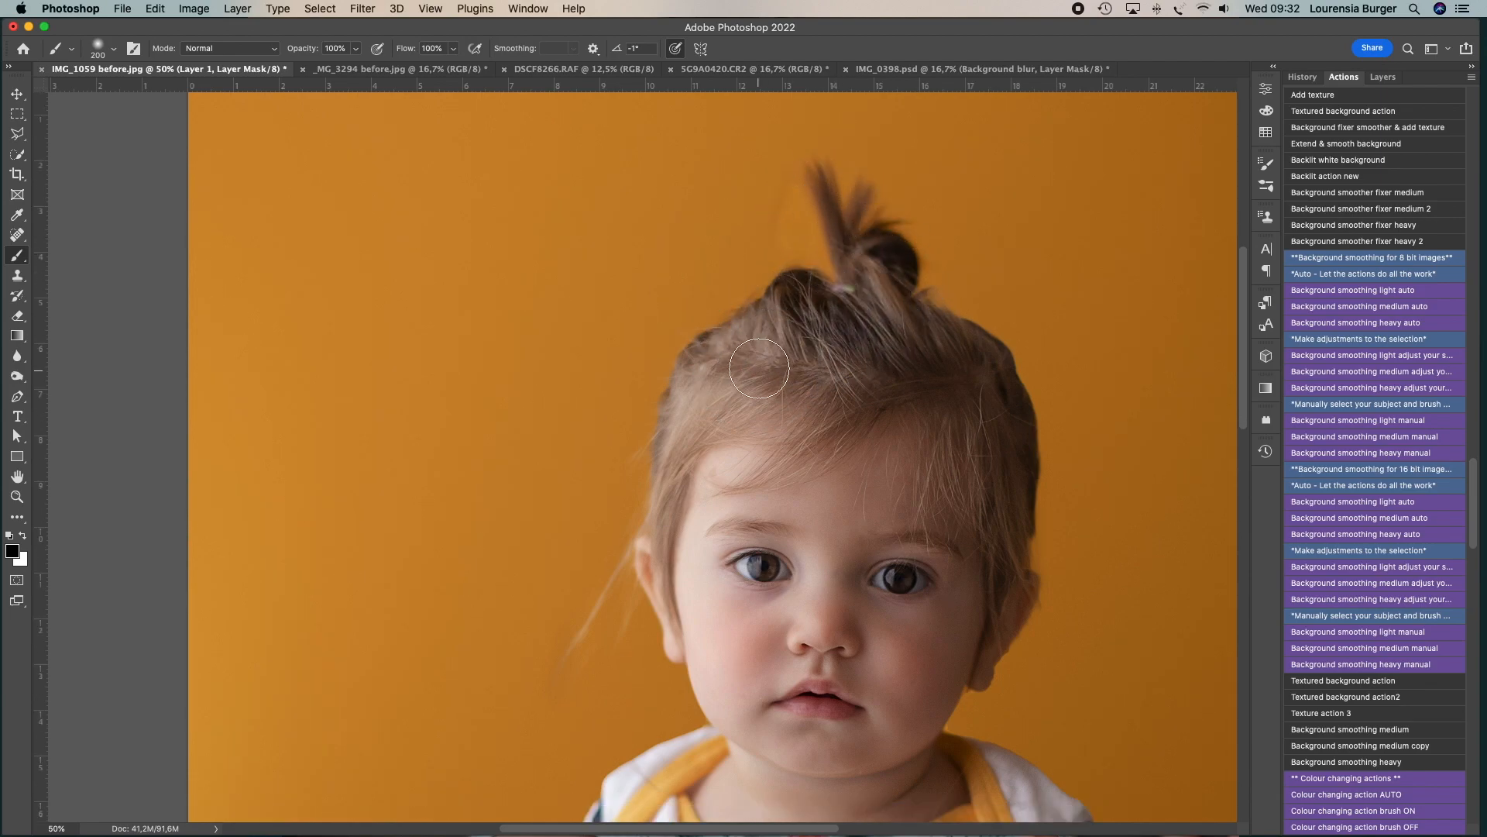
{"action": "mouse_move", "coordinate": [721, 386]}
{"action": "left_mouse_down"}
{"action": "mouse_move", "coordinate": [711, 465]}
{"action": "mouse_move", "coordinate": [693, 502]}
{"action": "mouse_move", "coordinate": [694, 457]}
{"action": "left_mouse_up"}
{"action": "left_click_drag", "start_coordinate": [969, 365], "coordinate": [973, 385]}
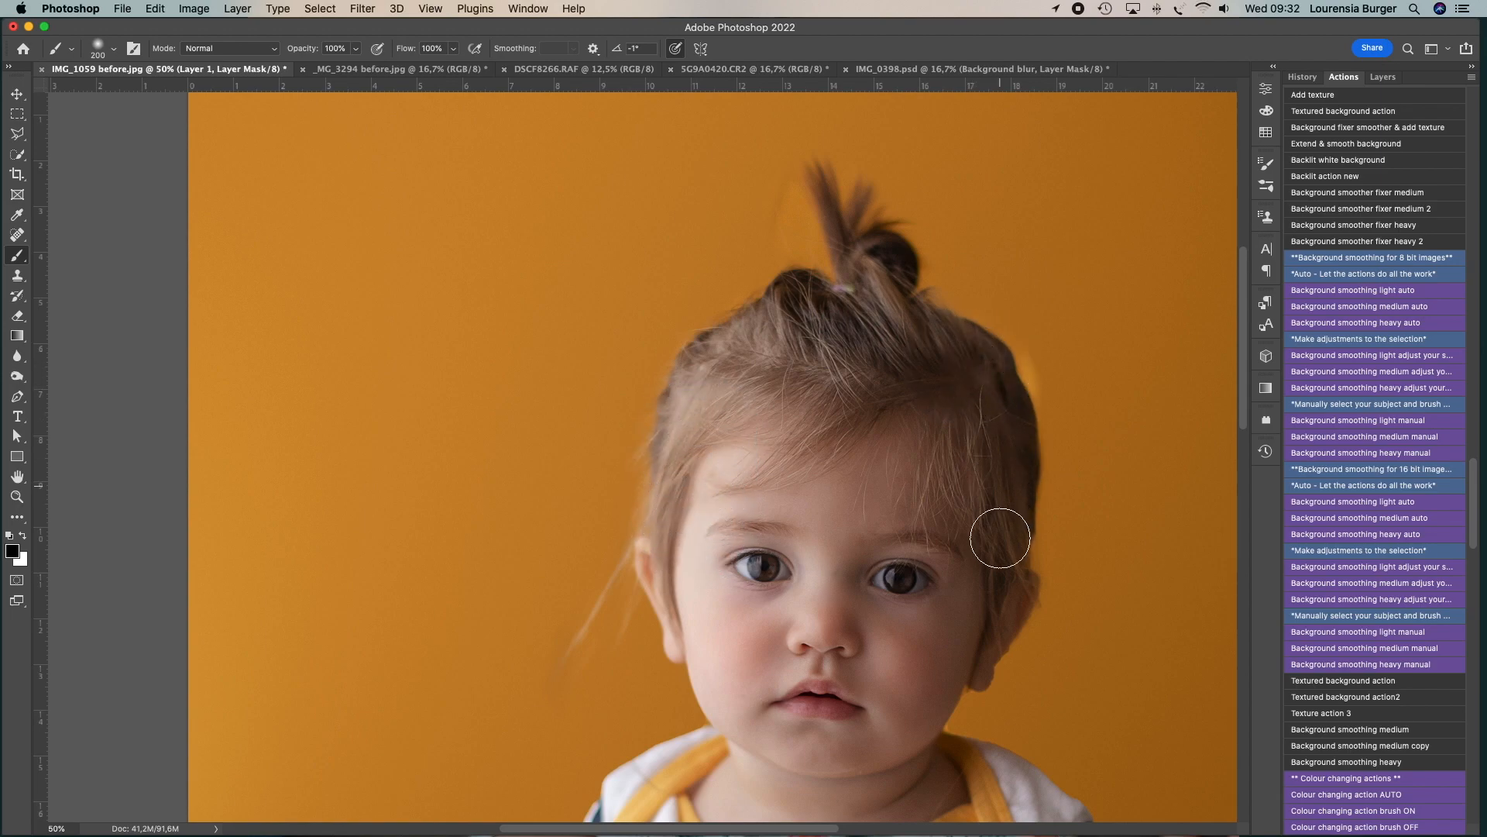
{"action": "left_click_drag", "start_coordinate": [983, 587], "coordinate": [963, 621]}
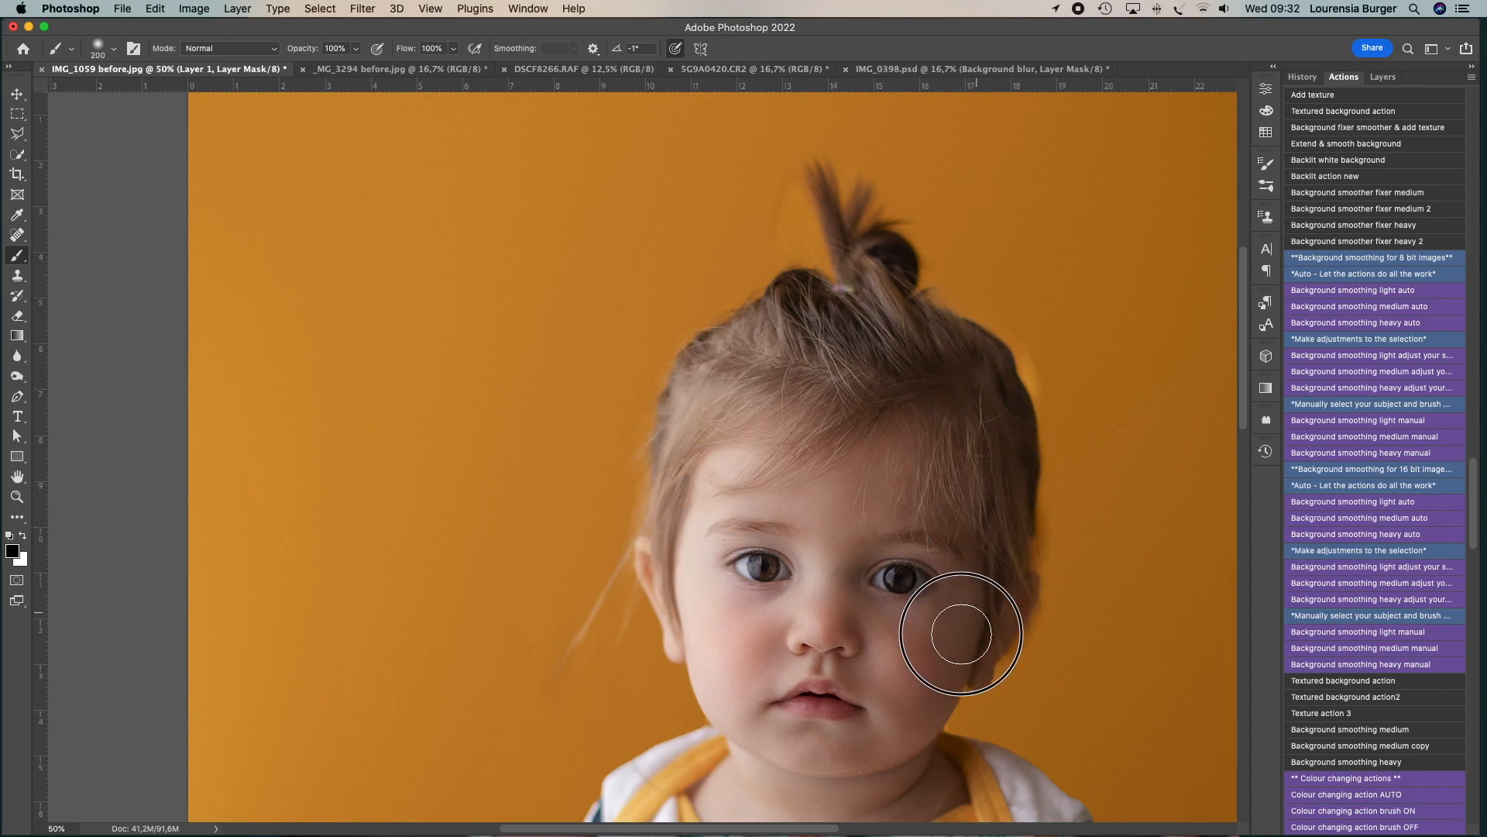
- Paint white on the mask to bring back the smoothed background beside and below the child's ear, reducing the brush from 100 to 35 px
{"action": "left_click", "coordinate": [23, 537]}
{"action": "key", "text": "bracketleft"}
{"action": "key", "text": "bracketleft"}
{"action": "key", "text": "bracketleft"}
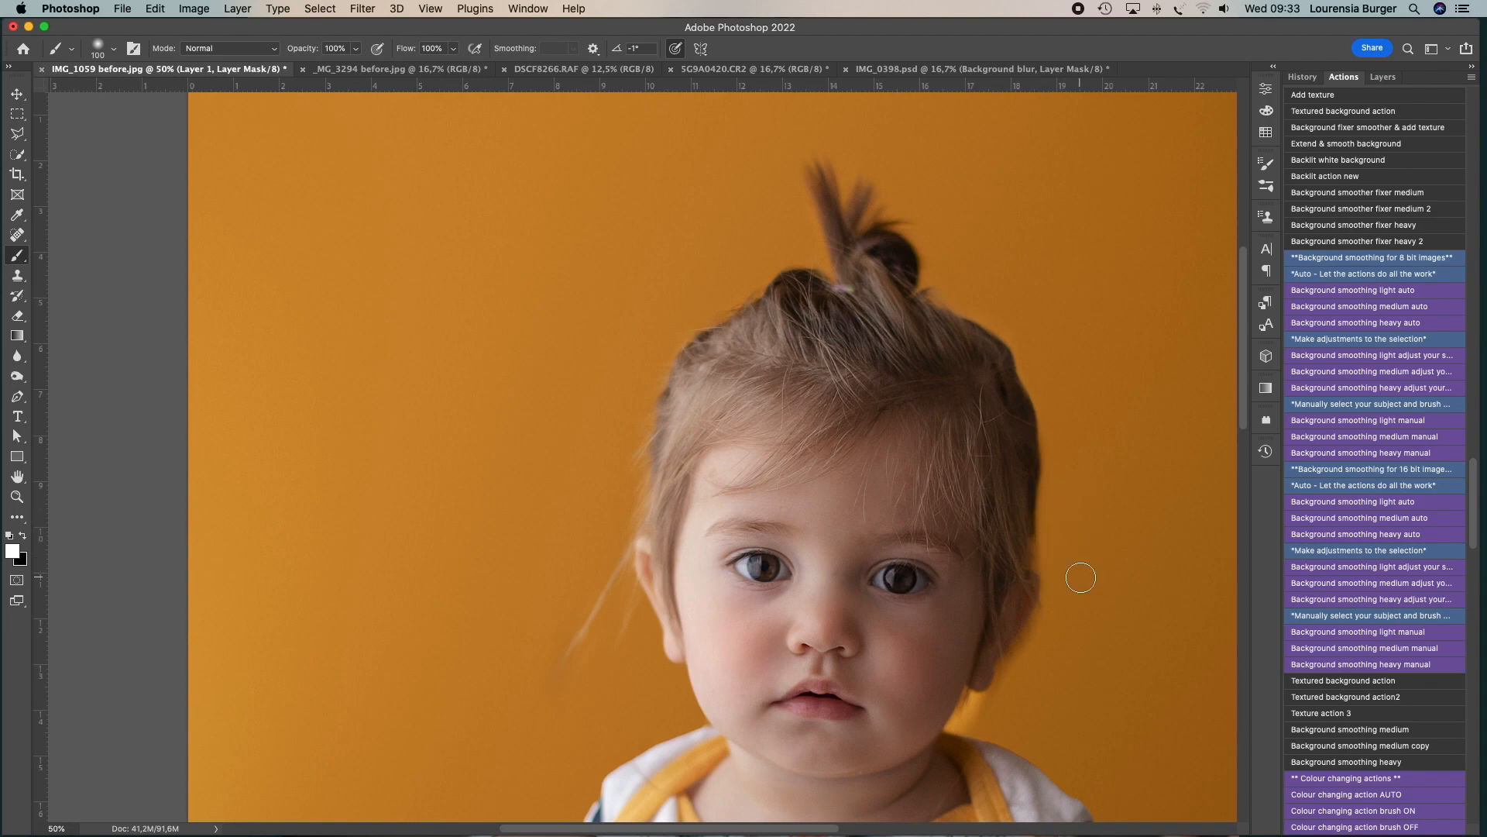
{"action": "left_click", "coordinate": [1032, 672]}
{"action": "mouse_move", "coordinate": [1033, 672]}
{"action": "left_mouse_down"}
{"action": "mouse_move", "coordinate": [1046, 651]}
{"action": "mouse_move", "coordinate": [1021, 681]}
{"action": "left_mouse_up"}
{"action": "key", "text": "bracketleft"}
{"action": "key", "text": "bracketleft"}
{"action": "mouse_move", "coordinate": [962, 714]}
{"action": "left_mouse_down"}
{"action": "mouse_move", "coordinate": [981, 707]}
{"action": "mouse_move", "coordinate": [962, 726]}
{"action": "left_mouse_up"}
{"action": "key", "text": "bracketleft"}
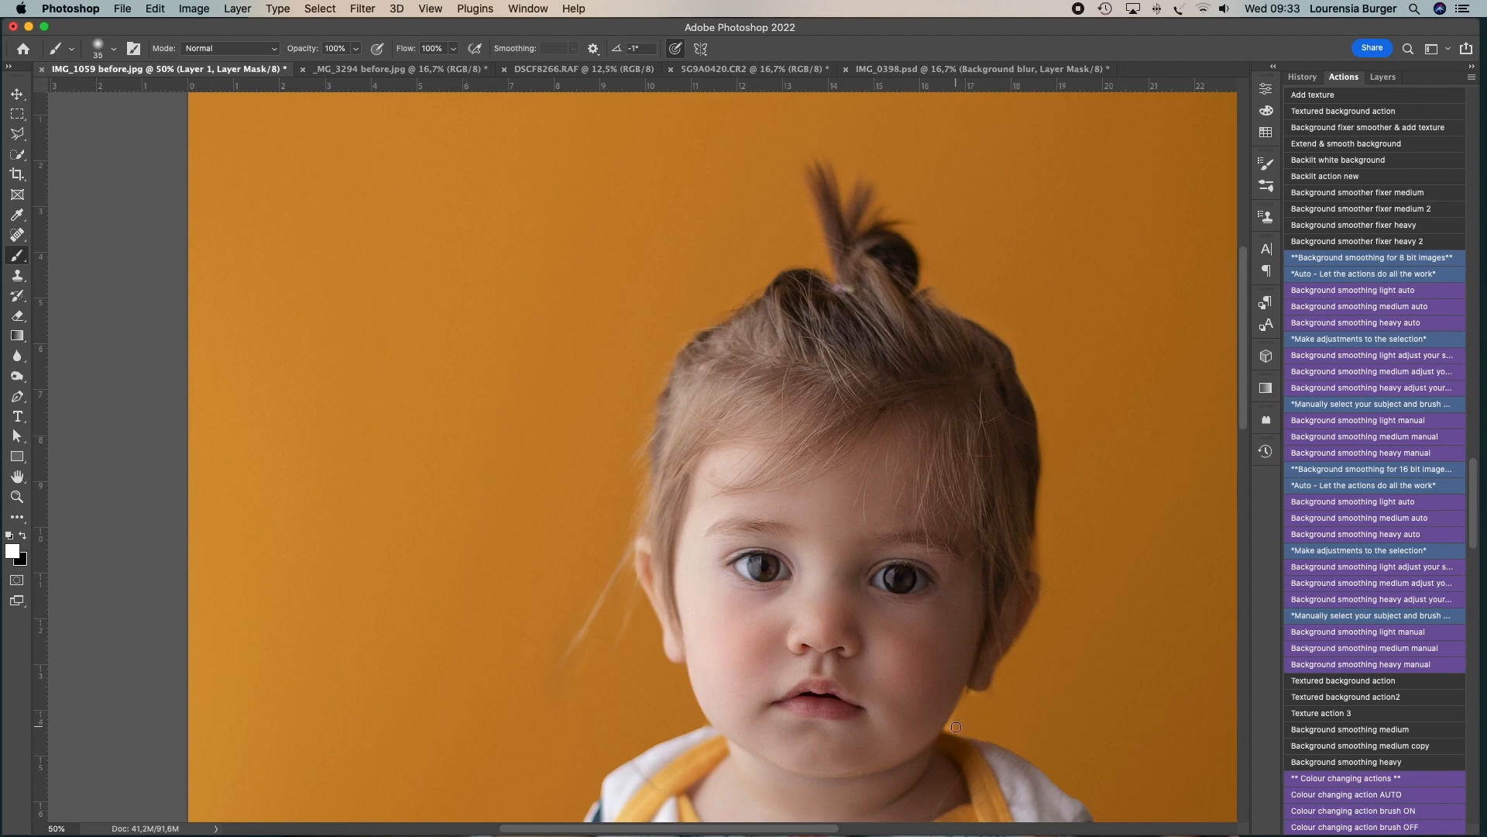
{"action": "left_click_drag", "start_coordinate": [950, 728], "coordinate": [992, 699]}
- Paint white on the mask along the child's shoulder below the ear, reducing the brush to 50 px
{"action": "scroll", "coordinate": [1031, 715], "scroll_direction": "down", "scroll_amount": 4}
{"action": "scroll", "coordinate": [1031, 715], "scroll_direction": "right", "scroll_amount": 4}
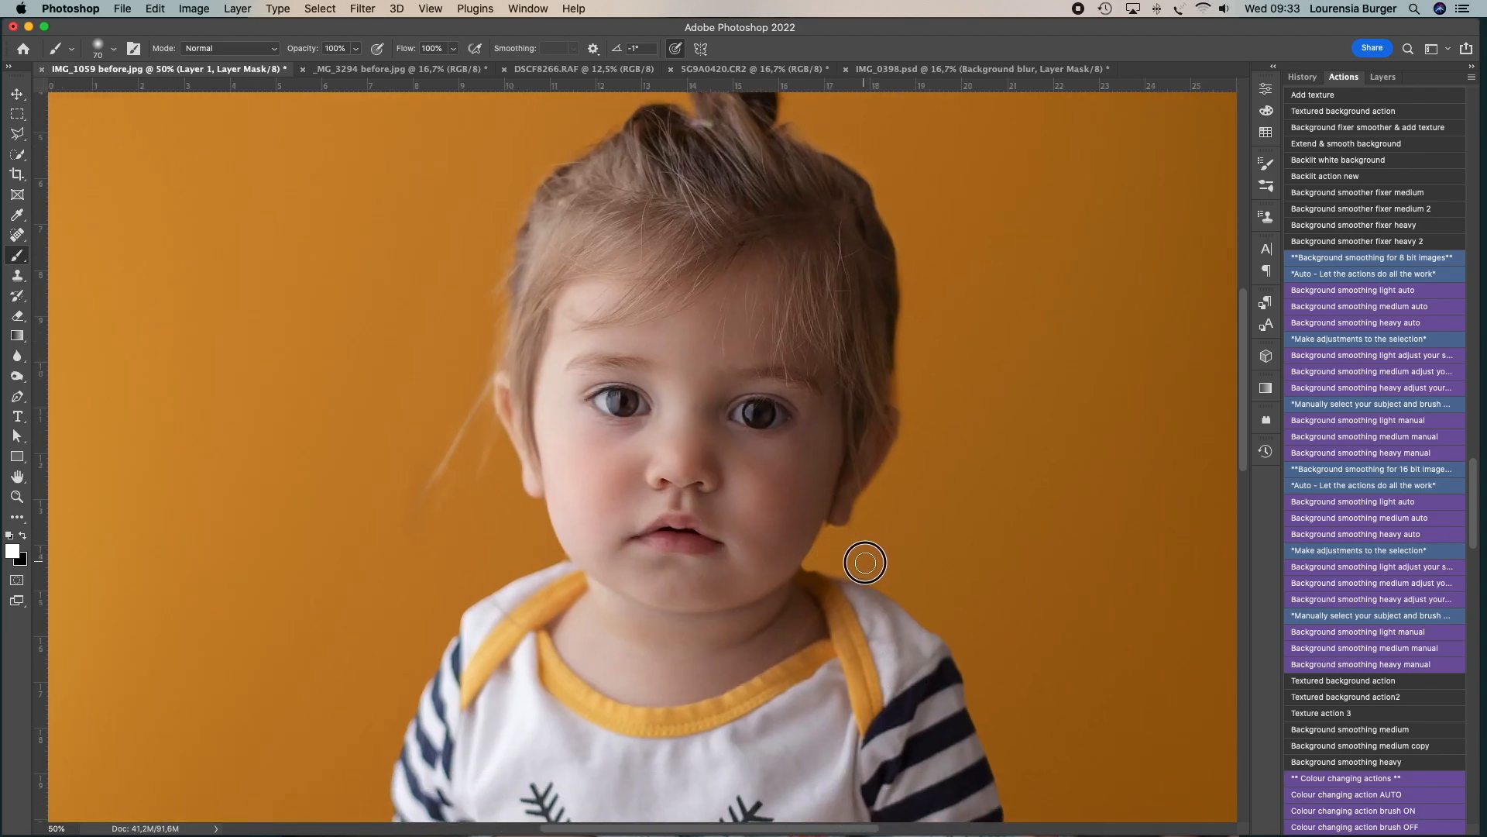
{"action": "key", "text": "bracketleft"}
{"action": "key", "text": "bracketleft"}
{"action": "left_click_drag", "start_coordinate": [818, 561], "coordinate": [901, 590]}
- Paint white on the mask along the suitcase's right edge down to the photo's bottom, using 100 and 90 px brushes
{"action": "scroll", "coordinate": [953, 612], "scroll_direction": "down", "scroll_amount": 10}
{"action": "scroll", "coordinate": [954, 612], "scroll_direction": "right", "scroll_amount": 2}
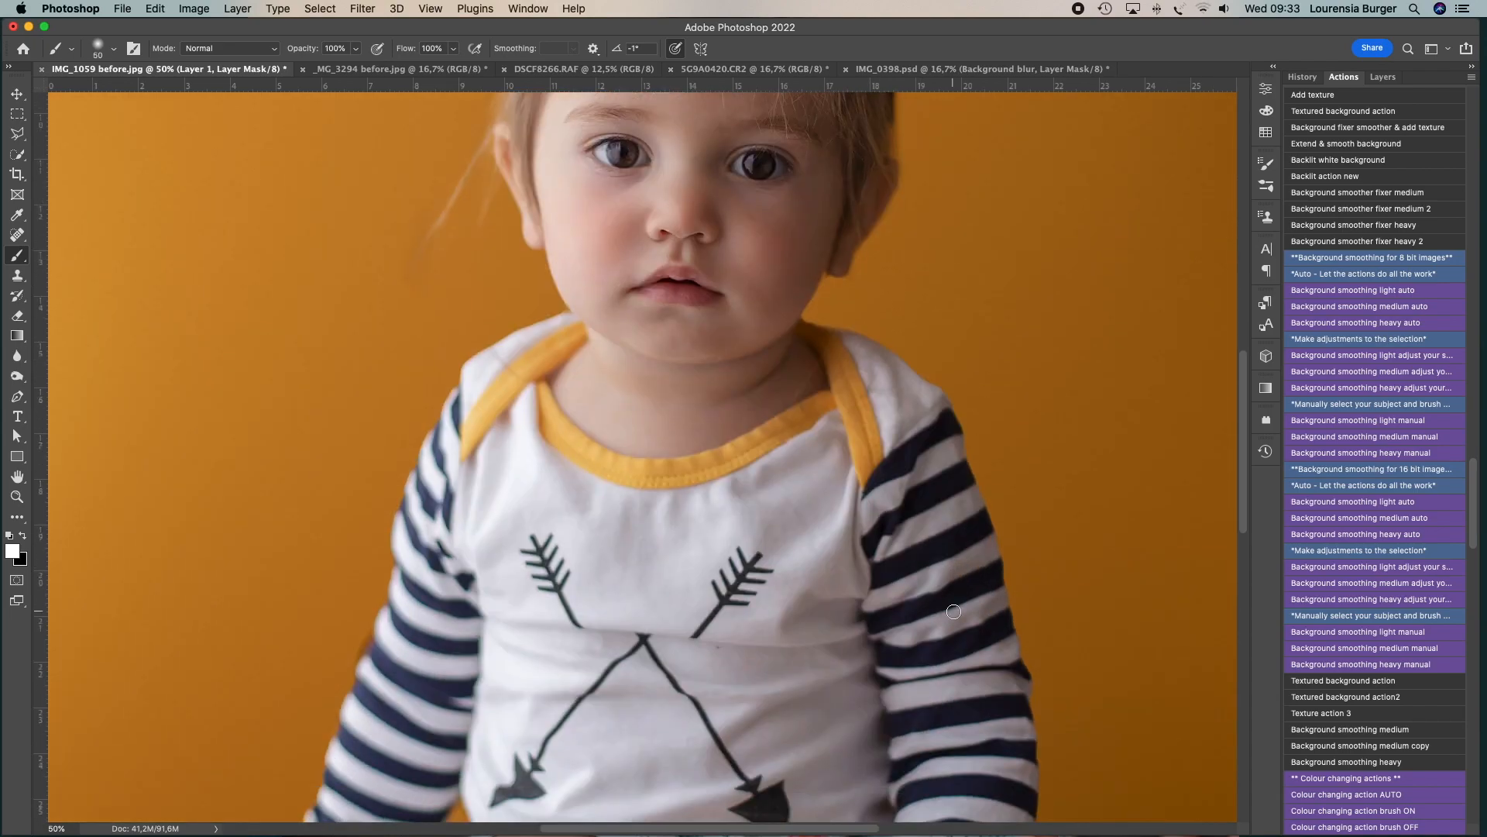
{"action": "scroll", "coordinate": [953, 612], "scroll_direction": "down", "scroll_amount": 5}
{"action": "scroll", "coordinate": [954, 612], "scroll_direction": "right", "scroll_amount": 4}
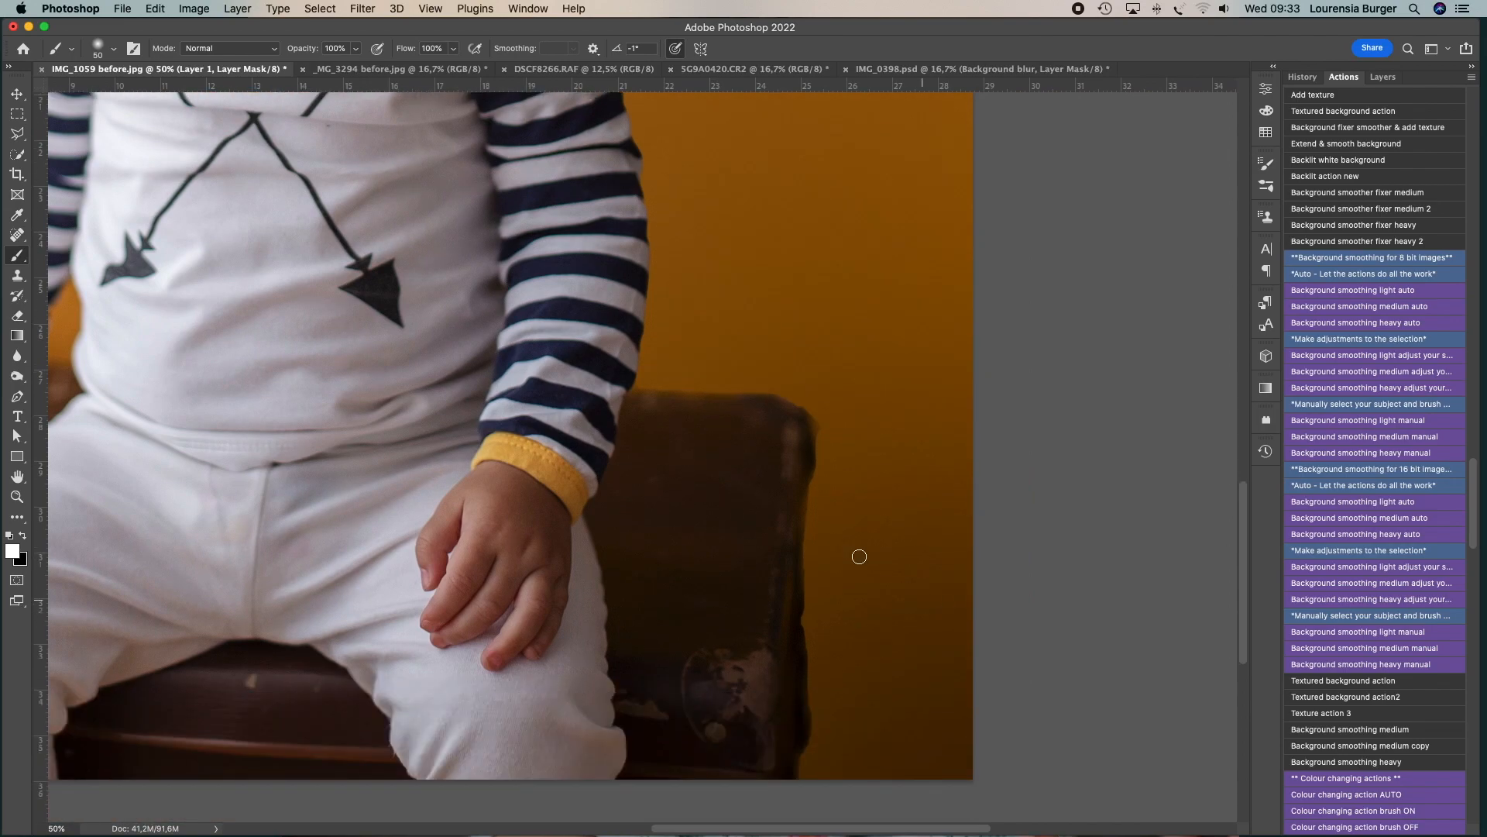
{"action": "key", "text": "bracketright"}
{"action": "key", "text": "bracketright"}
{"action": "key", "text": "bracketright"}
{"action": "key", "text": "bracketright"}
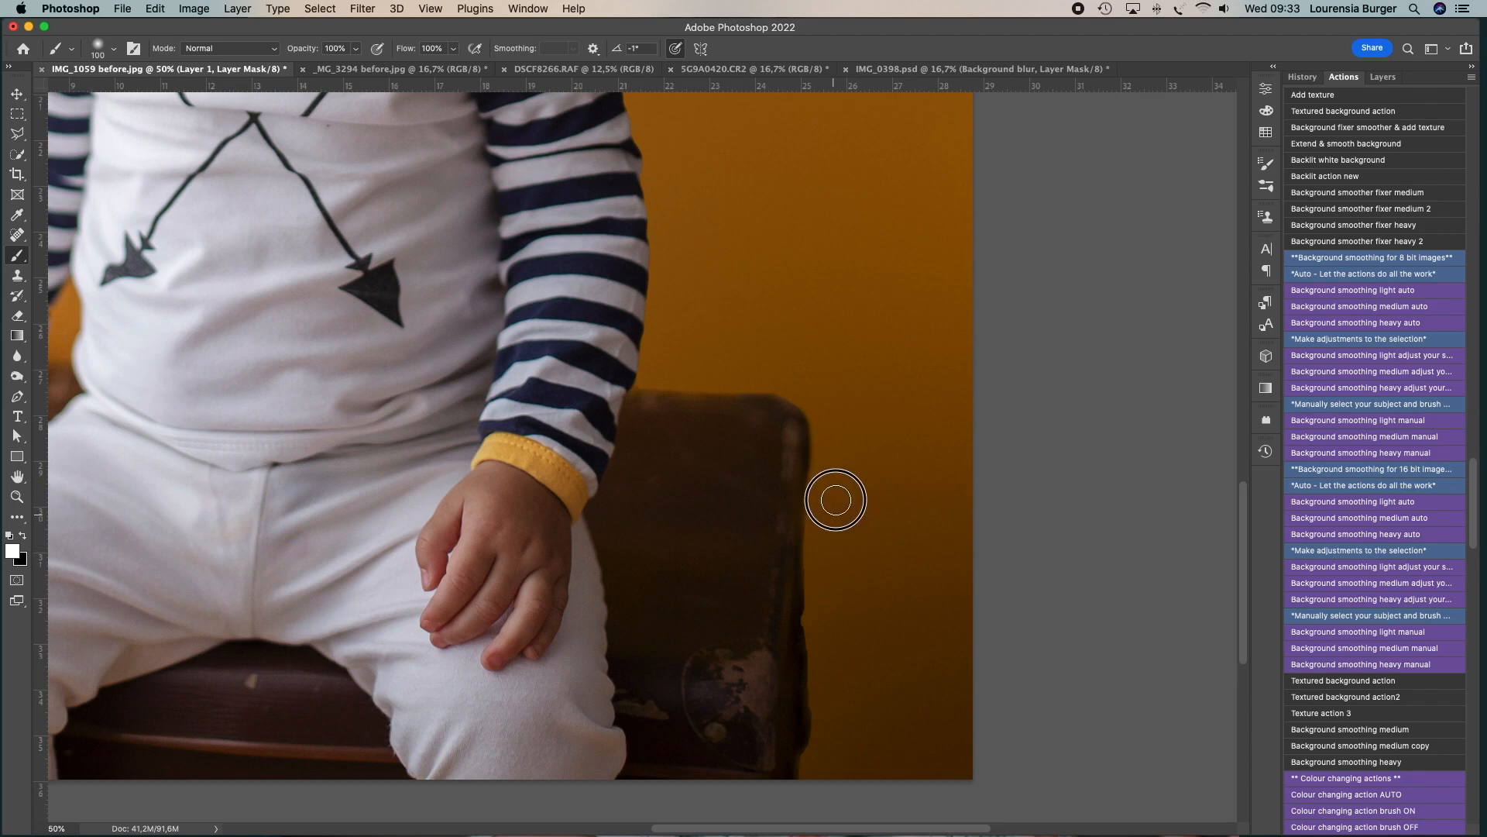
{"action": "key", "text": "bracketleft"}
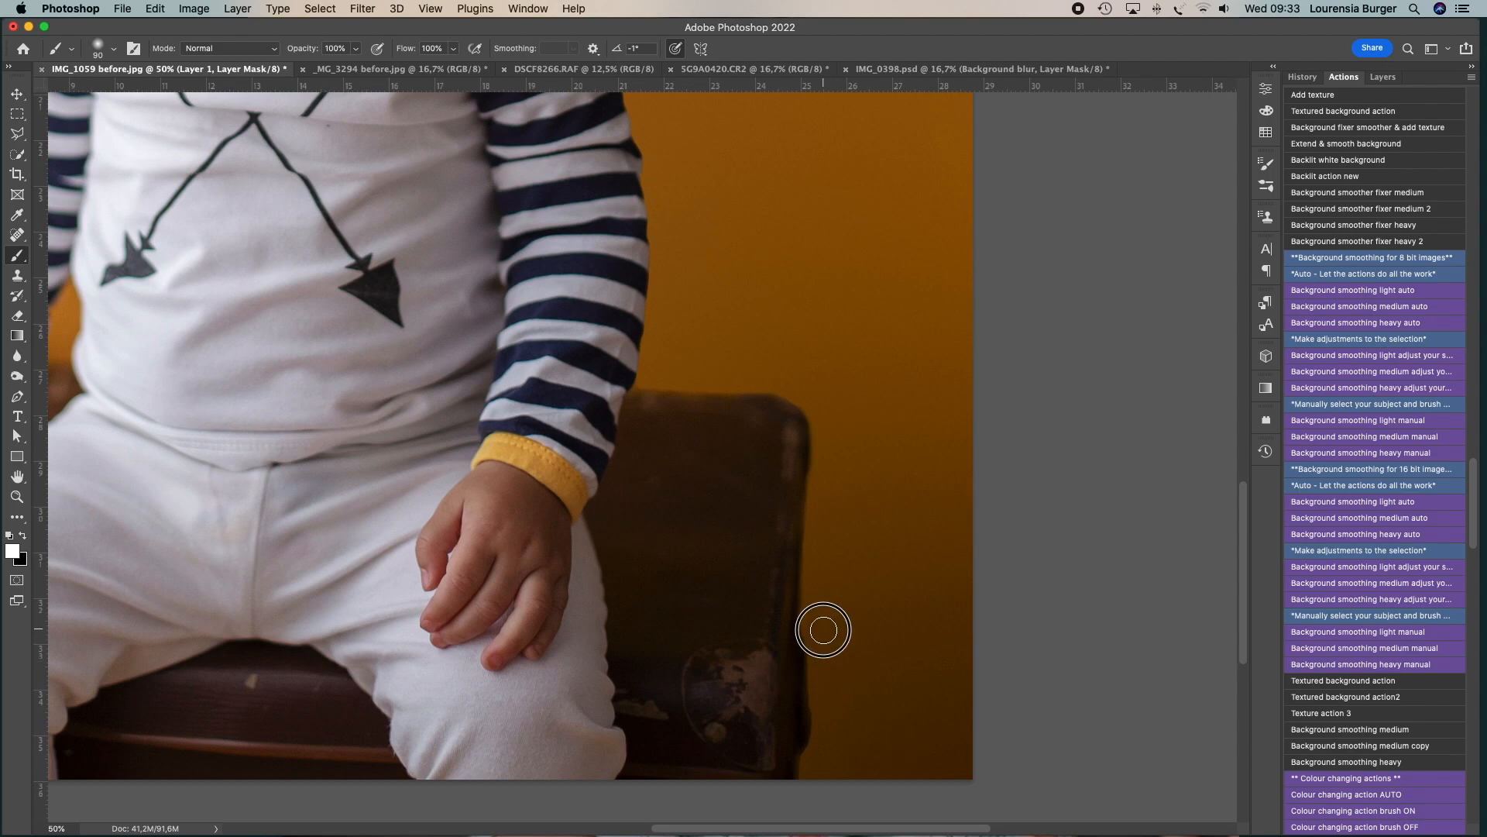
{"action": "mouse_move", "coordinate": [833, 710]}
{"action": "left_mouse_down"}
{"action": "mouse_move", "coordinate": [820, 778]}
{"action": "mouse_move", "coordinate": [829, 736]}
{"action": "left_mouse_up"}
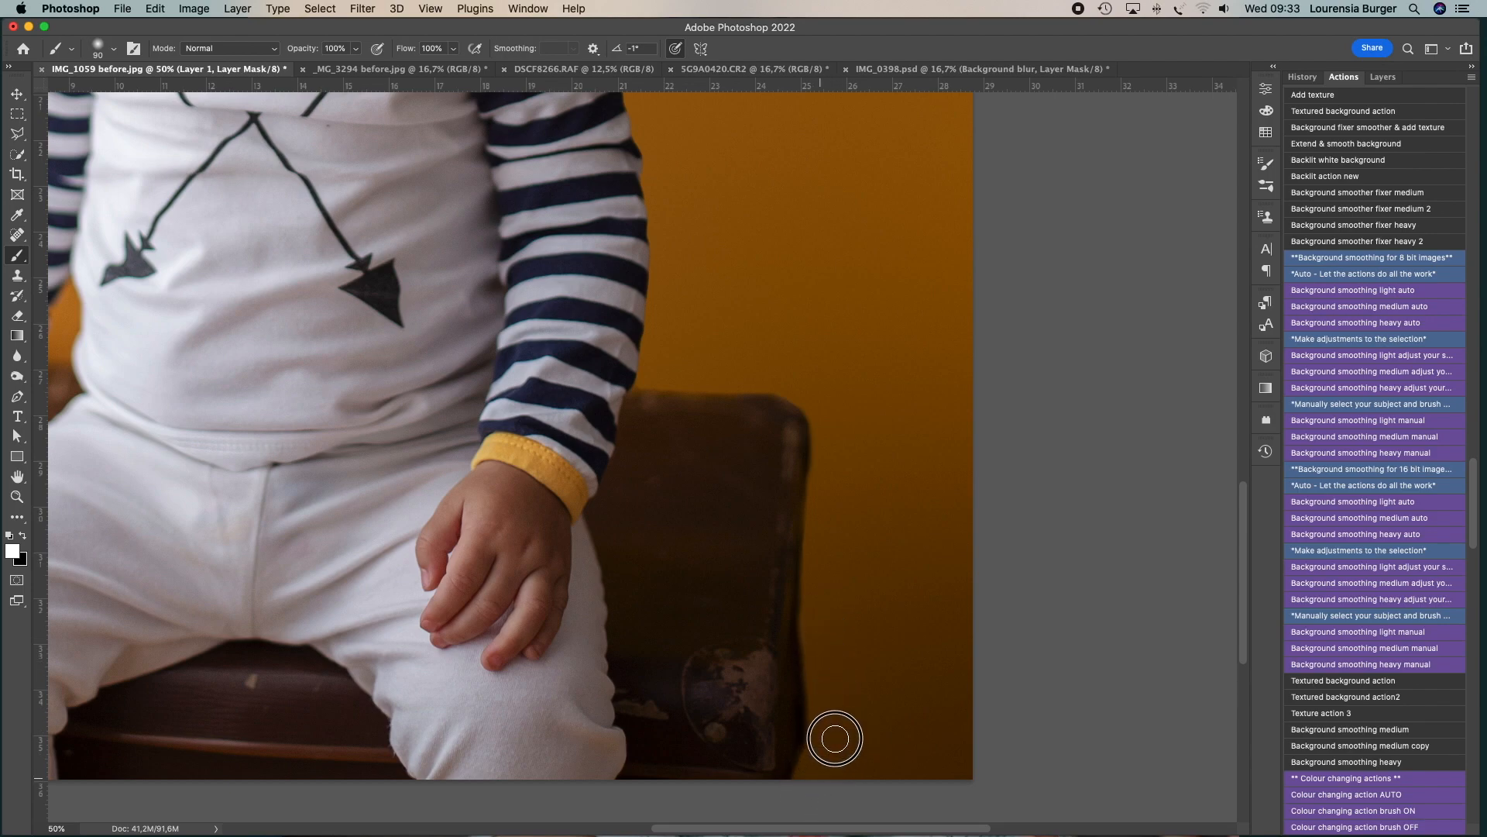
- Switch to DSCF8266.RAF and run the Background smoothing medium adjust your selection action until it stops for adjusting the selection
{"action": "key", "text": "super+alt+space"}
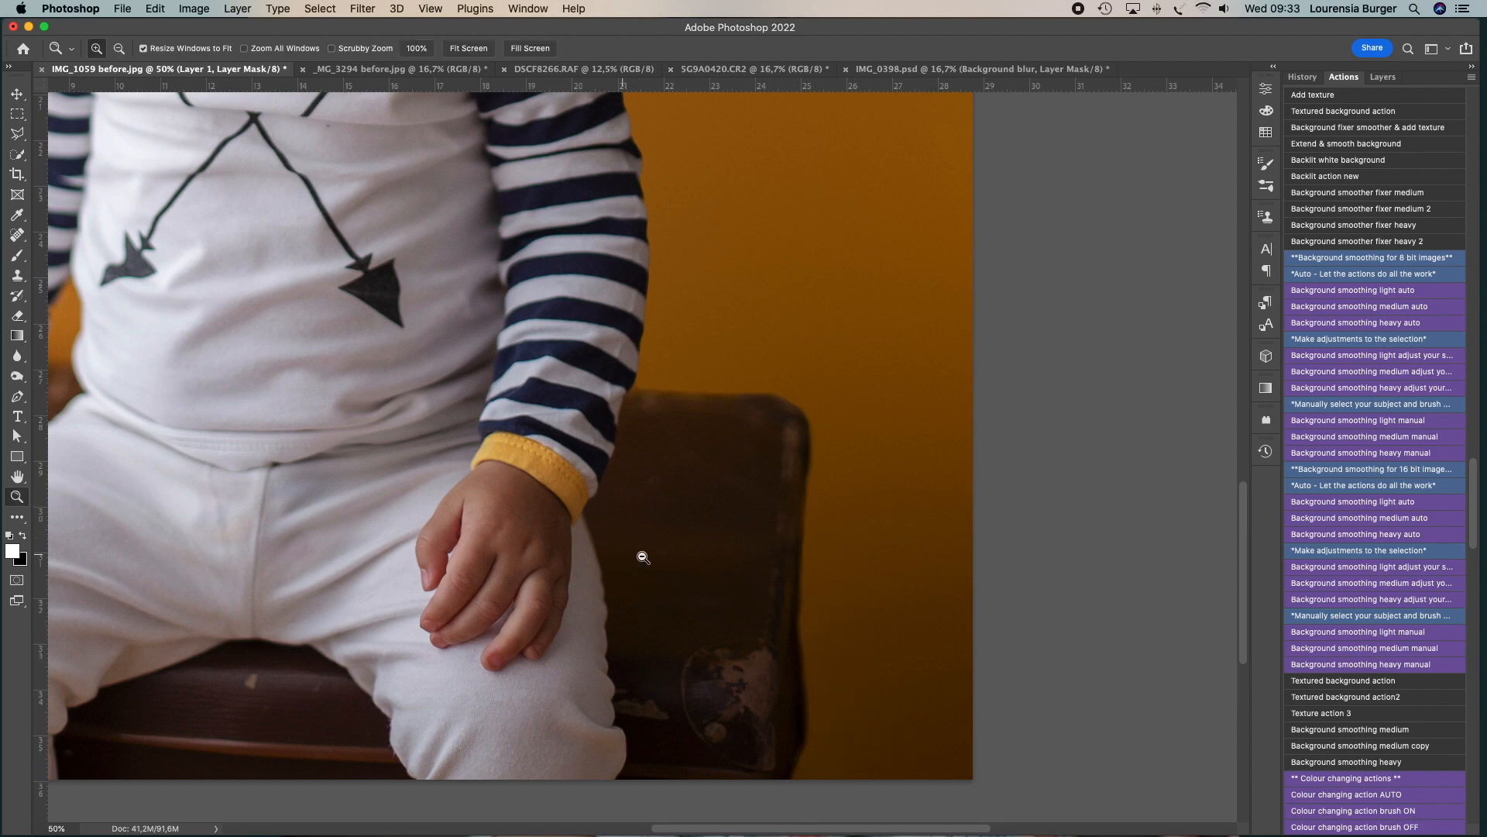
{"action": "left_click", "coordinate": [642, 555], "text": "alt"}
{"action": "left_click", "coordinate": [522, 543], "text": "alt"}
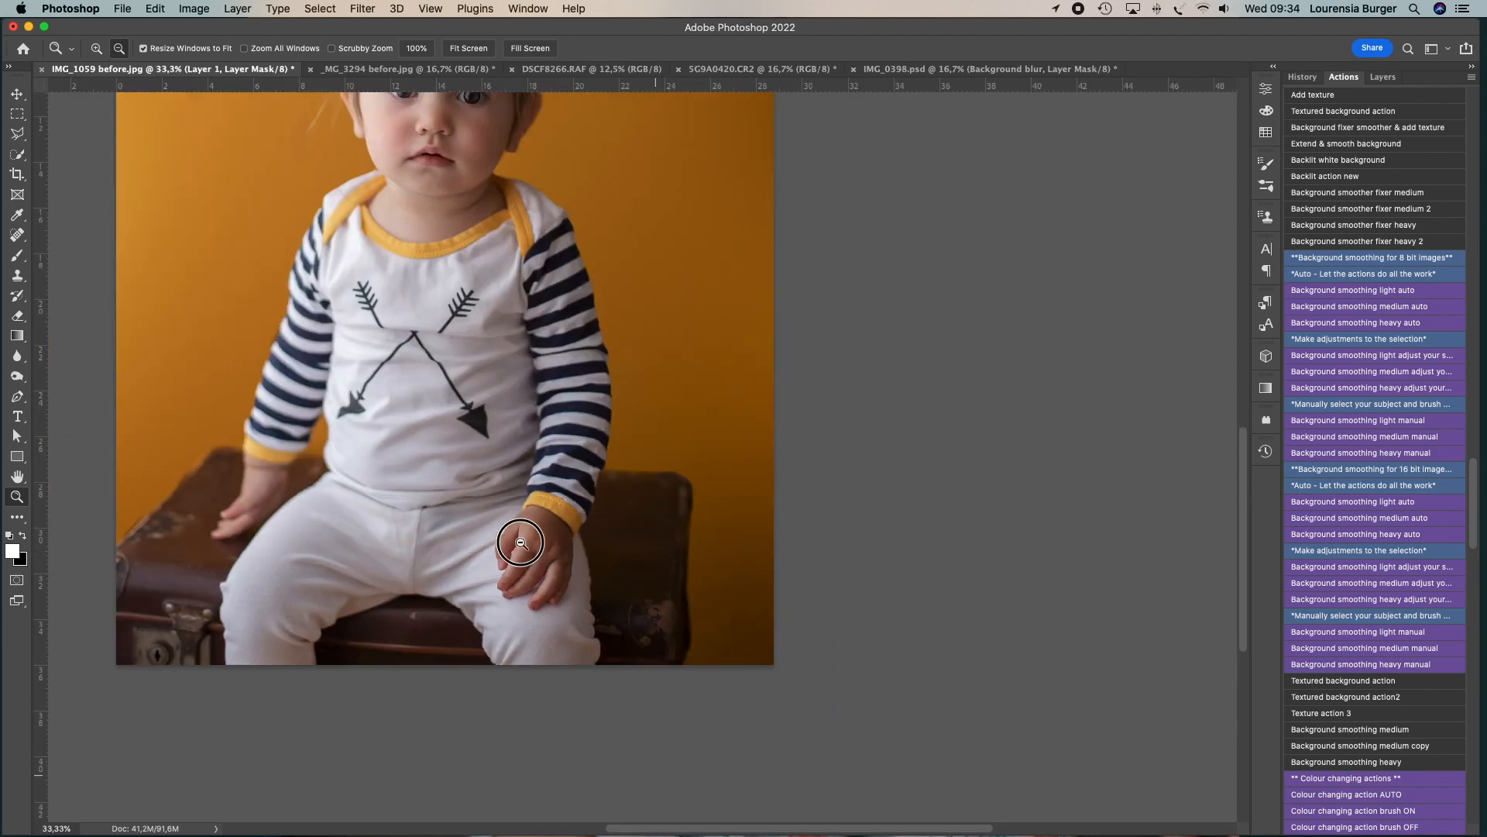
{"action": "left_click", "coordinate": [521, 543], "text": "alt"}
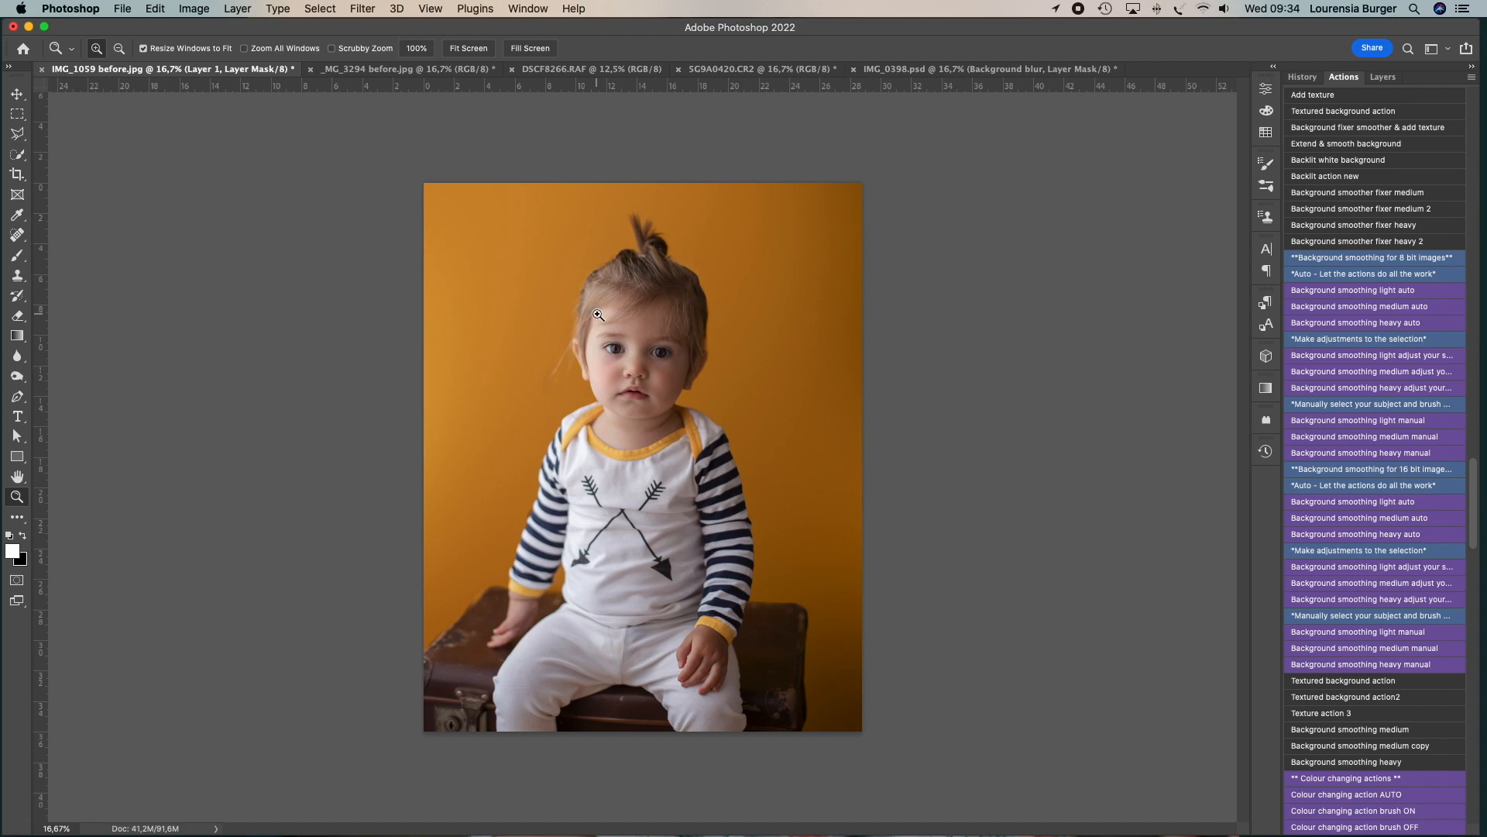
{"action": "left_click", "coordinate": [592, 69]}
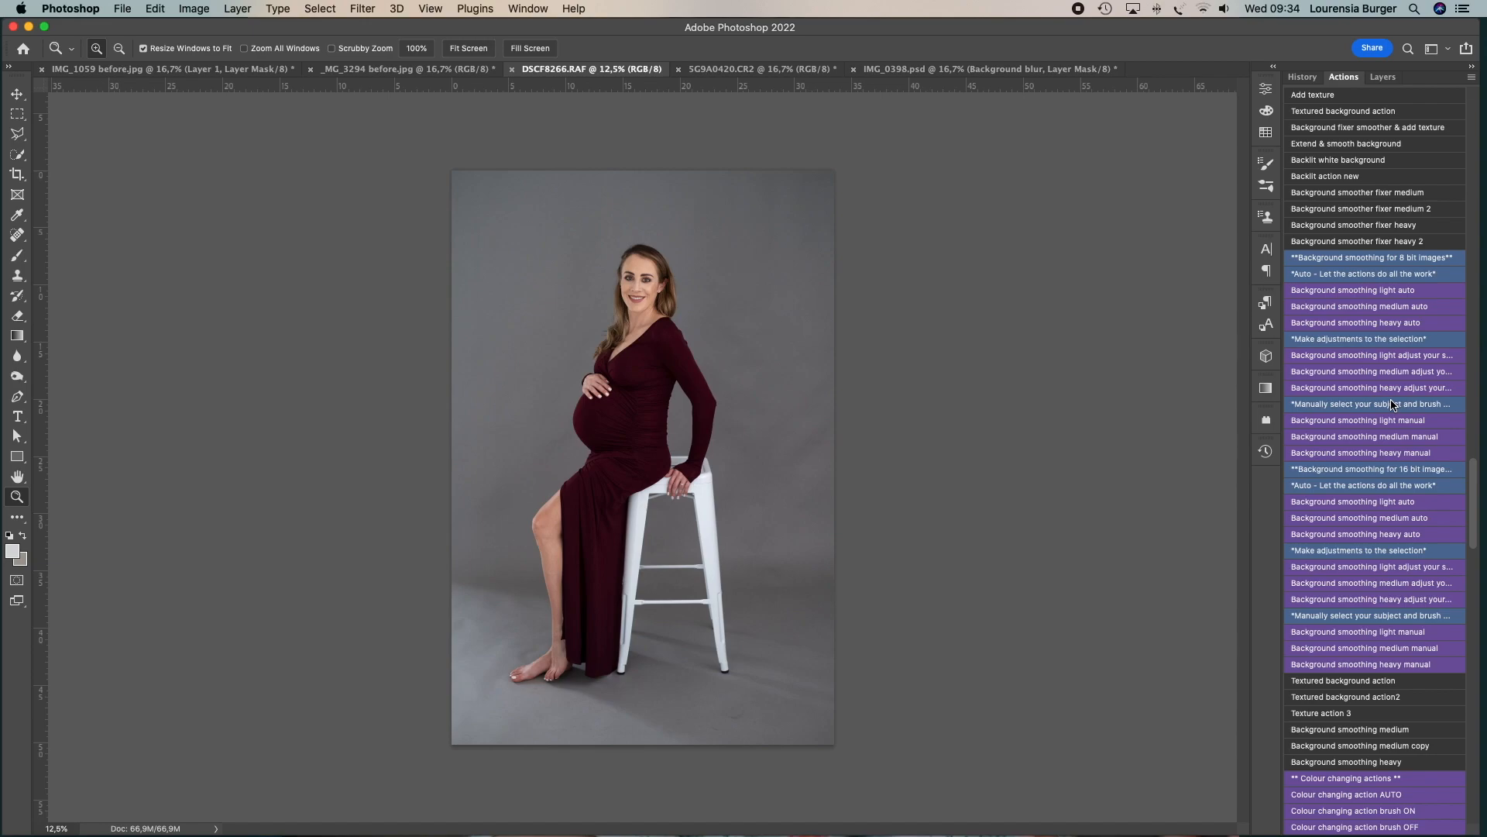
{"action": "left_click", "coordinate": [654, 551]}
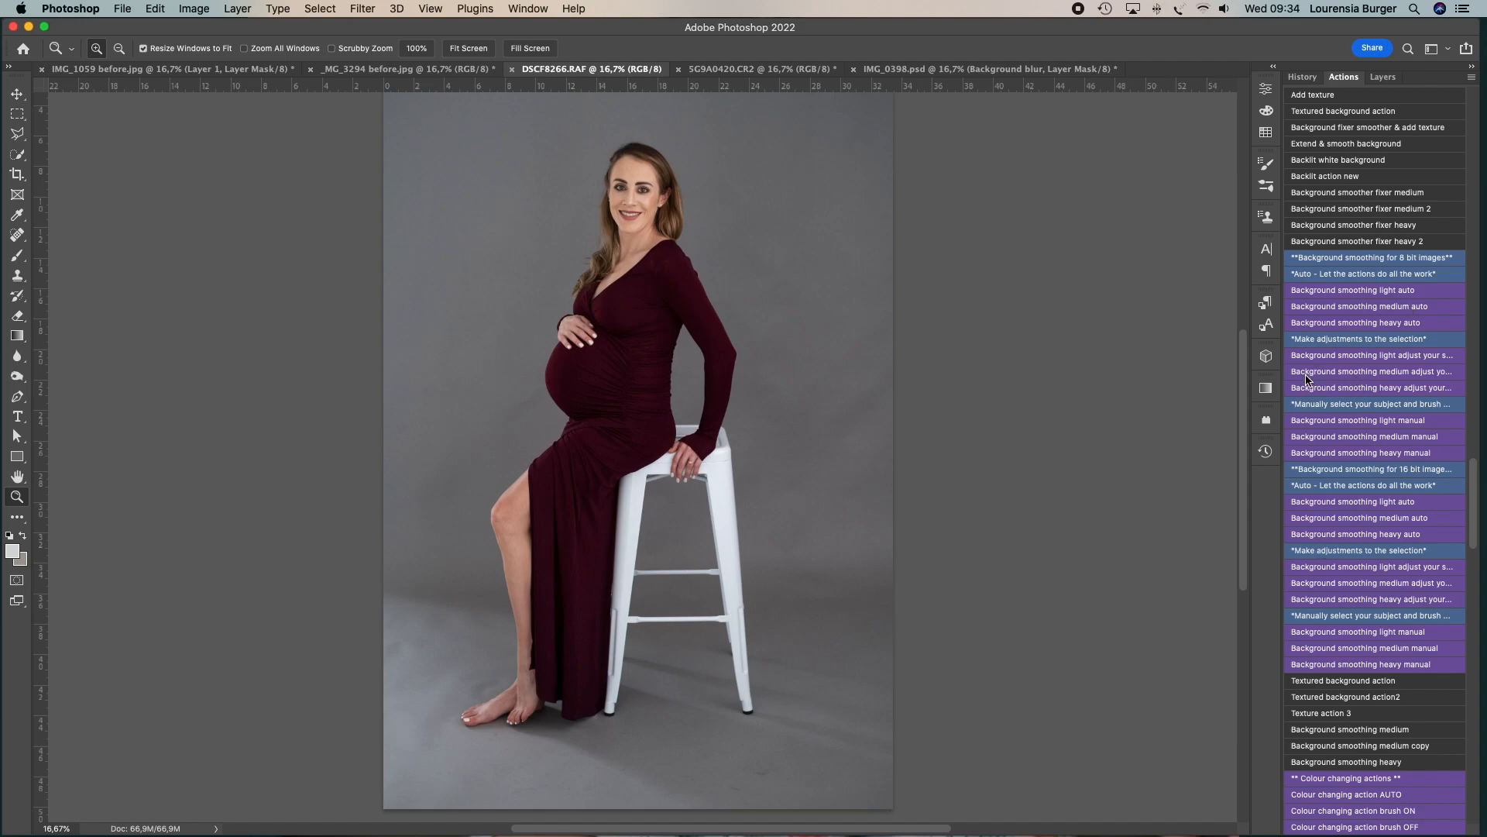
{"action": "left_click", "coordinate": [1387, 374]}
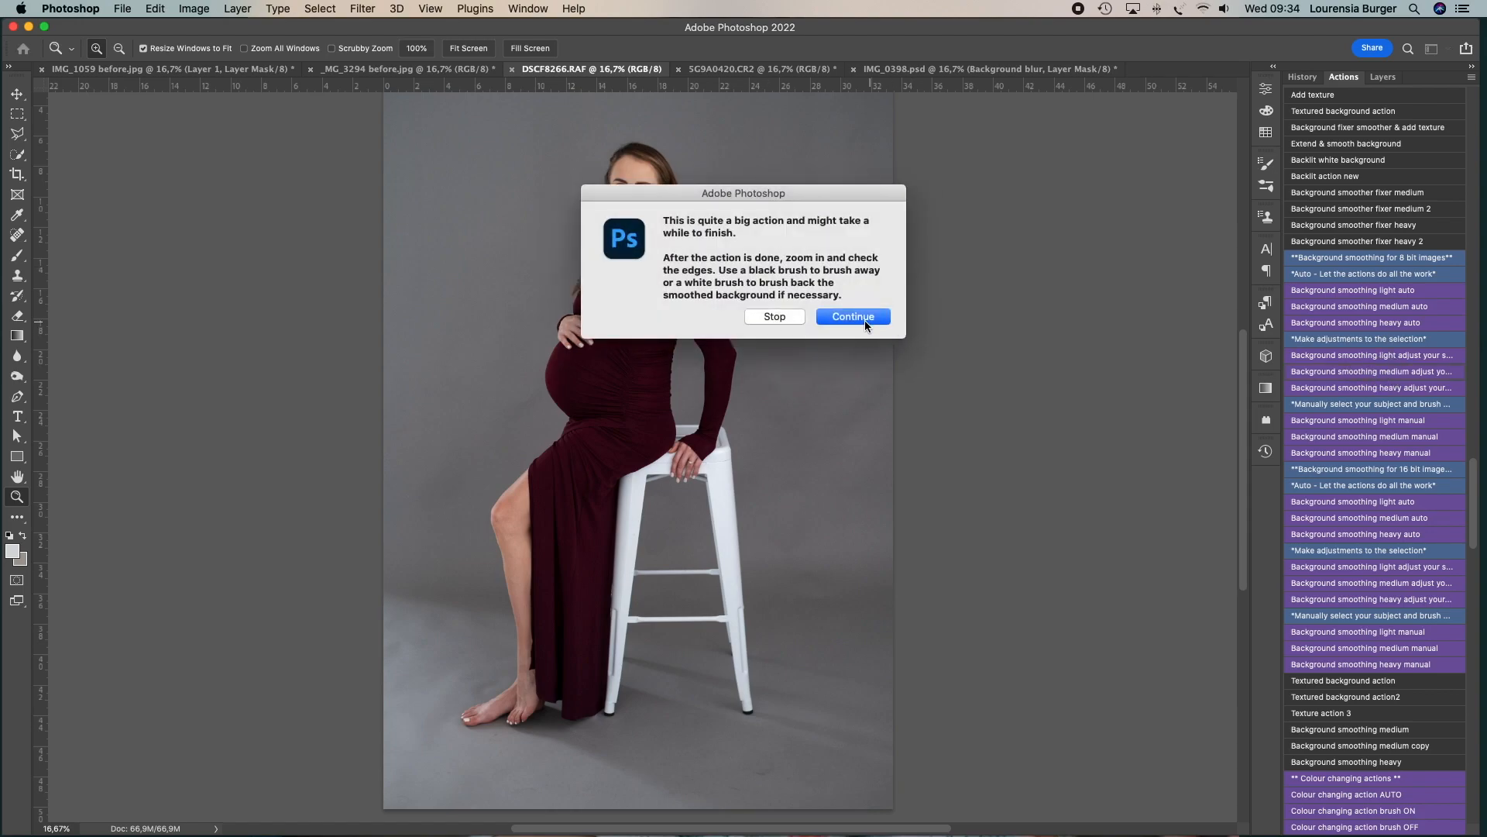
{"action": "left_click", "coordinate": [866, 318]}
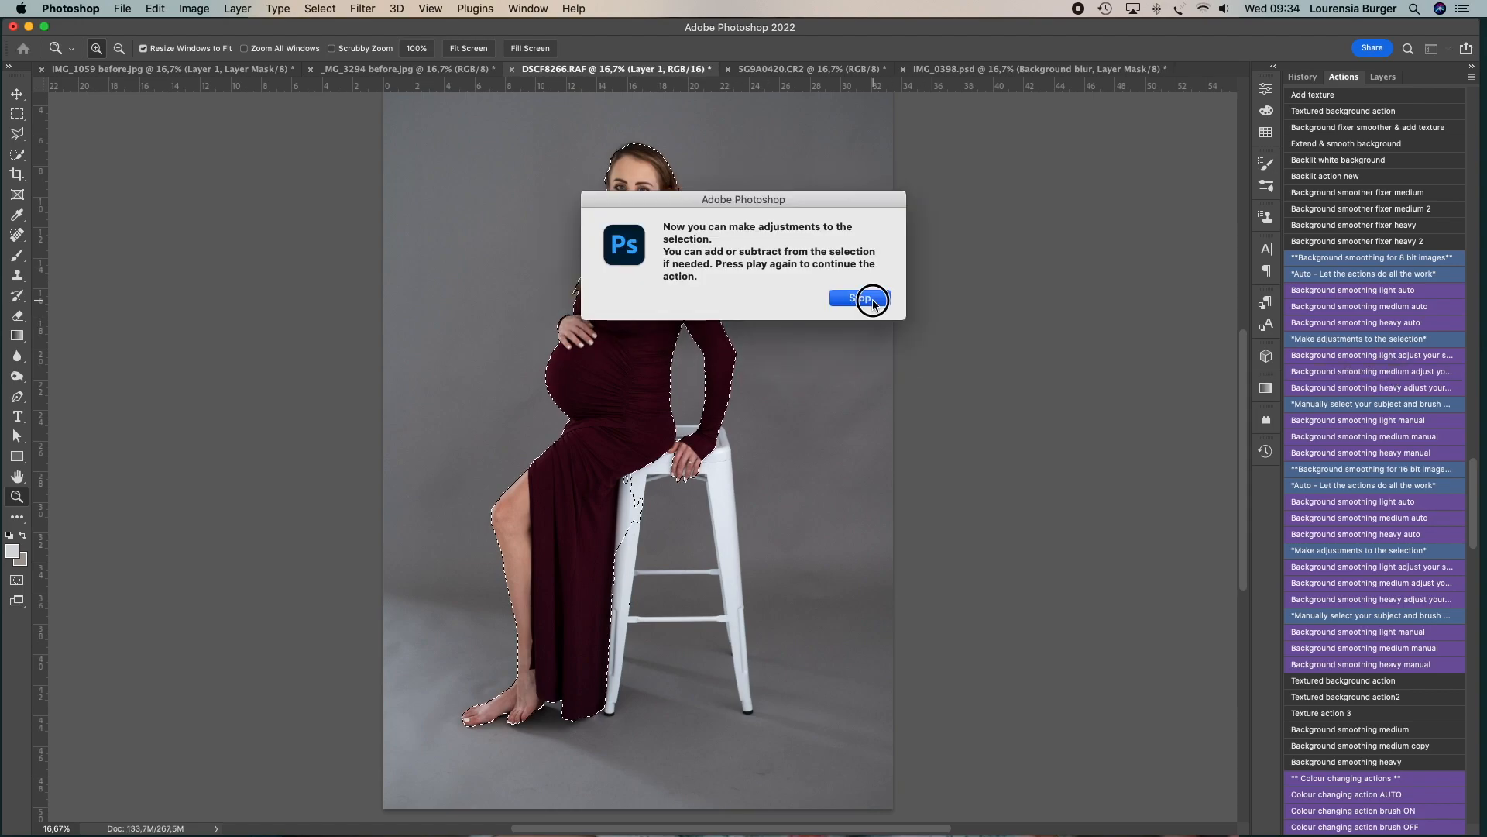
{"action": "left_click", "coordinate": [871, 299]}
- Add the white stool's seat, legs and crossbars to the subject selection with the Quick Selection tool, reducing the brush to 45 px
{"action": "left_click", "coordinate": [688, 580]}
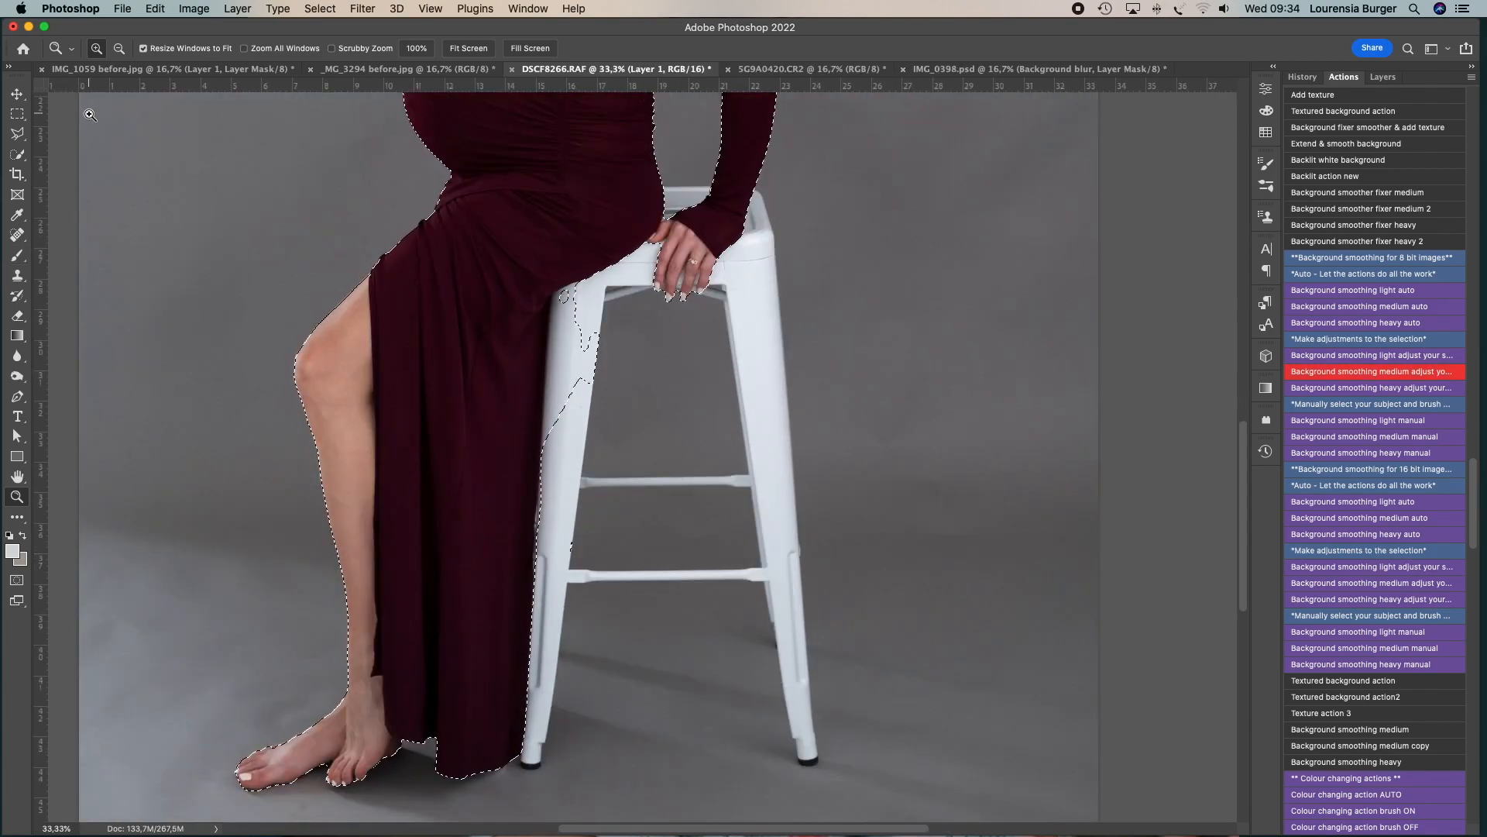
{"action": "left_click", "coordinate": [16, 155]}
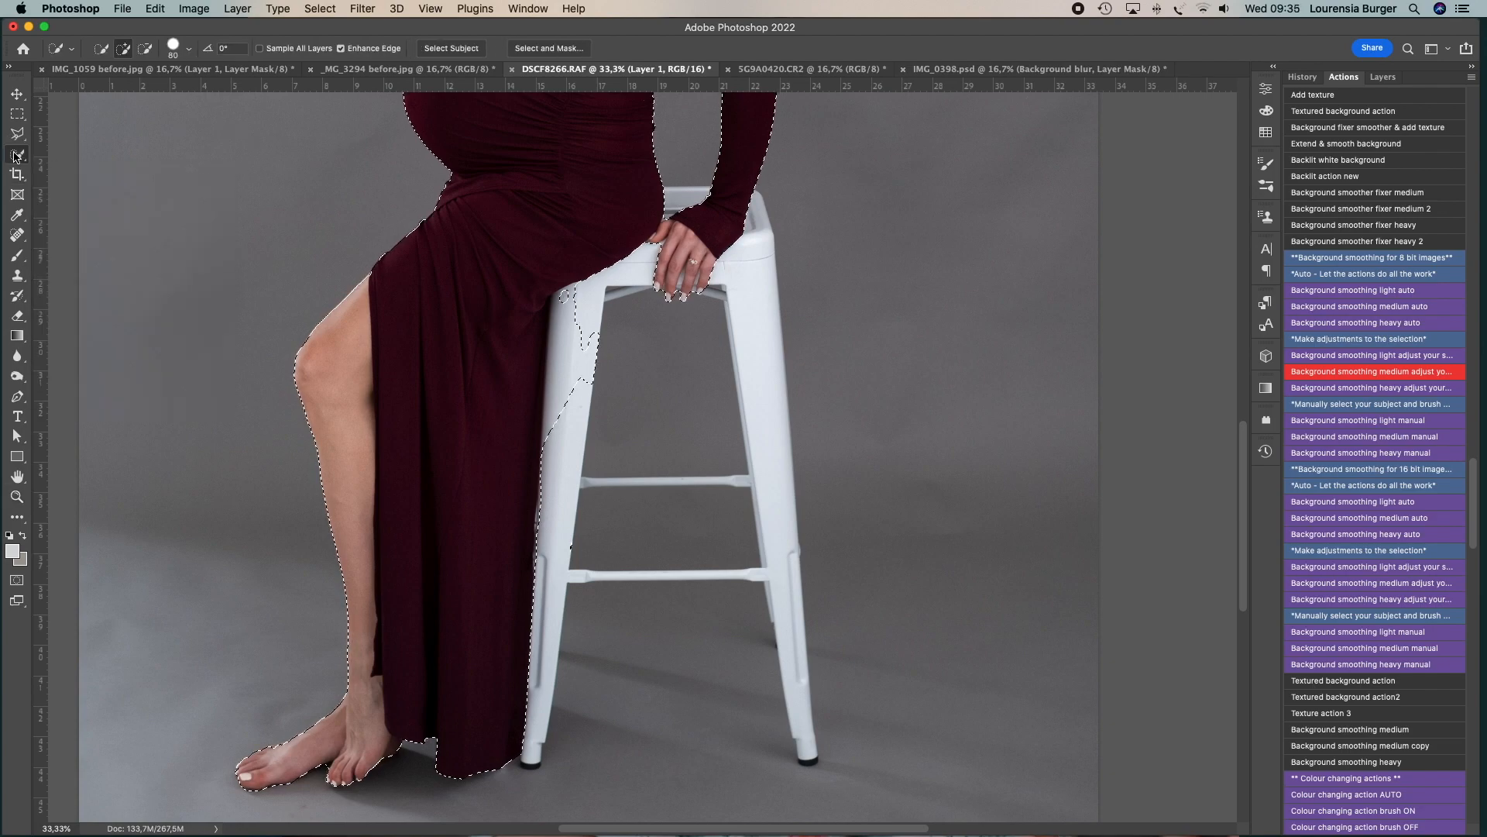
{"action": "mouse_move", "coordinate": [623, 265]}
{"action": "left_mouse_down"}
{"action": "mouse_move", "coordinate": [674, 238]}
{"action": "mouse_move", "coordinate": [673, 206]}
{"action": "left_mouse_up"}
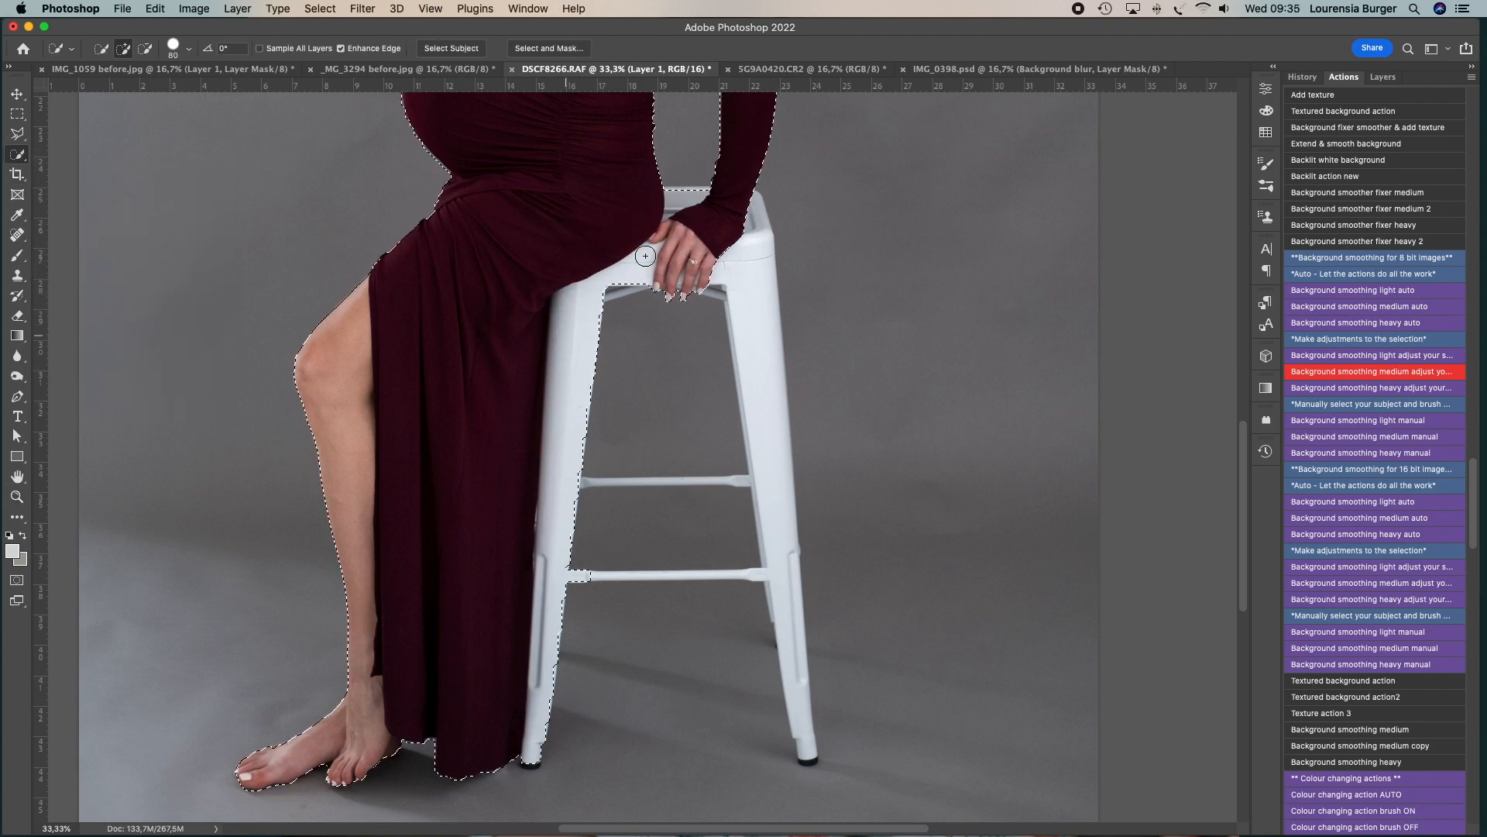
{"action": "left_click", "coordinate": [746, 252]}
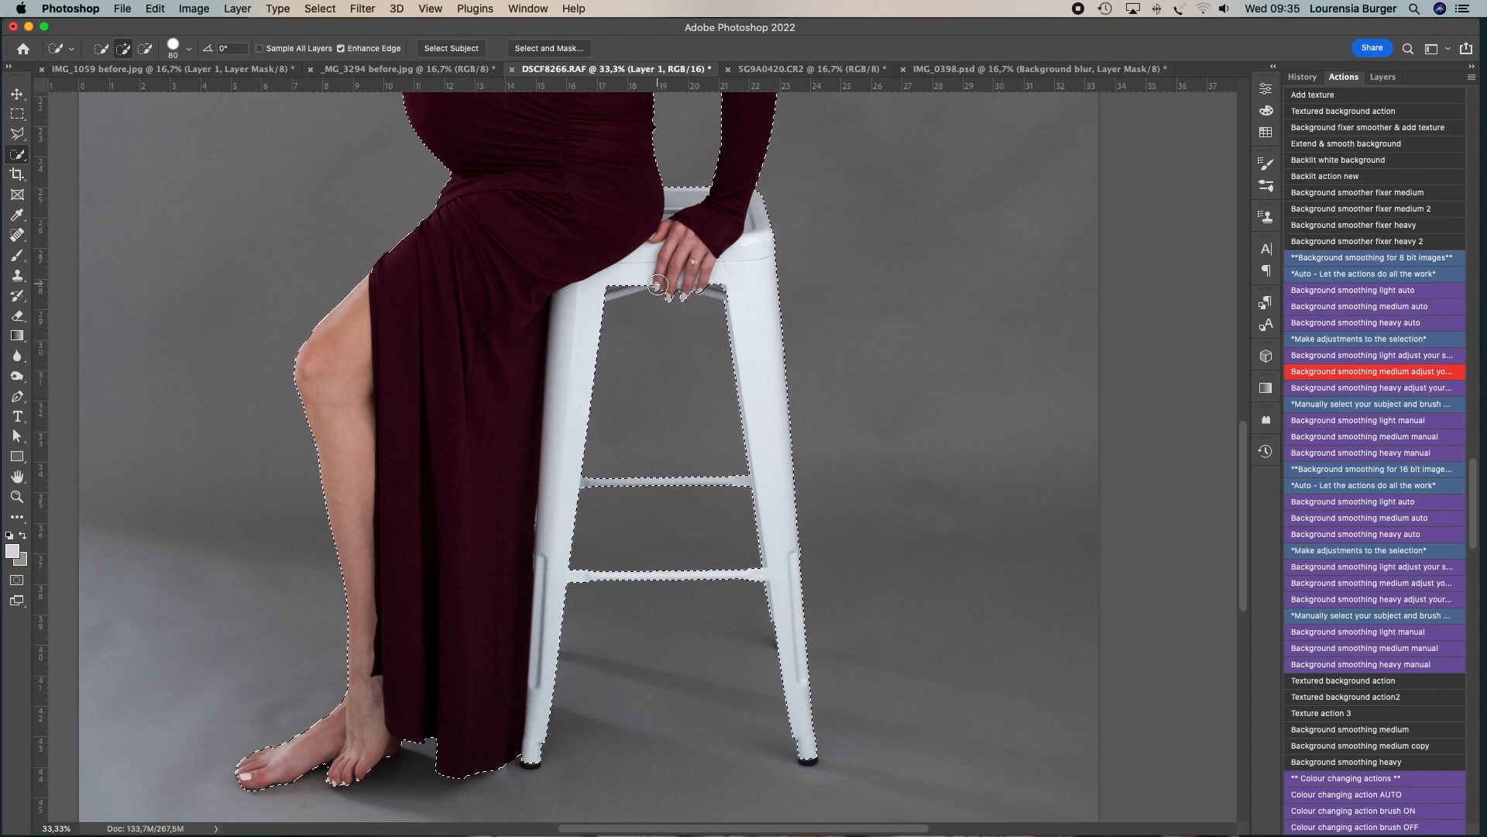
{"action": "key", "text": "bracketleft"}
{"action": "key", "text": "bracketleft"}
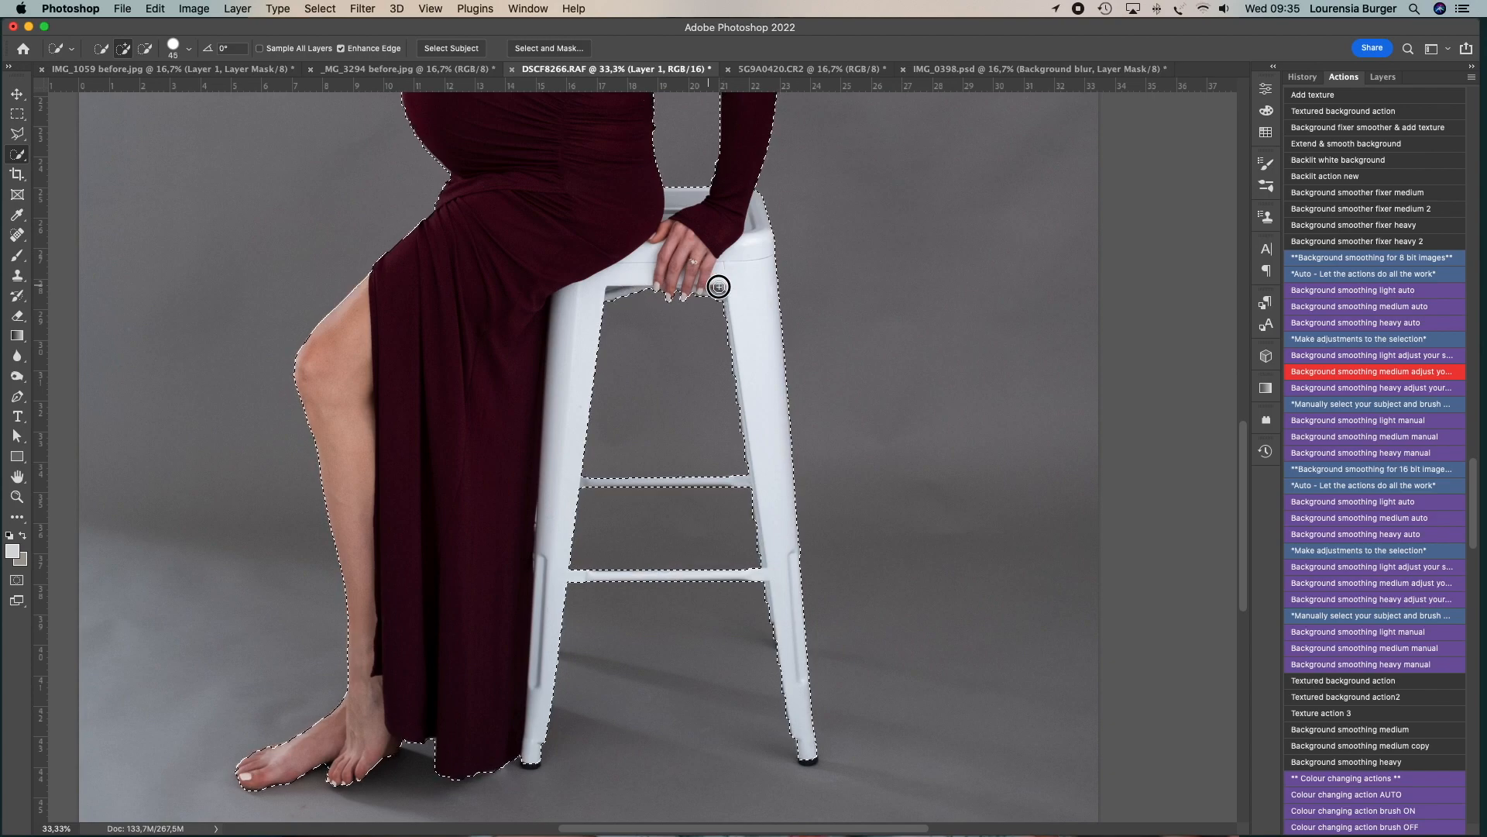
- Resume the medium background smoothing action with the adjusted selection of the woman and stool
{"action": "scroll", "coordinate": [734, 362], "scroll_direction": "up", "scroll_amount": 10}
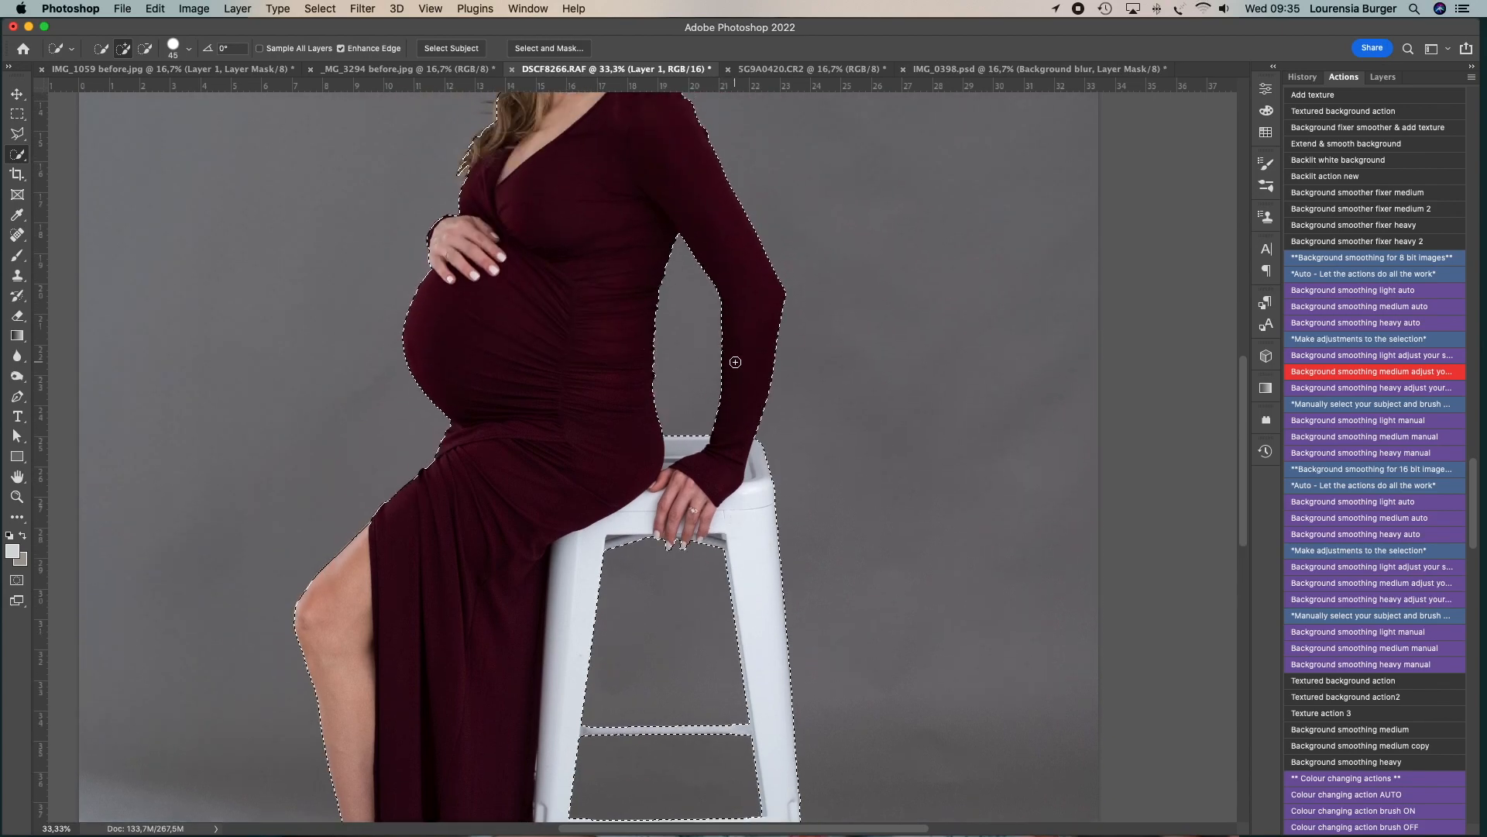
{"action": "scroll", "coordinate": [734, 362], "scroll_direction": "down", "scroll_amount": 10}
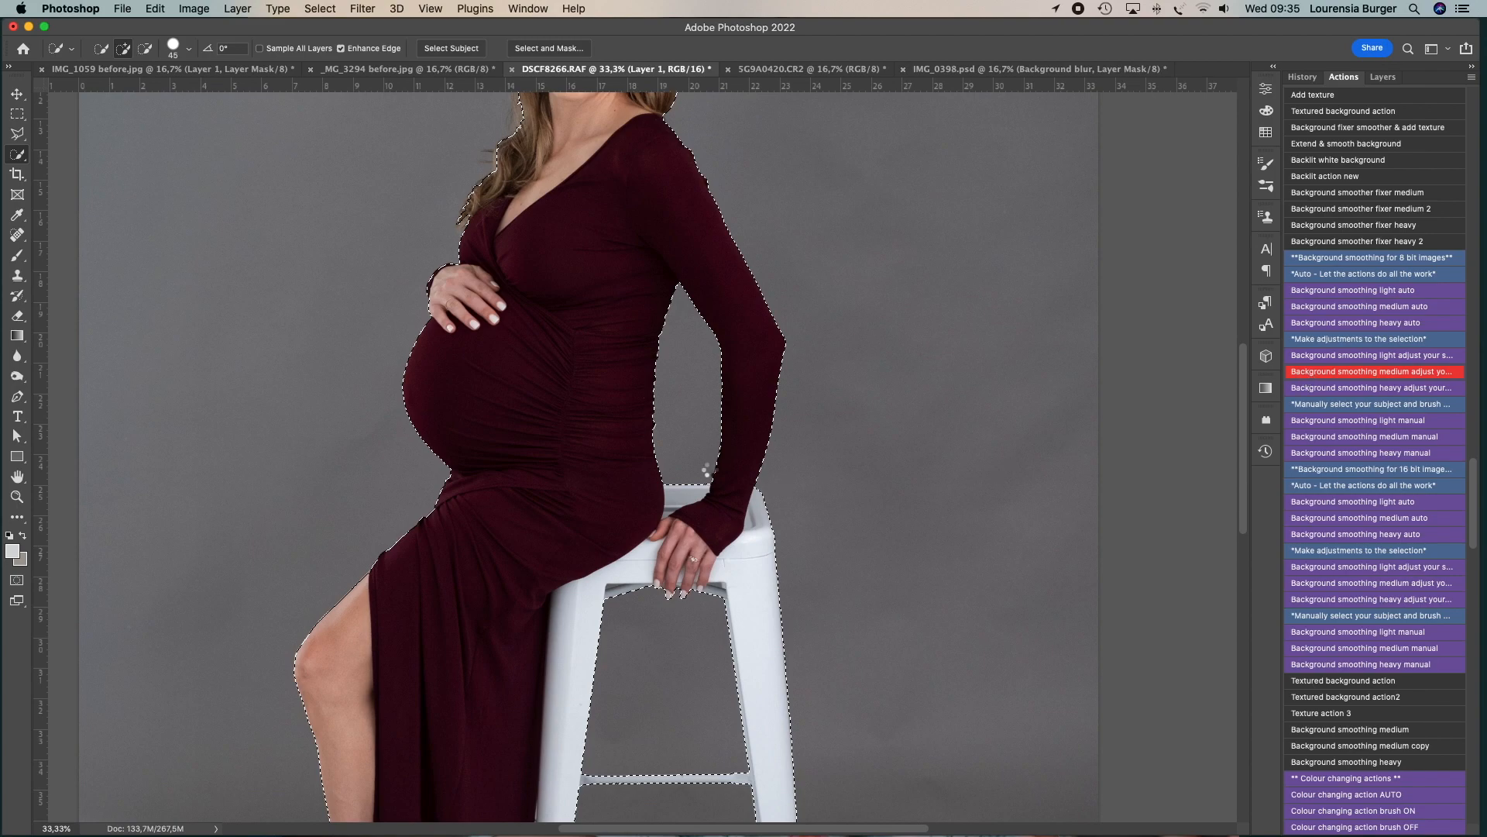
{"action": "key", "text": "z"}
{"action": "left_click", "coordinate": [684, 577], "text": "alt"}
{"action": "scroll", "coordinate": [684, 580], "scroll_direction": "down", "scroll_amount": 3}
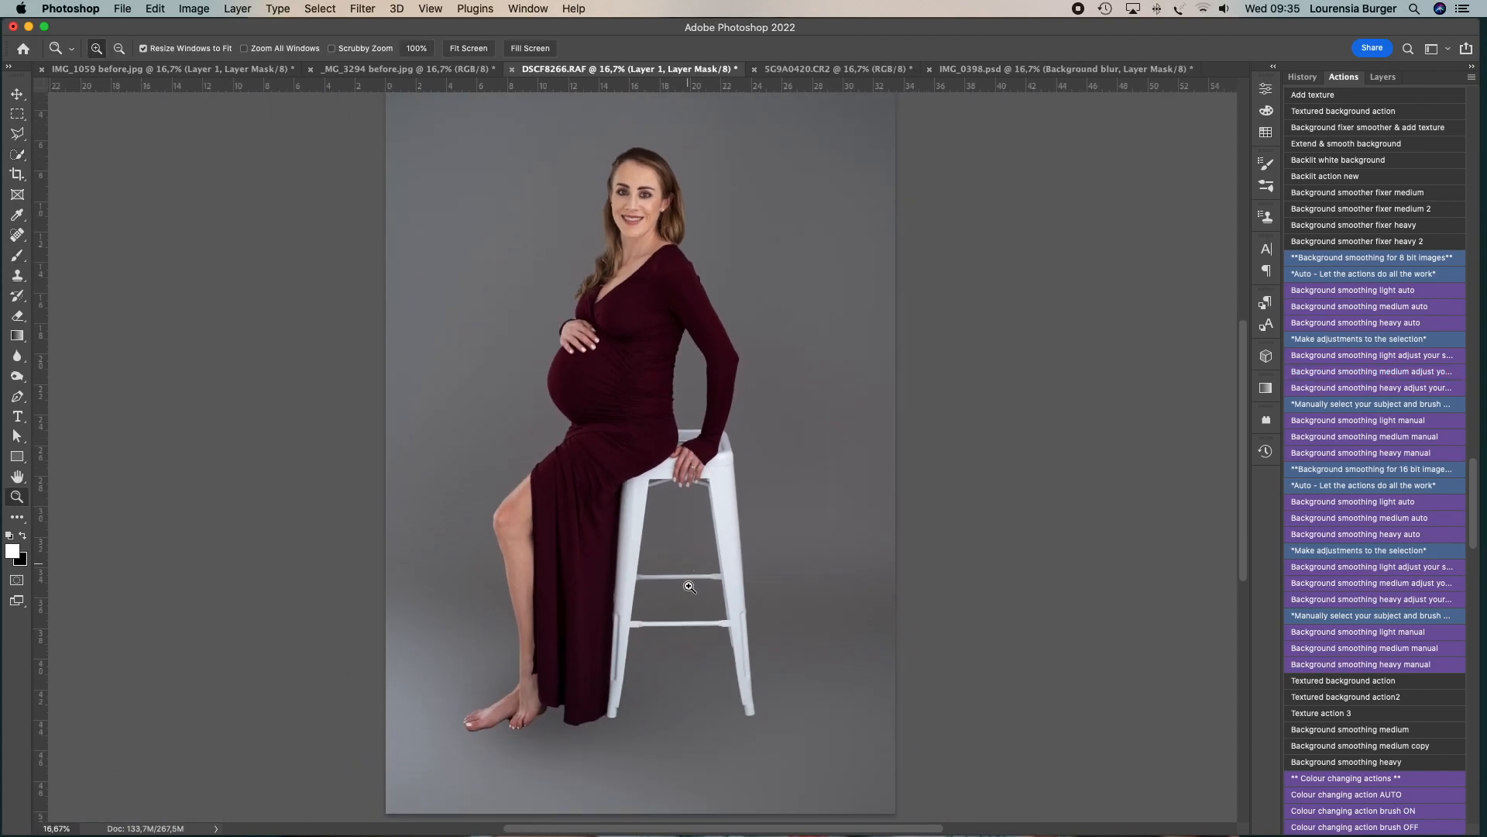
- Paint black on the layer mask around the woman's feet, the dress hem and the stool's leg tips, using 150 to 250 px brushes
{"action": "left_click", "coordinate": [561, 686]}
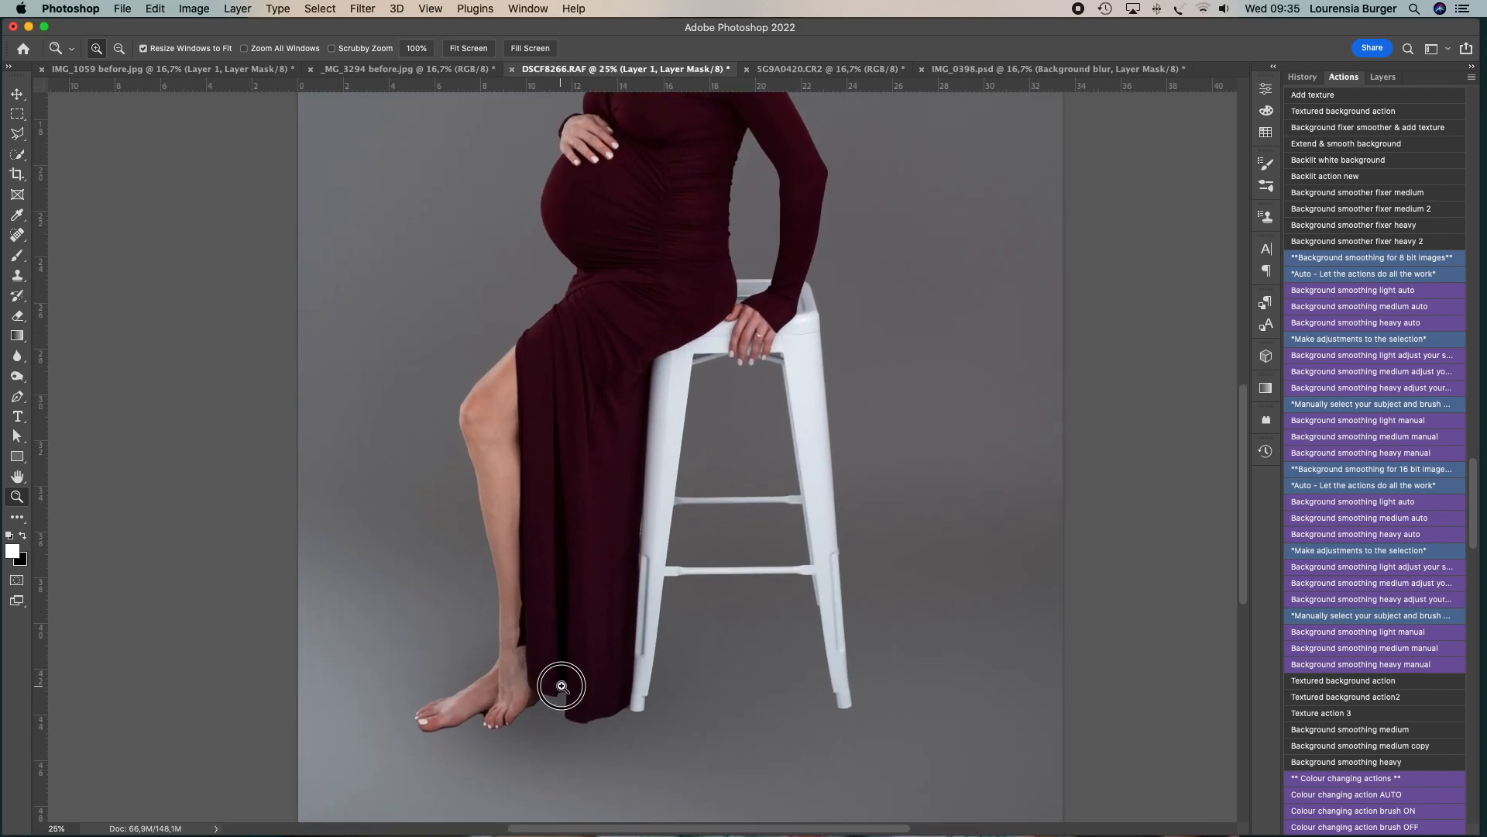
{"action": "scroll", "coordinate": [562, 689], "scroll_direction": "down", "scroll_amount": 1}
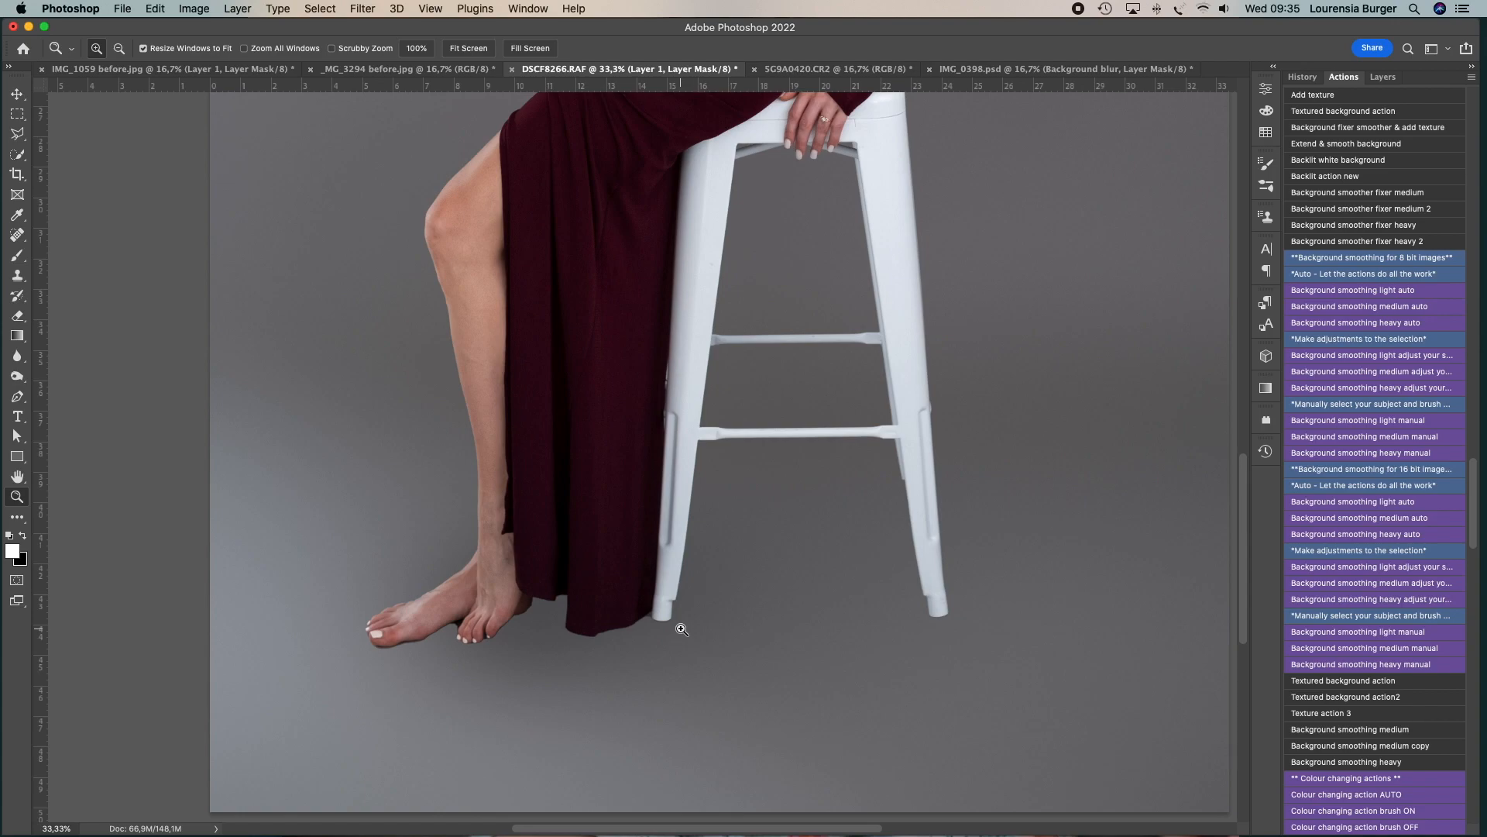
{"action": "key", "text": "b"}
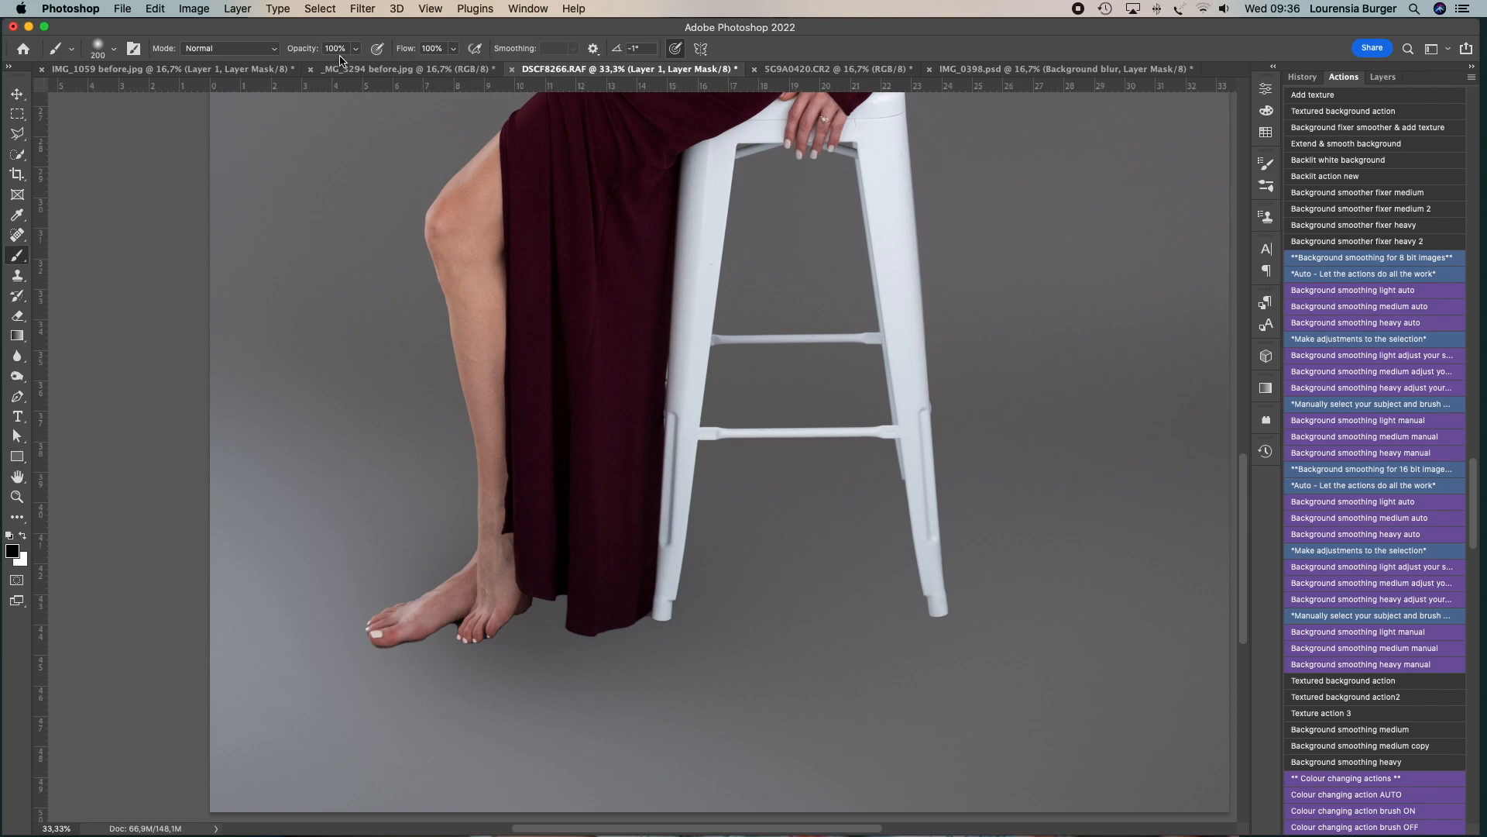
{"action": "key", "text": "["}
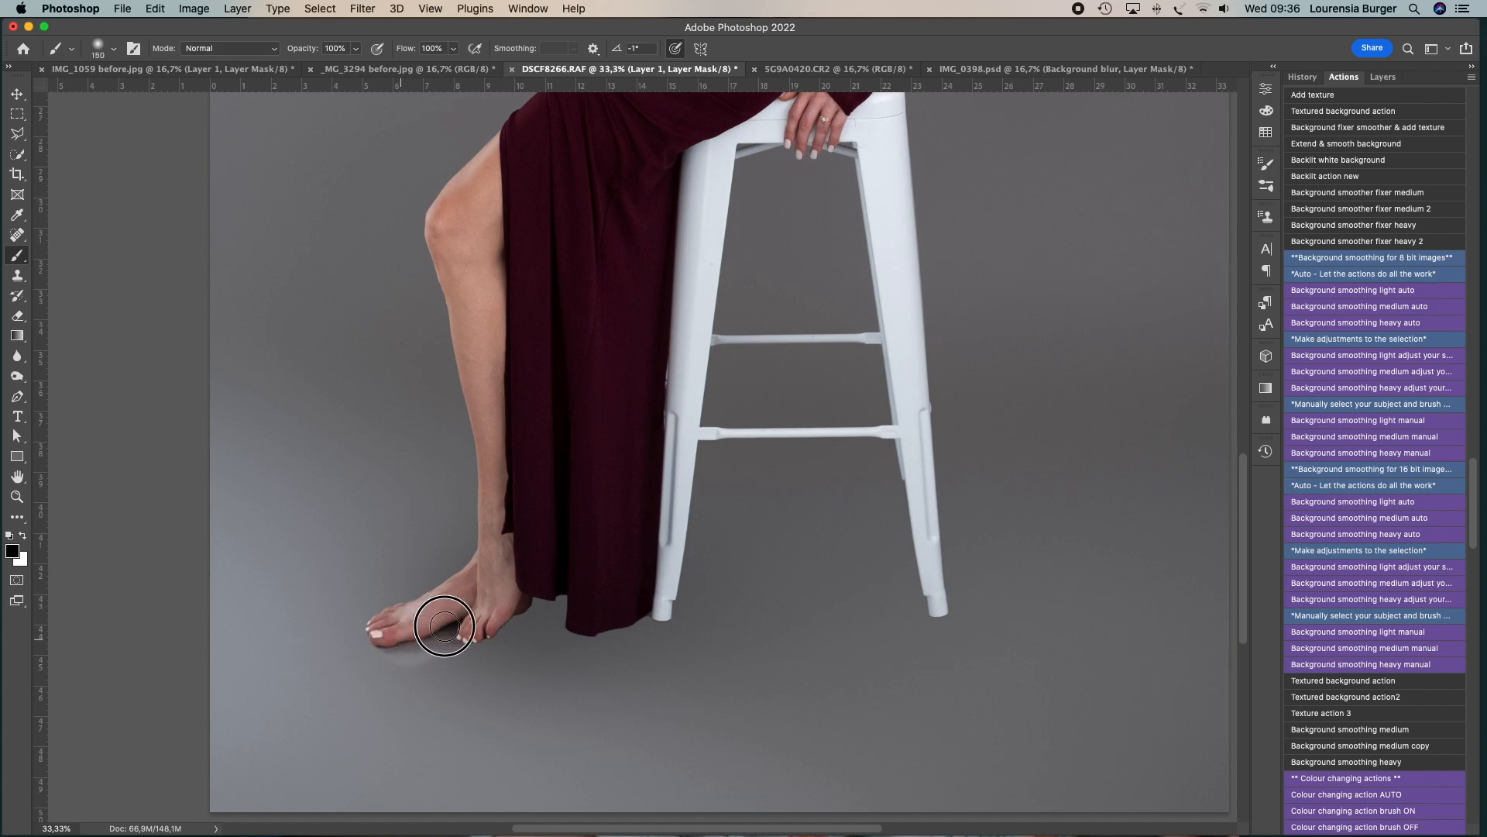
{"action": "mouse_move", "coordinate": [511, 603]}
{"action": "left_mouse_down"}
{"action": "mouse_move", "coordinate": [502, 616]}
{"action": "mouse_move", "coordinate": [540, 617]}
{"action": "left_mouse_up"}
{"action": "key", "text": "]"}
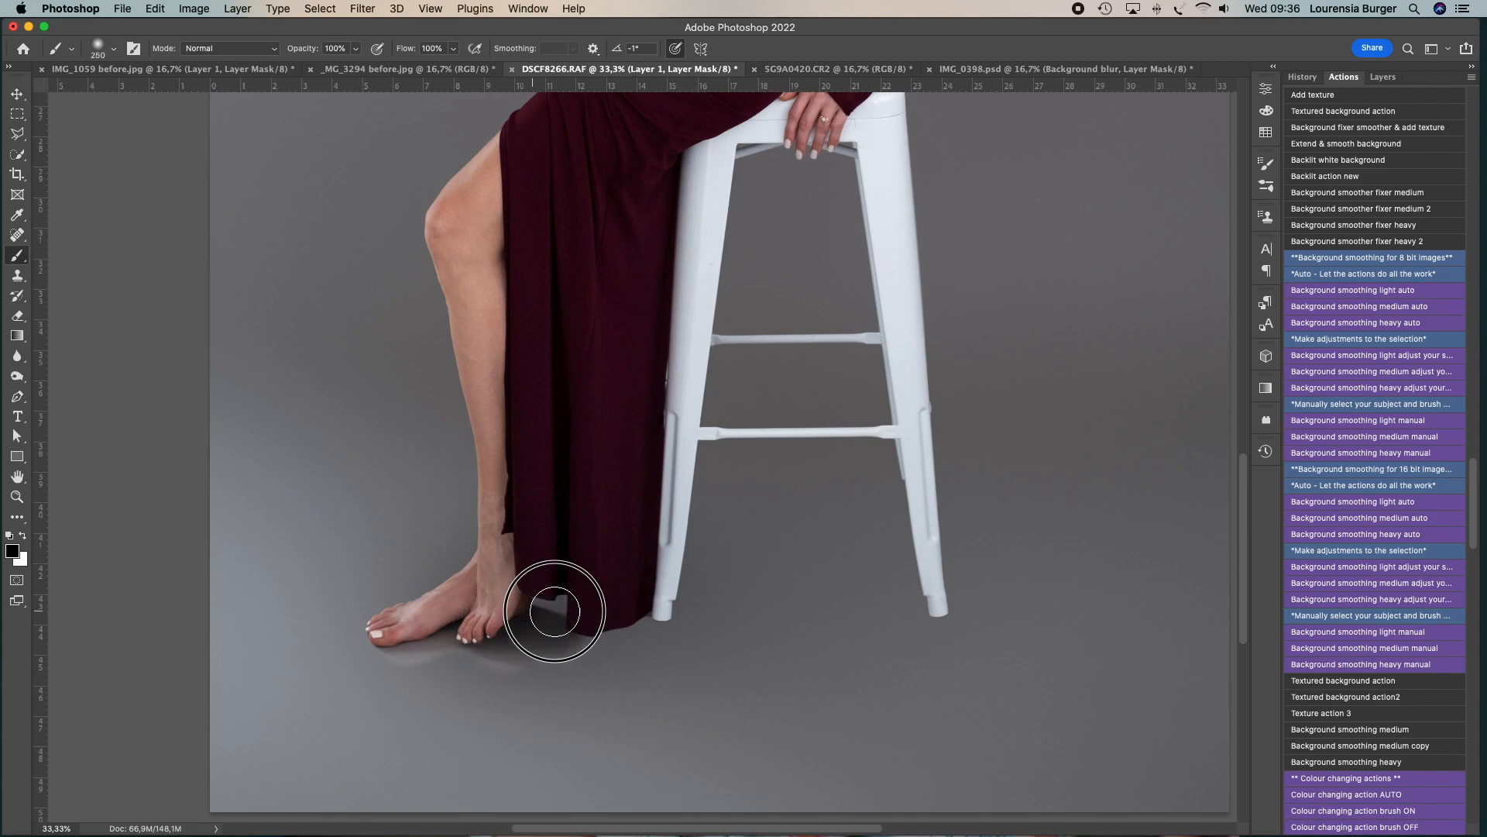
{"action": "left_click_drag", "start_coordinate": [638, 608], "coordinate": [660, 616]}
{"action": "key", "text": "["}
{"action": "left_click_drag", "start_coordinate": [955, 591], "coordinate": [947, 629]}
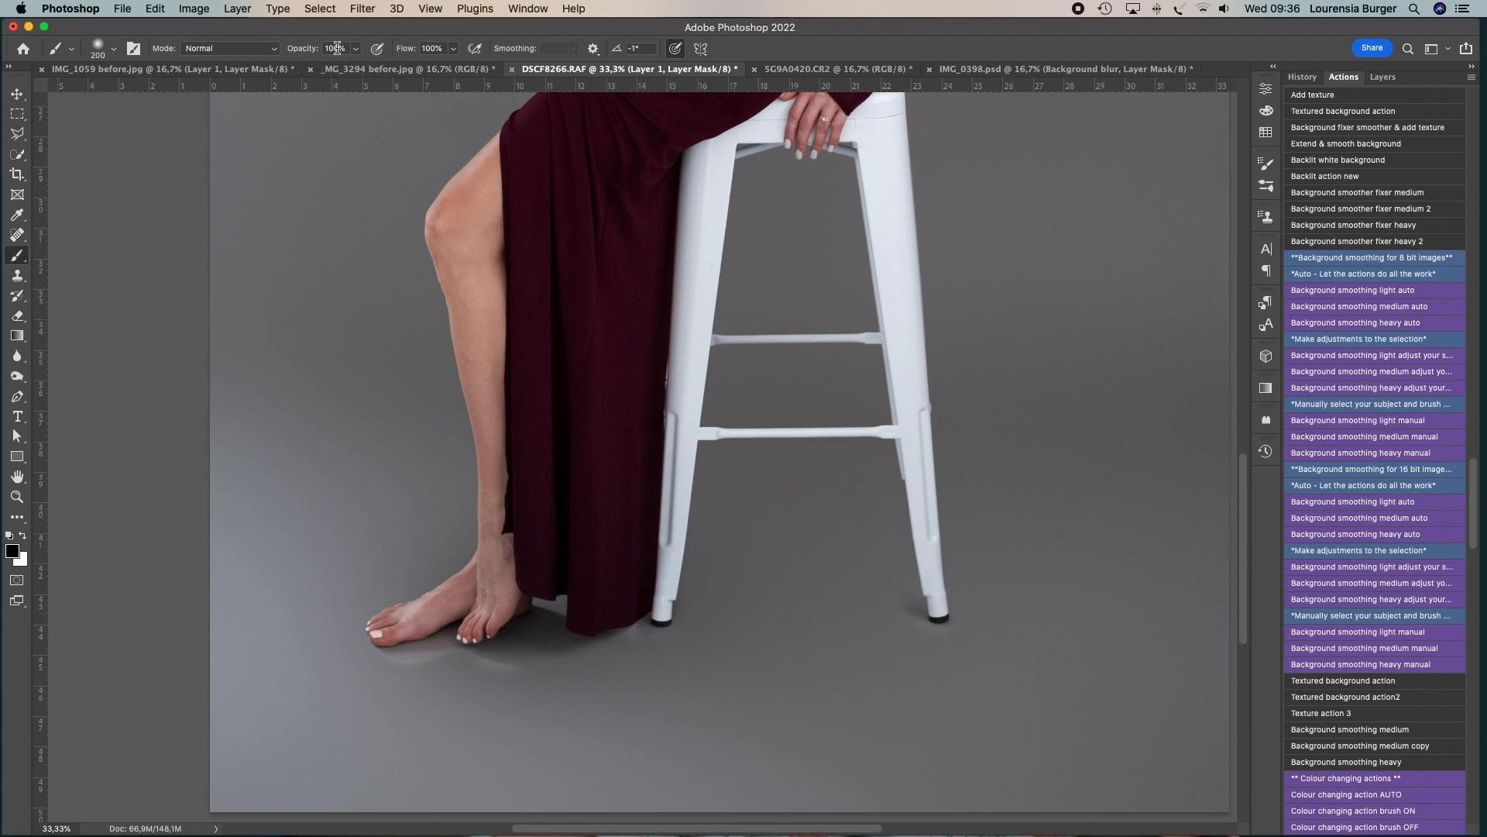
- Paint black on the mask at 20% opacity with a 500 px brush to bring back floor shadows around the feet and stool legs
{"action": "key", "text": "2"}
{"action": "key", "text": "bracketright"}
{"action": "key", "text": "bracketright"}
{"action": "key", "text": "bracketright"}
{"action": "key", "text": "bracketright"}
{"action": "key", "text": "bracketright"}
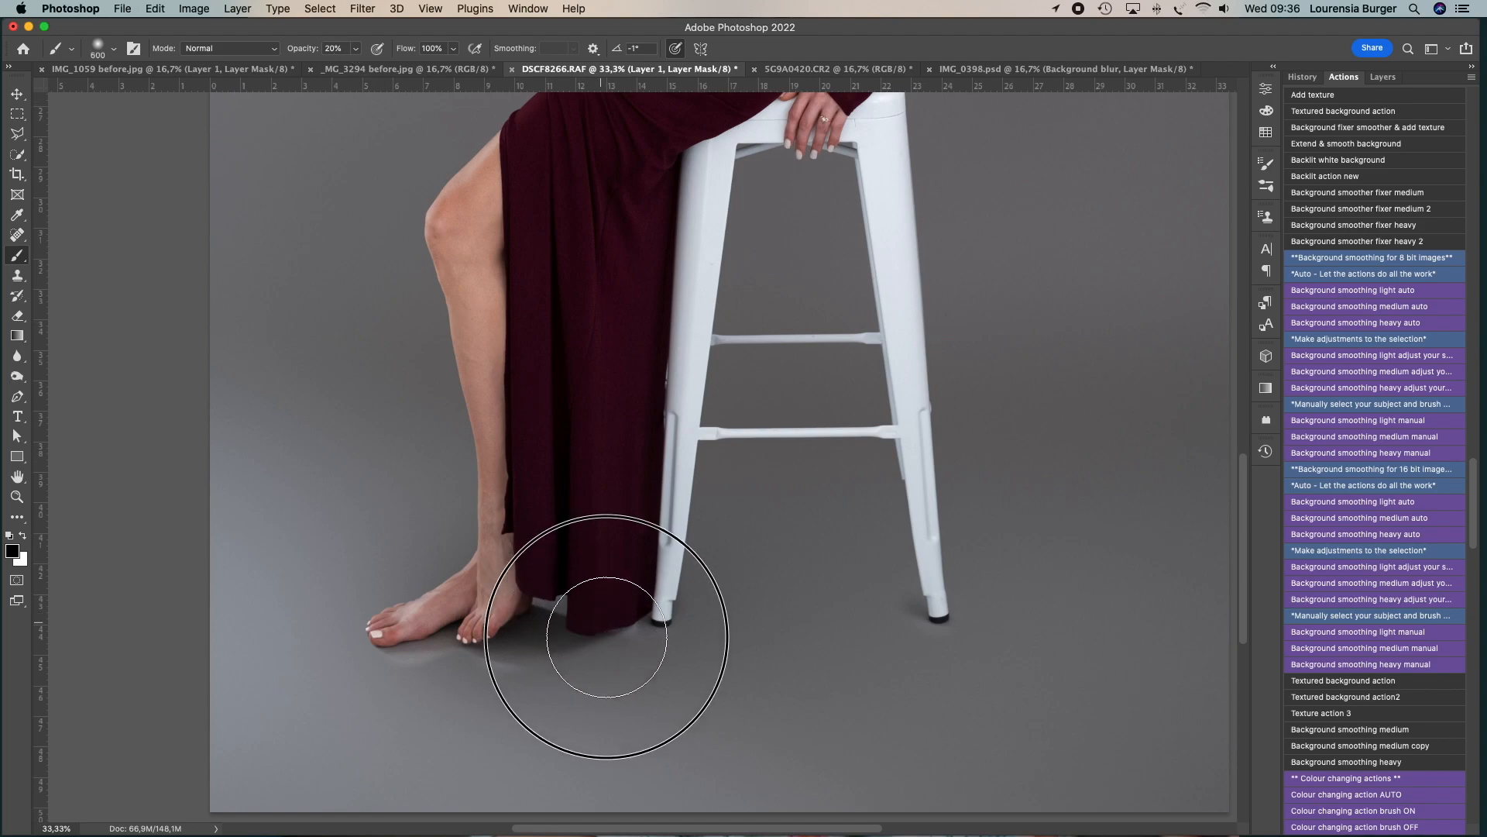
{"action": "key", "text": "bracketleft"}
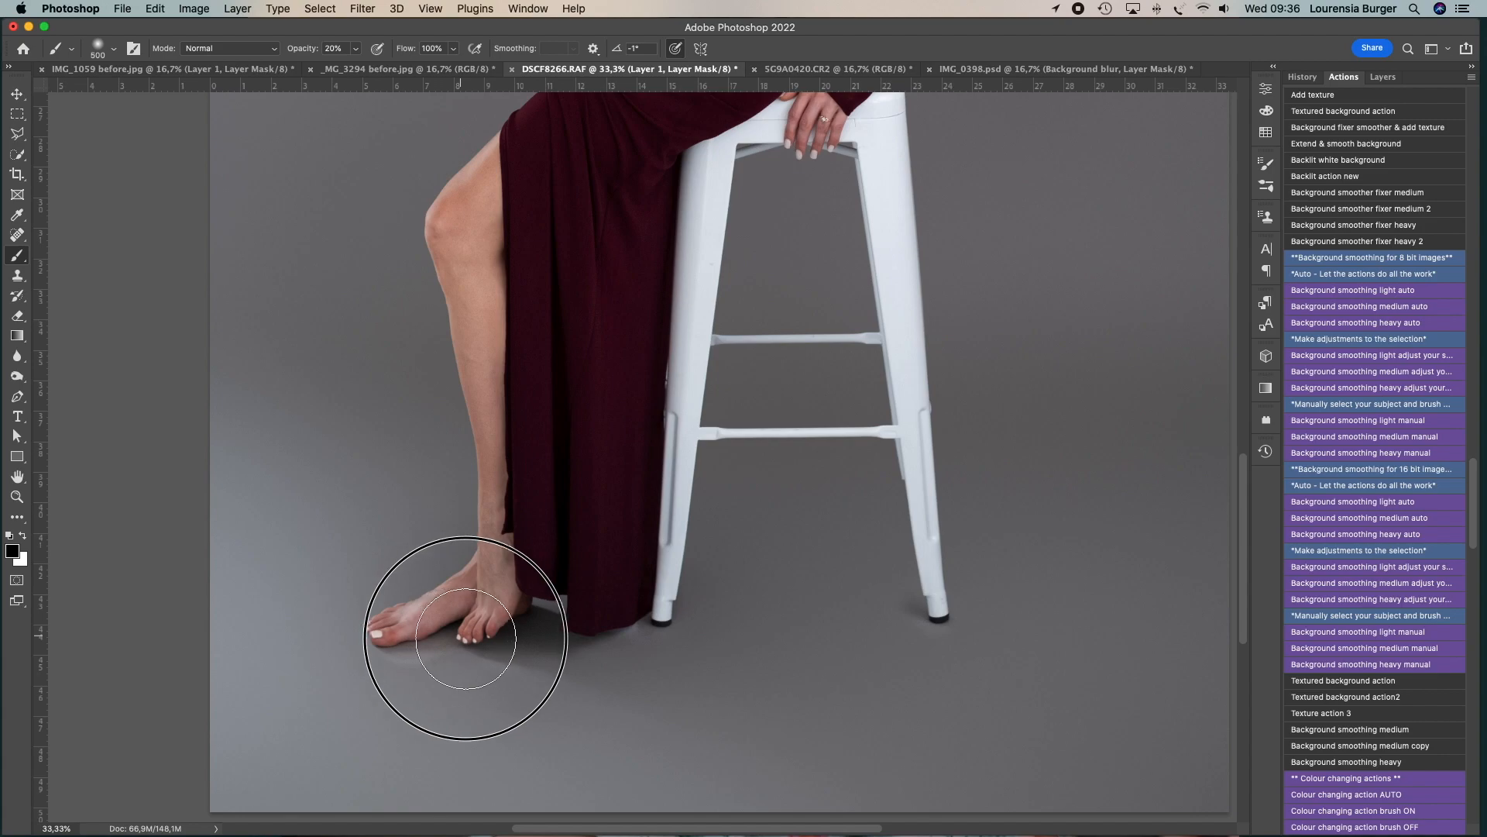
{"action": "mouse_move", "coordinate": [680, 590]}
{"action": "left_mouse_down"}
{"action": "mouse_move", "coordinate": [628, 626]}
{"action": "mouse_move", "coordinate": [776, 598]}
{"action": "mouse_move", "coordinate": [746, 577]}
{"action": "left_mouse_up"}
{"action": "mouse_move", "coordinate": [926, 612]}
{"action": "left_mouse_down"}
{"action": "mouse_move", "coordinate": [960, 595]}
{"action": "mouse_move", "coordinate": [962, 610]}
{"action": "mouse_move", "coordinate": [746, 604]}
{"action": "mouse_move", "coordinate": [644, 624]}
{"action": "mouse_move", "coordinate": [707, 654]}
{"action": "mouse_move", "coordinate": [641, 625]}
{"action": "mouse_move", "coordinate": [747, 644]}
{"action": "left_mouse_up"}
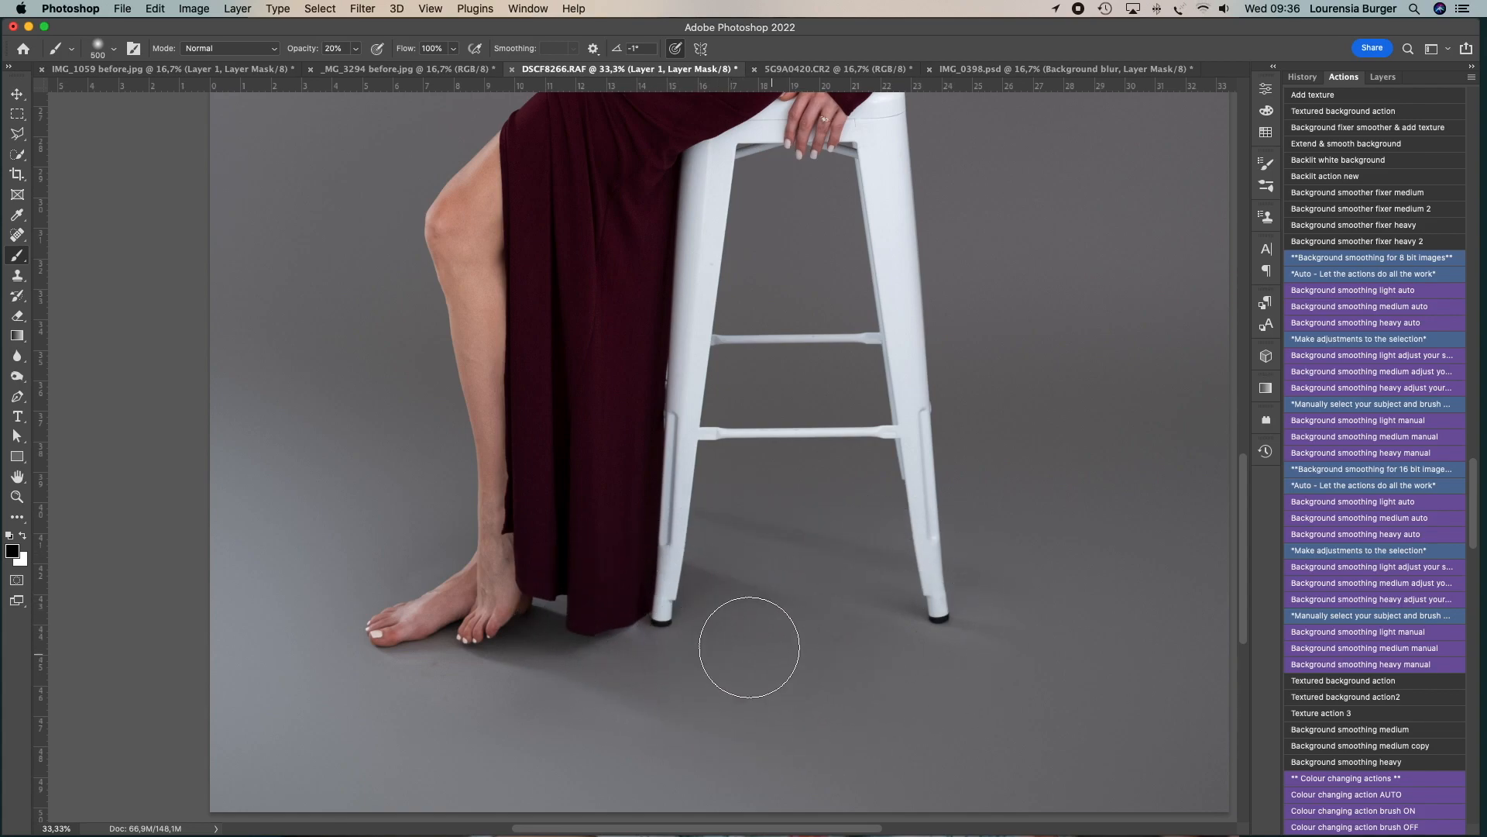
{"action": "mouse_move", "coordinate": [659, 574]}
{"action": "left_mouse_down"}
{"action": "mouse_move", "coordinate": [916, 584]}
{"action": "mouse_move", "coordinate": [979, 624]}
{"action": "left_mouse_up"}
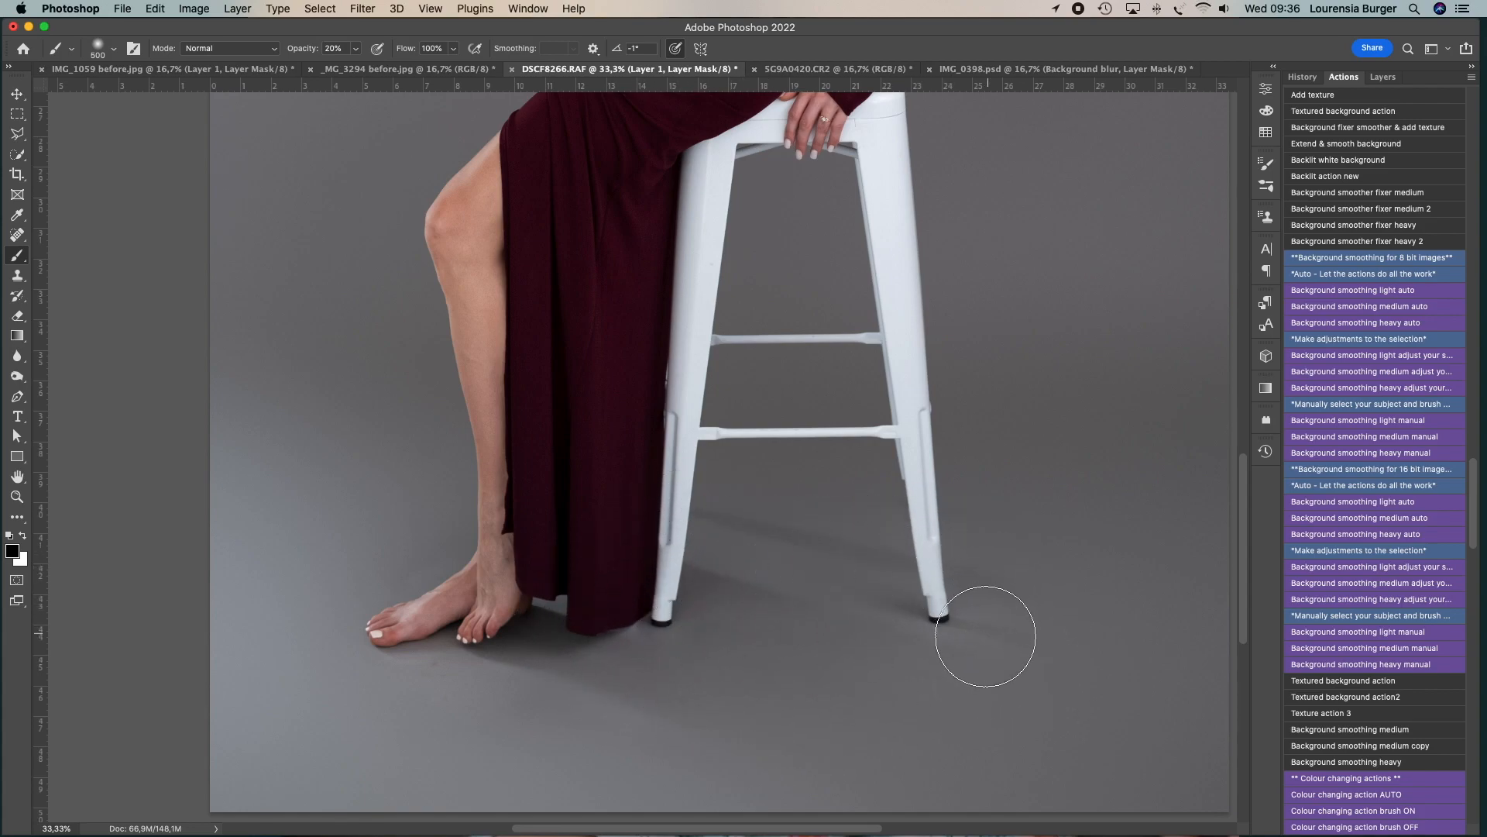
- Paint white on the mask at 20% opacity with a 250 px brush over the floor below the feet and dress
{"action": "left_click", "coordinate": [24, 535]}
{"action": "scroll", "coordinate": [659, 708], "scroll_direction": "down", "scroll_amount": 3}
{"action": "key", "text": "bracketleft"}
{"action": "key", "text": "bracketleft"}
{"action": "key", "text": "bracketleft"}
{"action": "mouse_move", "coordinate": [372, 617]}
{"action": "left_mouse_down"}
{"action": "mouse_move", "coordinate": [393, 590]}
{"action": "mouse_move", "coordinate": [490, 606]}
{"action": "mouse_move", "coordinate": [356, 585]}
{"action": "mouse_move", "coordinate": [451, 587]}
{"action": "mouse_move", "coordinate": [657, 655]}
{"action": "mouse_move", "coordinate": [519, 593]}
{"action": "mouse_move", "coordinate": [370, 571]}
{"action": "mouse_move", "coordinate": [685, 638]}
{"action": "left_mouse_up"}
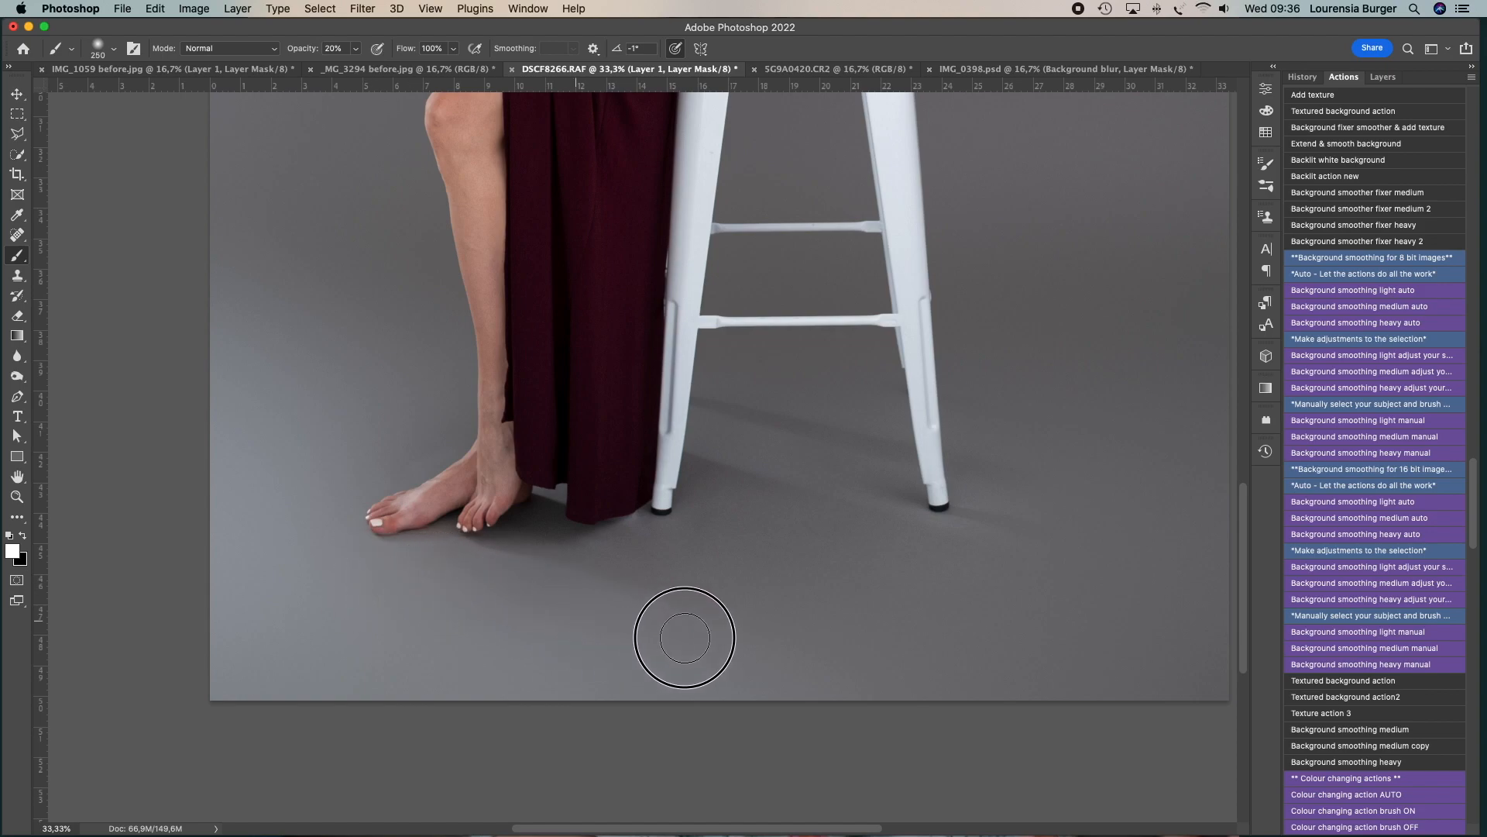
- Paint black on the mask along the woman's hair edges and shoulder at 100% opacity with a 90 px brush
{"action": "scroll", "coordinate": [791, 597], "scroll_direction": "up", "scroll_amount": 10}
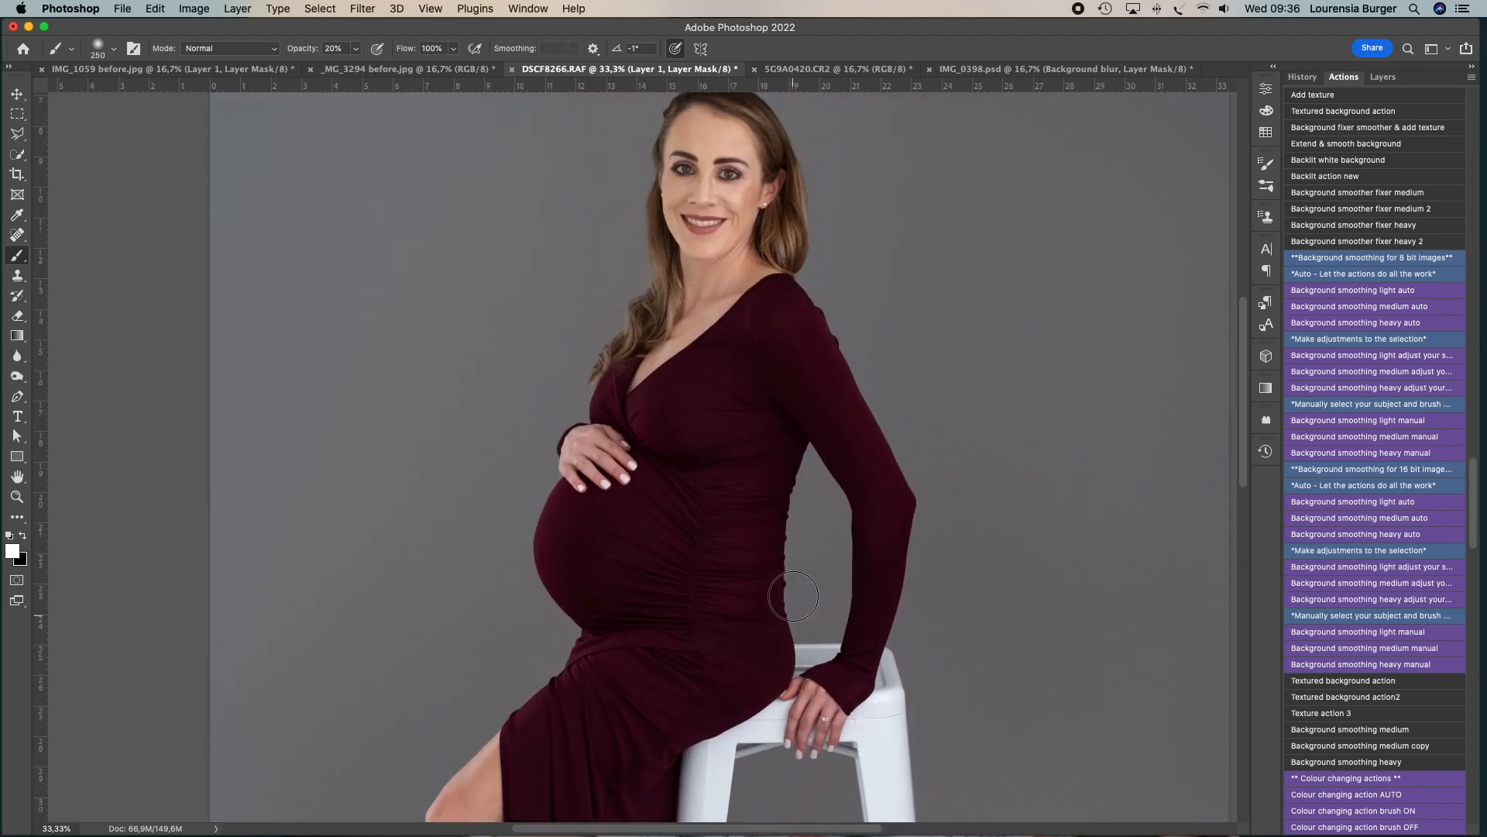
{"action": "scroll", "coordinate": [773, 288], "scroll_direction": "up", "scroll_amount": 2}
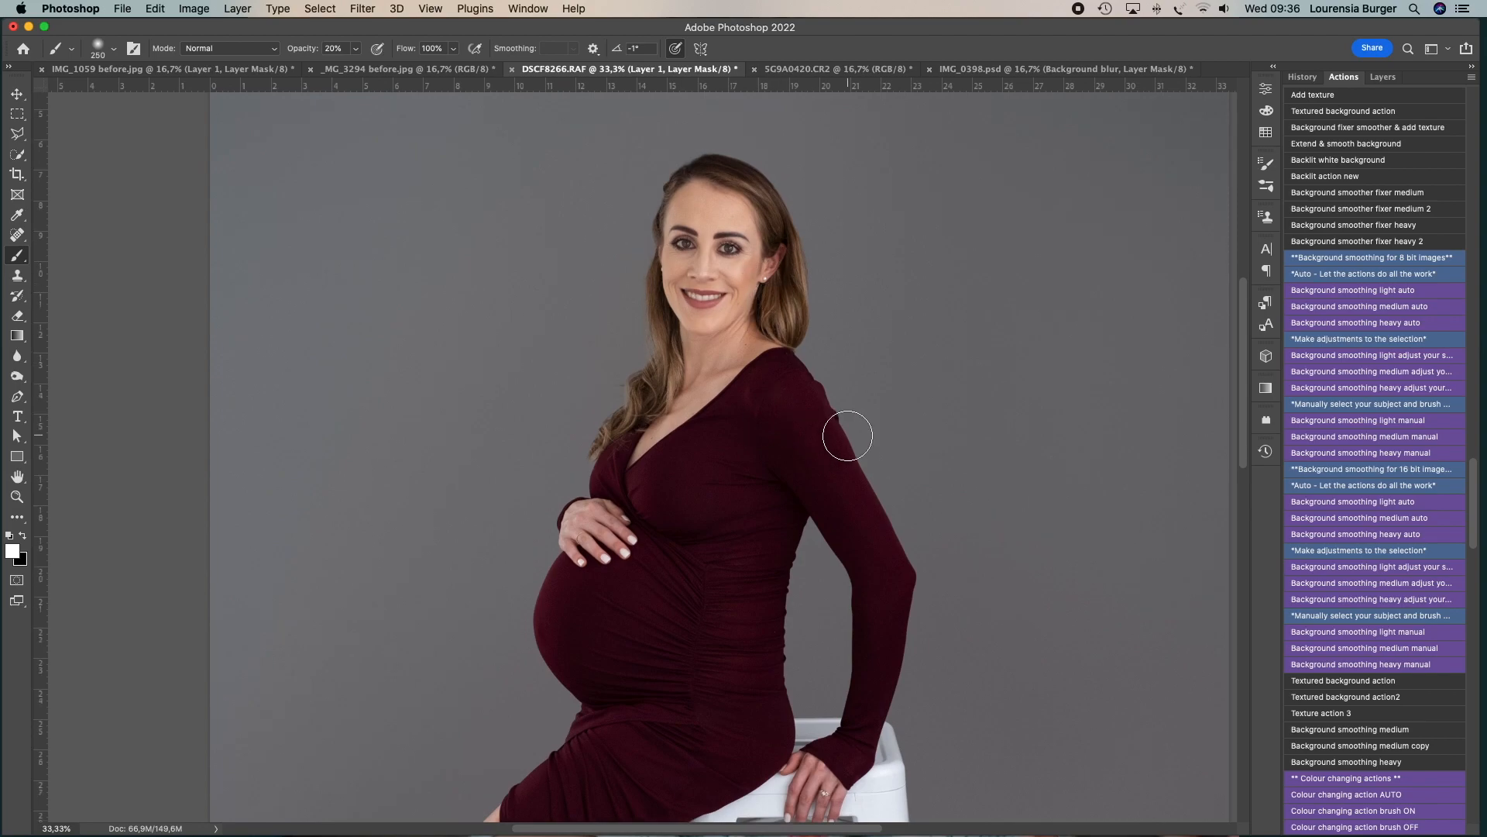
{"action": "key", "text": "z"}
{"action": "left_click", "coordinate": [772, 273]}
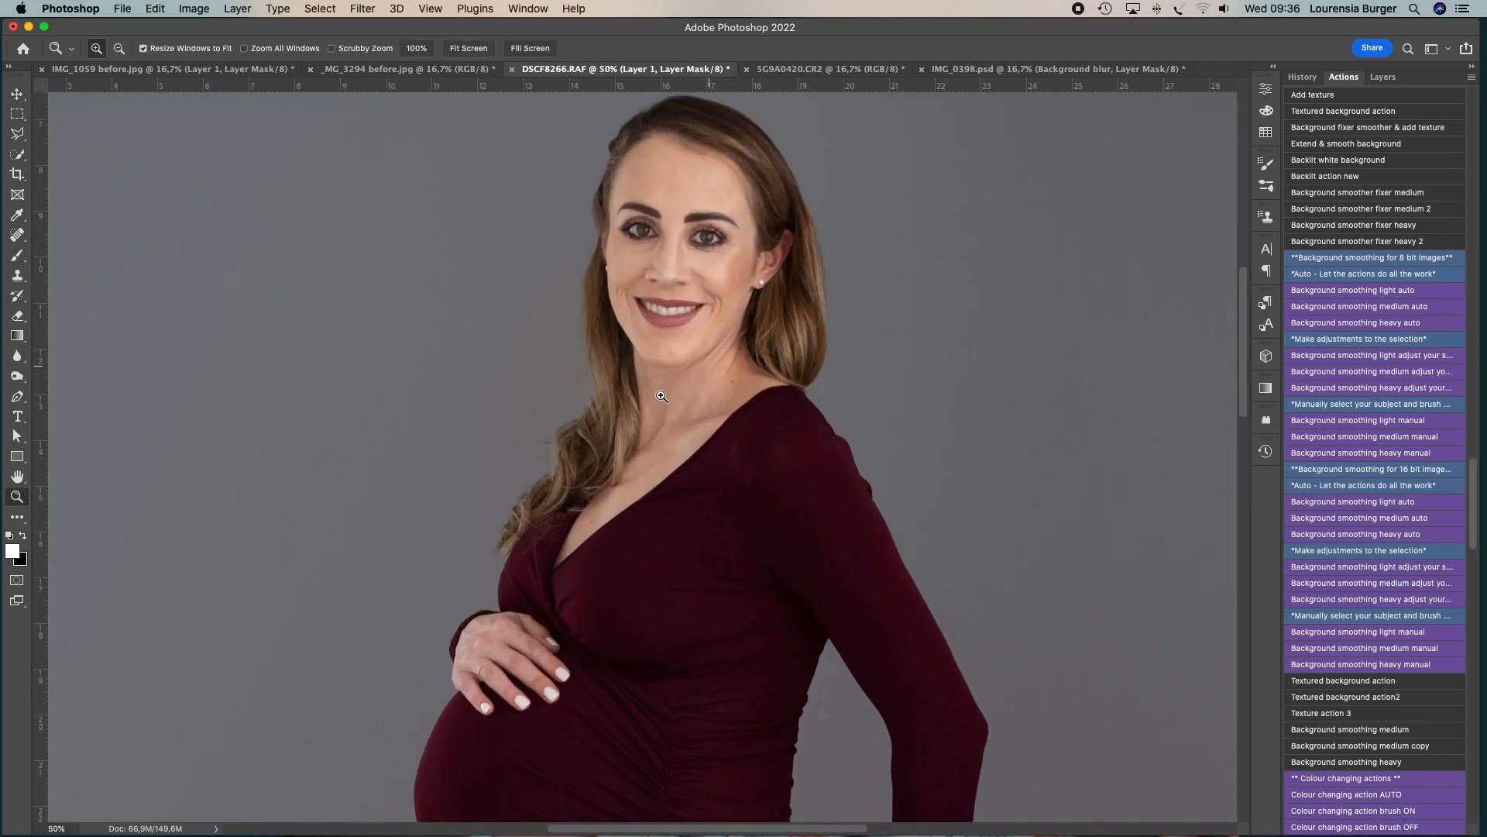
{"action": "left_click", "coordinate": [682, 319]}
{"action": "scroll", "coordinate": [680, 318], "scroll_direction": "up", "scroll_amount": 3}
{"action": "scroll", "coordinate": [680, 318], "scroll_direction": "left", "scroll_amount": 2}
{"action": "key", "text": "b"}
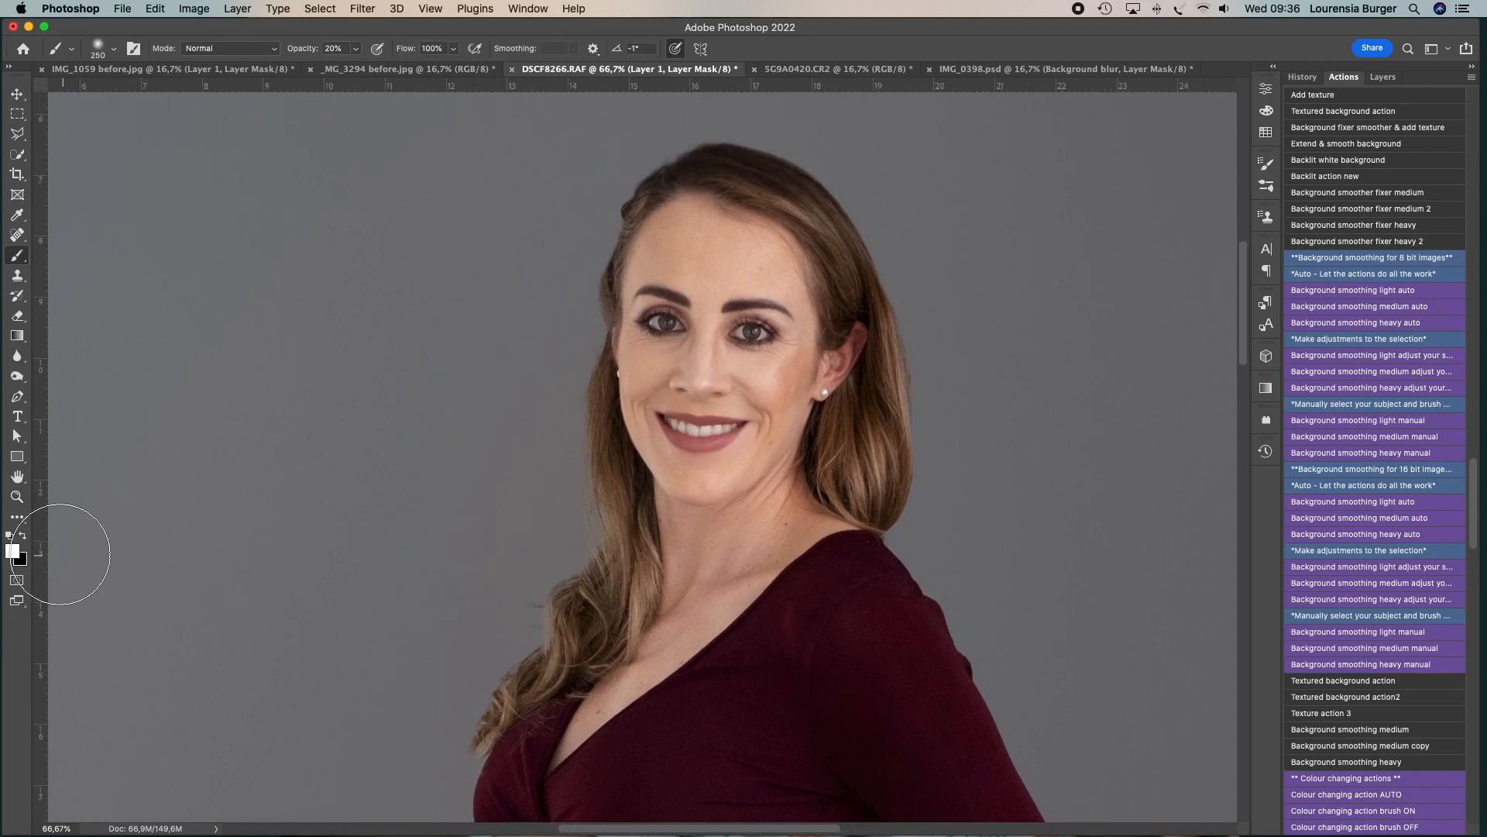
{"action": "left_click", "coordinate": [356, 48]}
{"action": "left_click_drag", "start_coordinate": [357, 70], "coordinate": [434, 70]}
{"action": "key", "text": "bracketleft"}
{"action": "key", "text": "bracketleft"}
{"action": "key", "text": "bracketleft"}
{"action": "key", "text": "bracketleft"}
{"action": "mouse_move", "coordinate": [616, 580]}
{"action": "left_mouse_down"}
{"action": "mouse_move", "coordinate": [626, 465]}
{"action": "mouse_move", "coordinate": [622, 508]}
{"action": "mouse_move", "coordinate": [612, 420]}
{"action": "mouse_move", "coordinate": [642, 258]}
{"action": "mouse_move", "coordinate": [658, 203]}
{"action": "mouse_move", "coordinate": [714, 174]}
{"action": "mouse_move", "coordinate": [801, 204]}
{"action": "mouse_move", "coordinate": [839, 249]}
{"action": "mouse_move", "coordinate": [884, 421]}
{"action": "mouse_move", "coordinate": [870, 517]}
{"action": "left_mouse_up"}
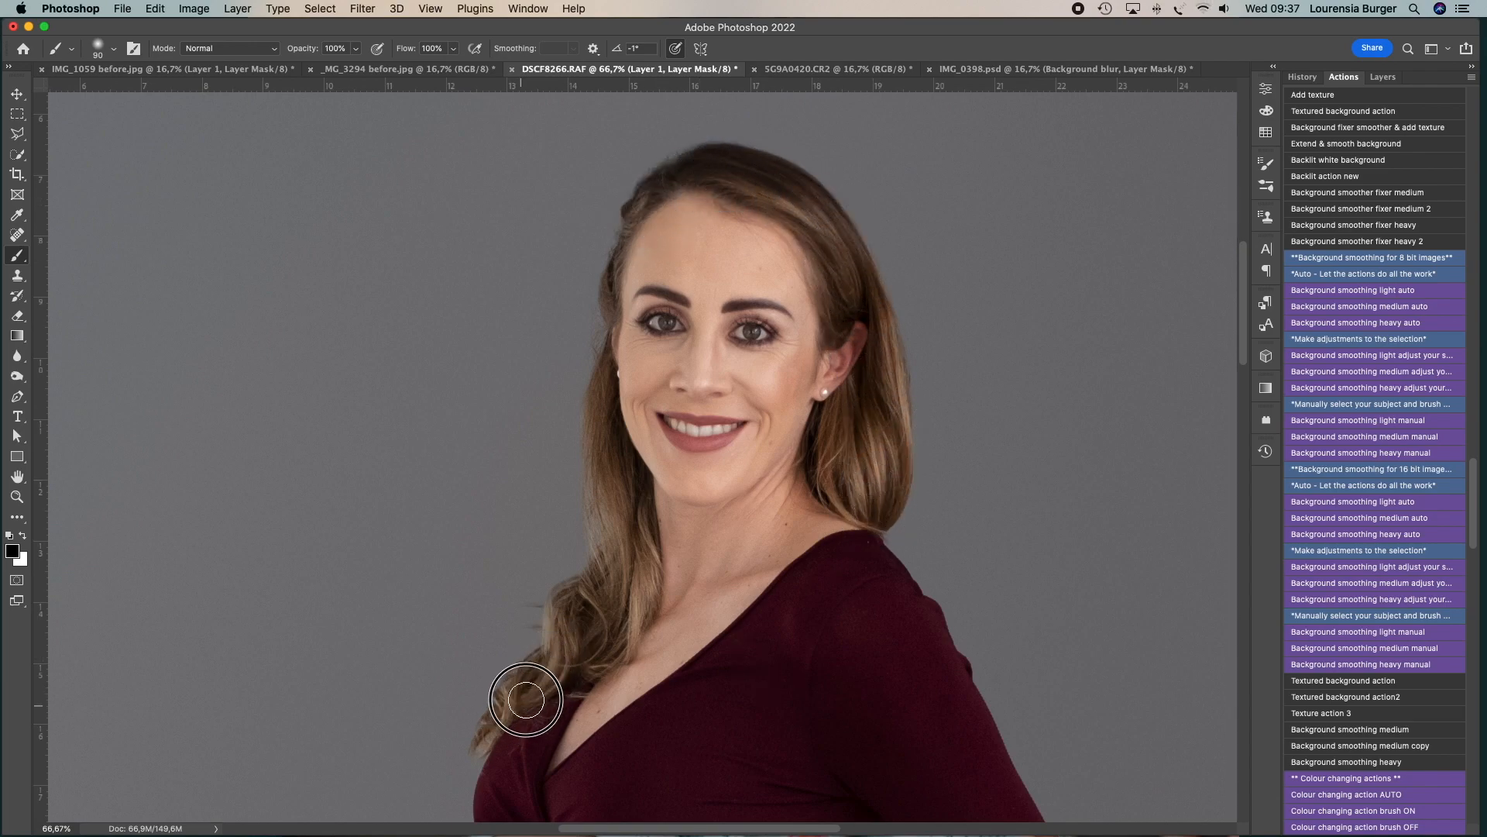
{"action": "scroll", "coordinate": [676, 690], "scroll_direction": "down", "scroll_amount": 5}
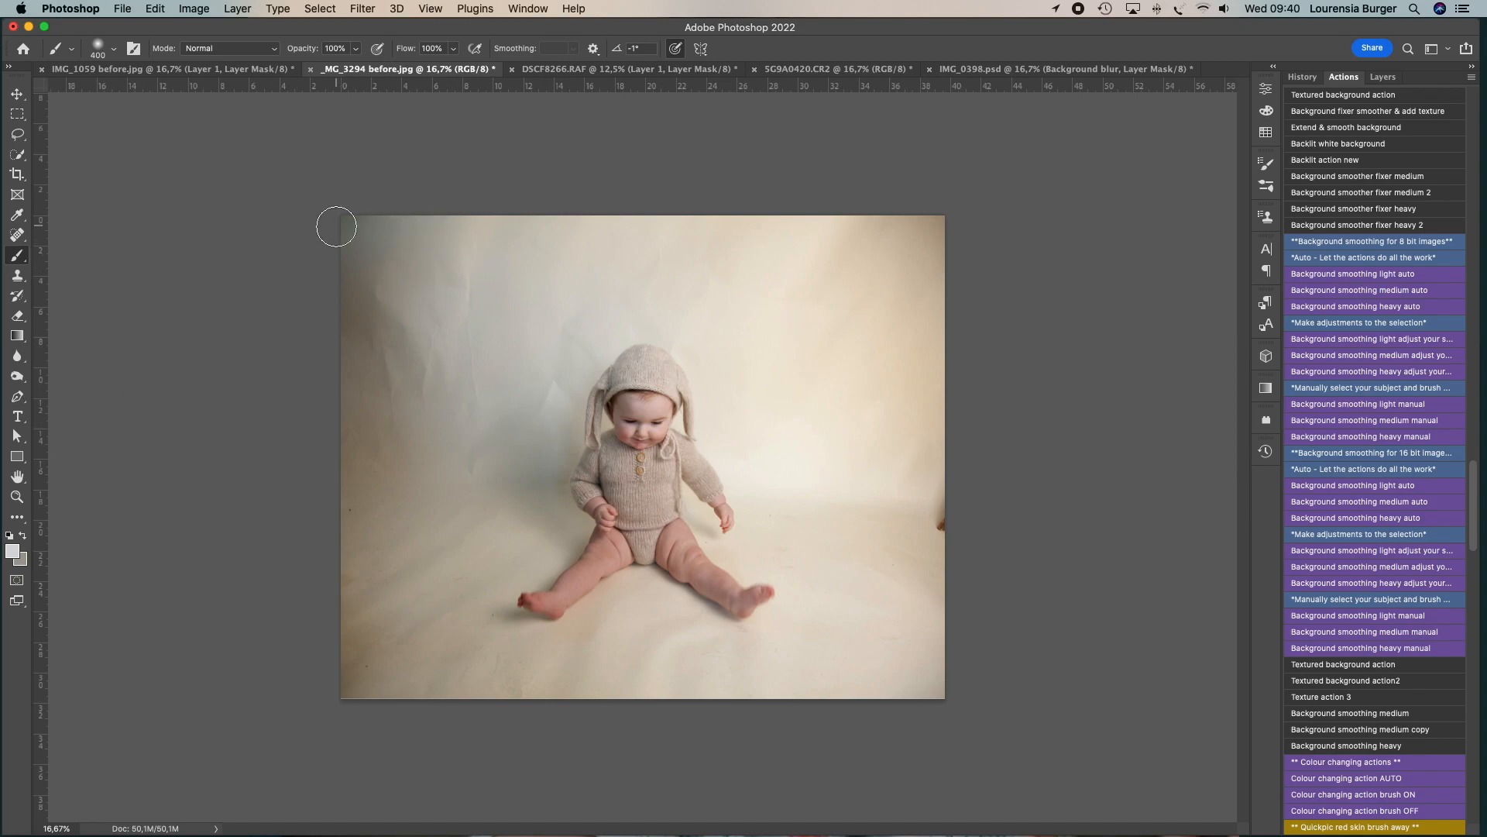
- Add a new empty layer above the Background in _MG_3294 before.jpg and enlarge the brush to 800 px
{"action": "left_click", "coordinate": [1376, 77]}
{"action": "left_click", "coordinate": [1434, 824]}
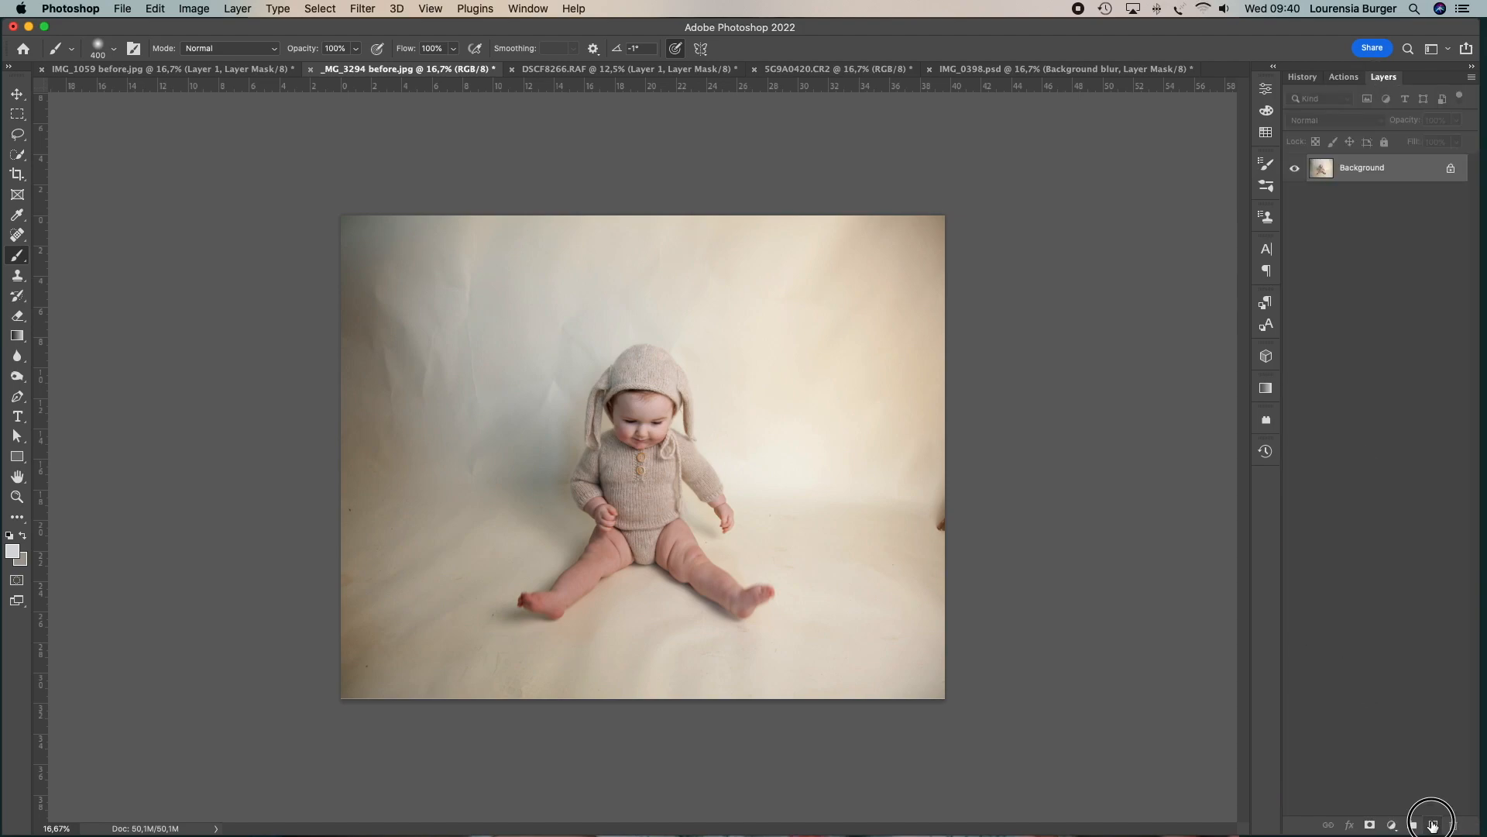
{"action": "key", "text": "bracketright"}
{"action": "key", "text": "bracketright"}
{"action": "key", "text": "bracketright"}
{"action": "key", "text": "bracketright"}
{"action": "key", "text": "bracketright"}
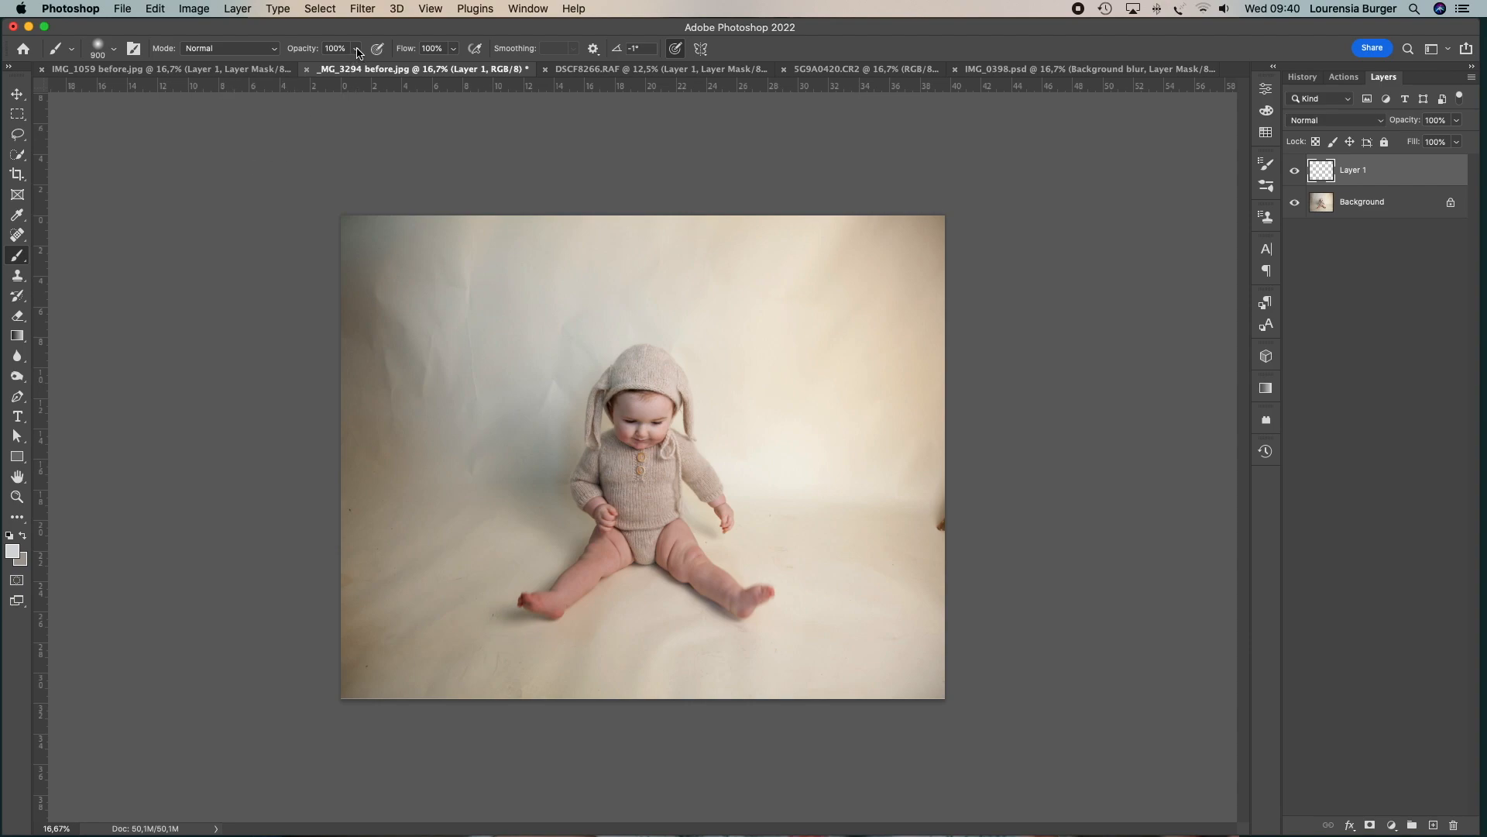
- Paint a sampled backdrop tone over the dark upper-left backdrop at 50% opacity with an 1100 px brush
{"action": "key", "text": "5"}
{"action": "key", "text": "bracketright"}
{"action": "key", "text": "bracketright"}
{"action": "key", "text": "alt"}
{"action": "left_click", "coordinate": [401, 253]}
{"action": "left_click", "coordinate": [366, 338]}
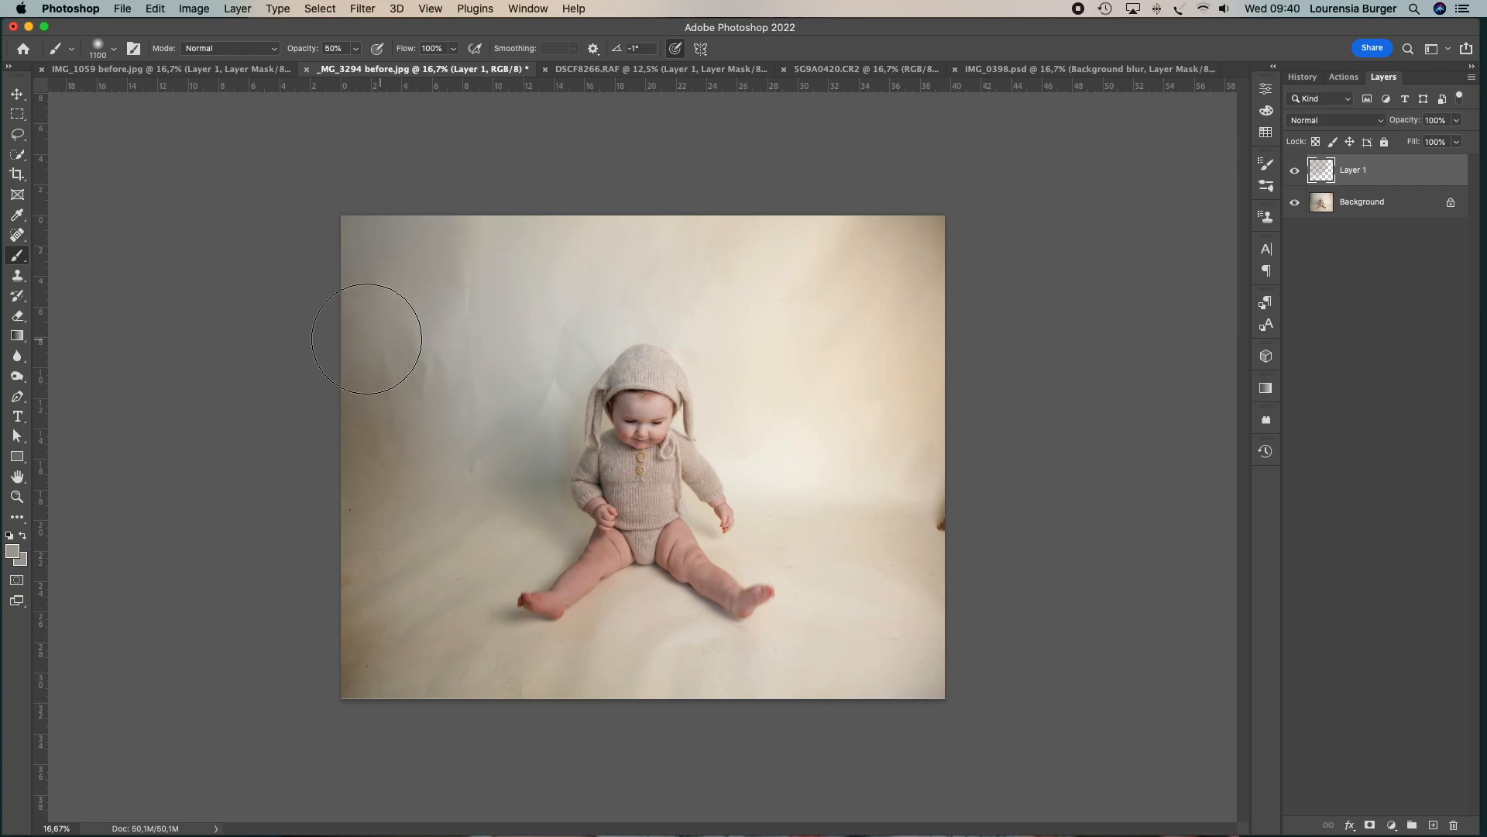
- Paint sampled backdrop tones over the left backdrop beside and above the baby, and undo the last stroke
{"action": "left_click", "coordinate": [421, 385], "text": "alt"}
{"action": "left_click", "coordinate": [360, 398]}
{"action": "left_click", "coordinate": [360, 418], "text": "alt"}
{"action": "left_click", "coordinate": [431, 259], "text": "alt"}
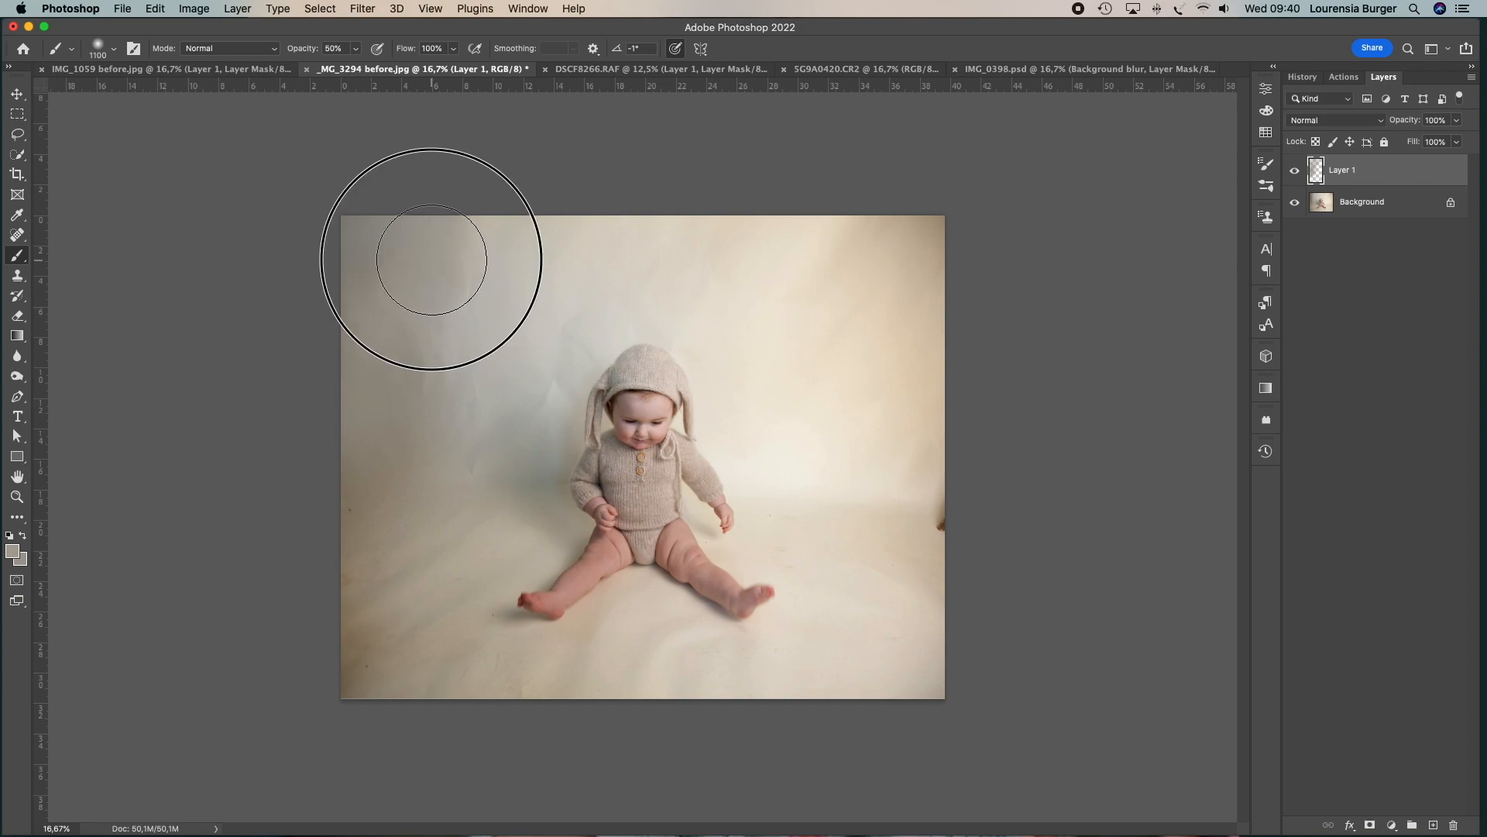
{"action": "left_click", "coordinate": [485, 306], "text": "alt"}
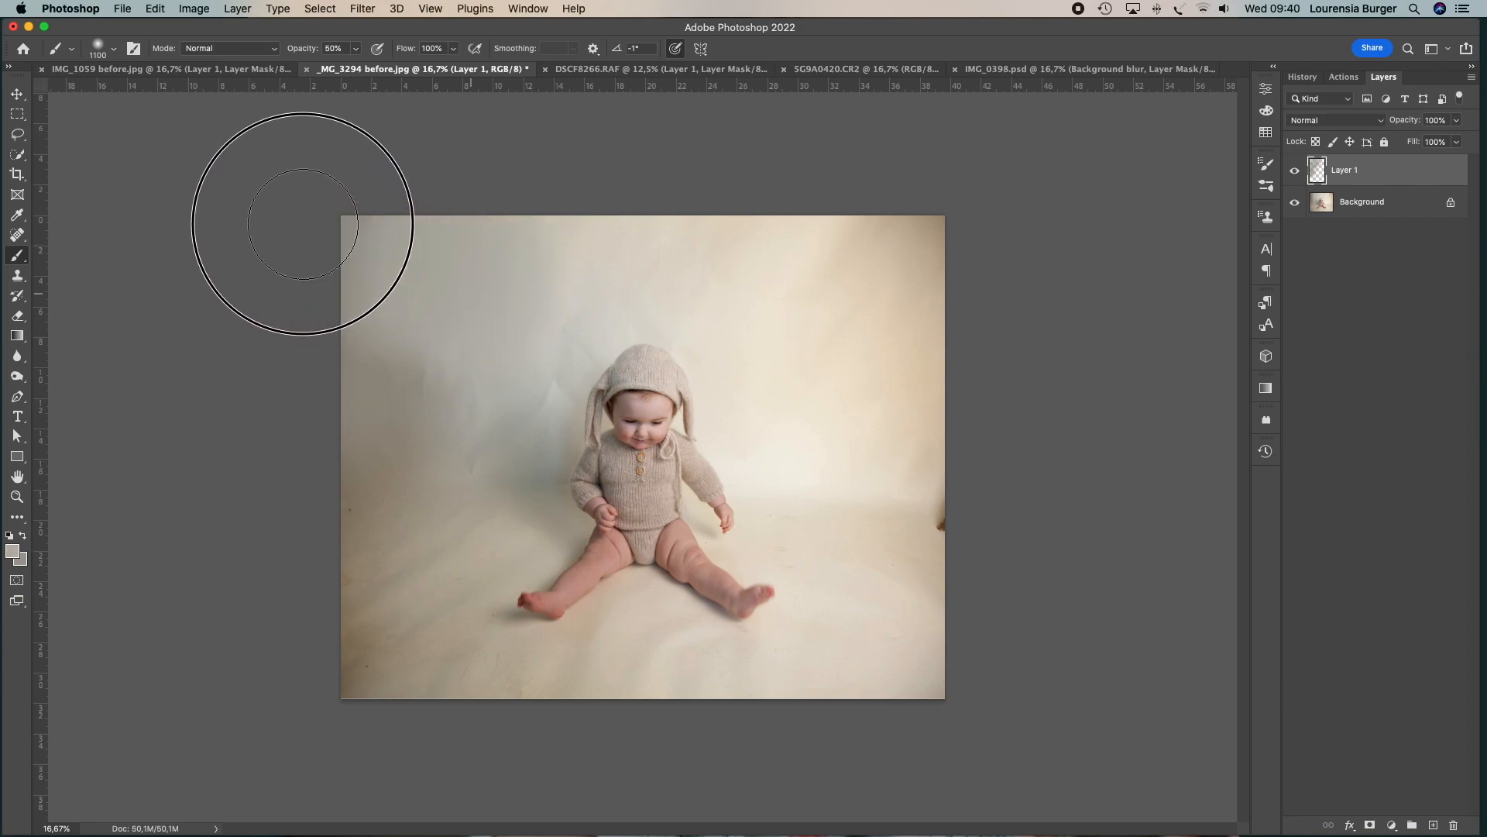
{"action": "key", "text": "super+z"}
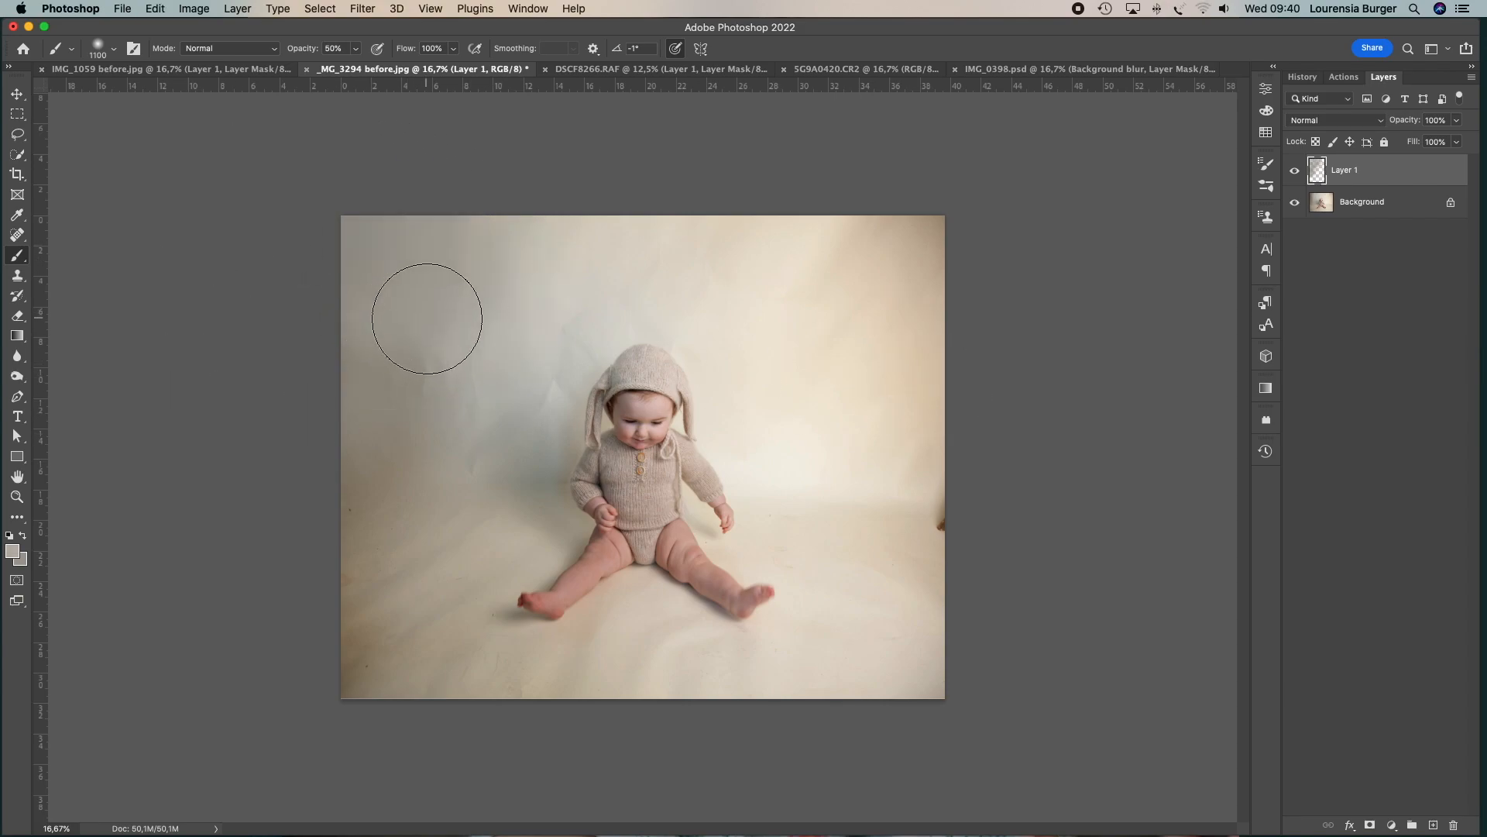
- Blend sampled backdrop tones down the left edge to the lower-left corner of the photo
{"action": "left_click", "coordinate": [391, 257], "text": "alt"}
{"action": "left_click", "coordinate": [363, 390], "text": "alt"}
{"action": "left_click", "coordinate": [343, 667], "text": "alt"}
{"action": "left_click", "coordinate": [377, 556], "text": "alt"}
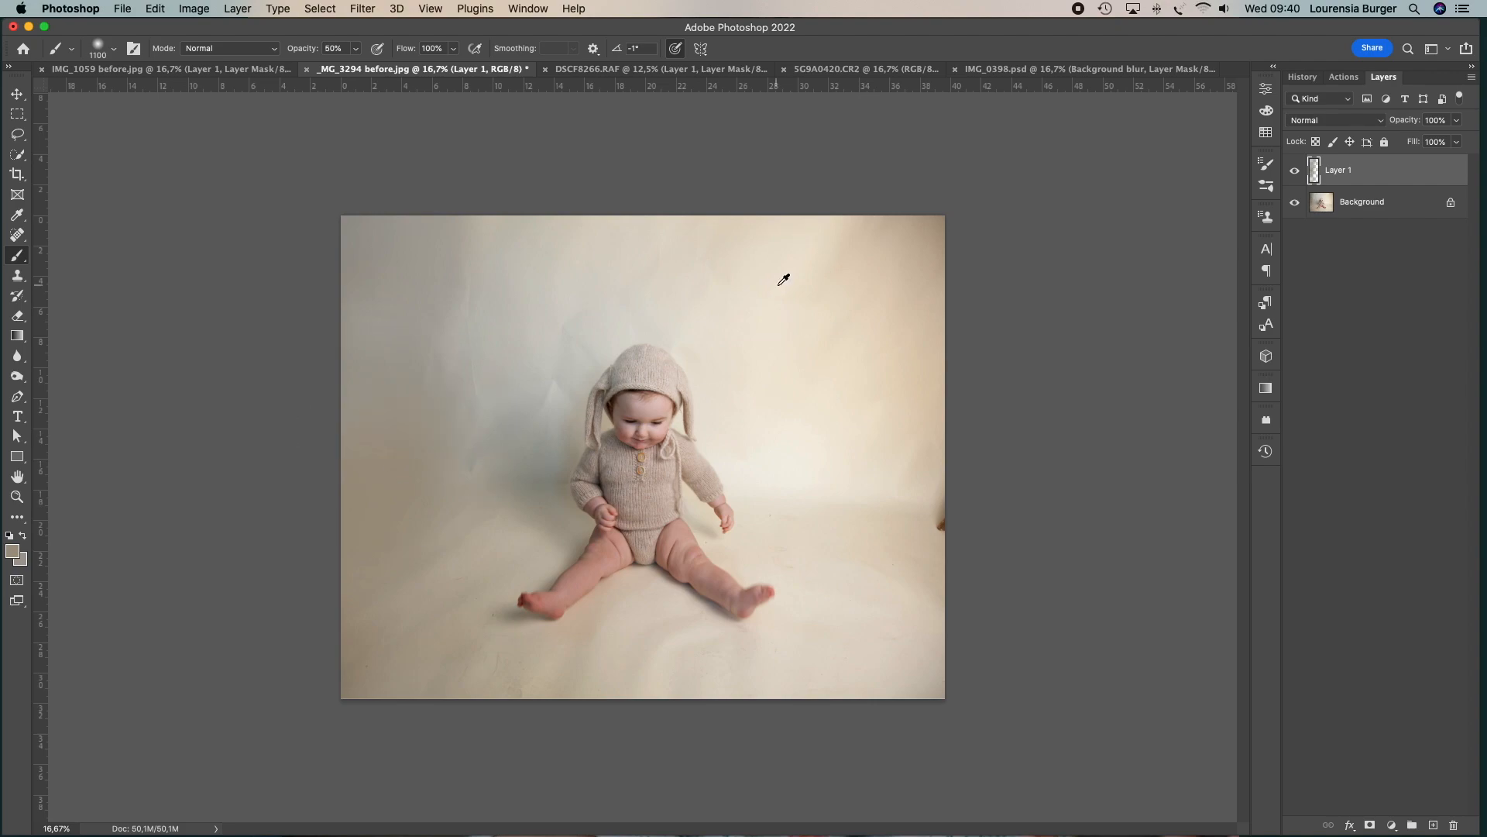
- Cover the dark right edge of the backdrop with sampled cream tones and even out the upper-left corner with a sampled grey tone
{"action": "left_click", "coordinate": [871, 238], "text": "alt"}
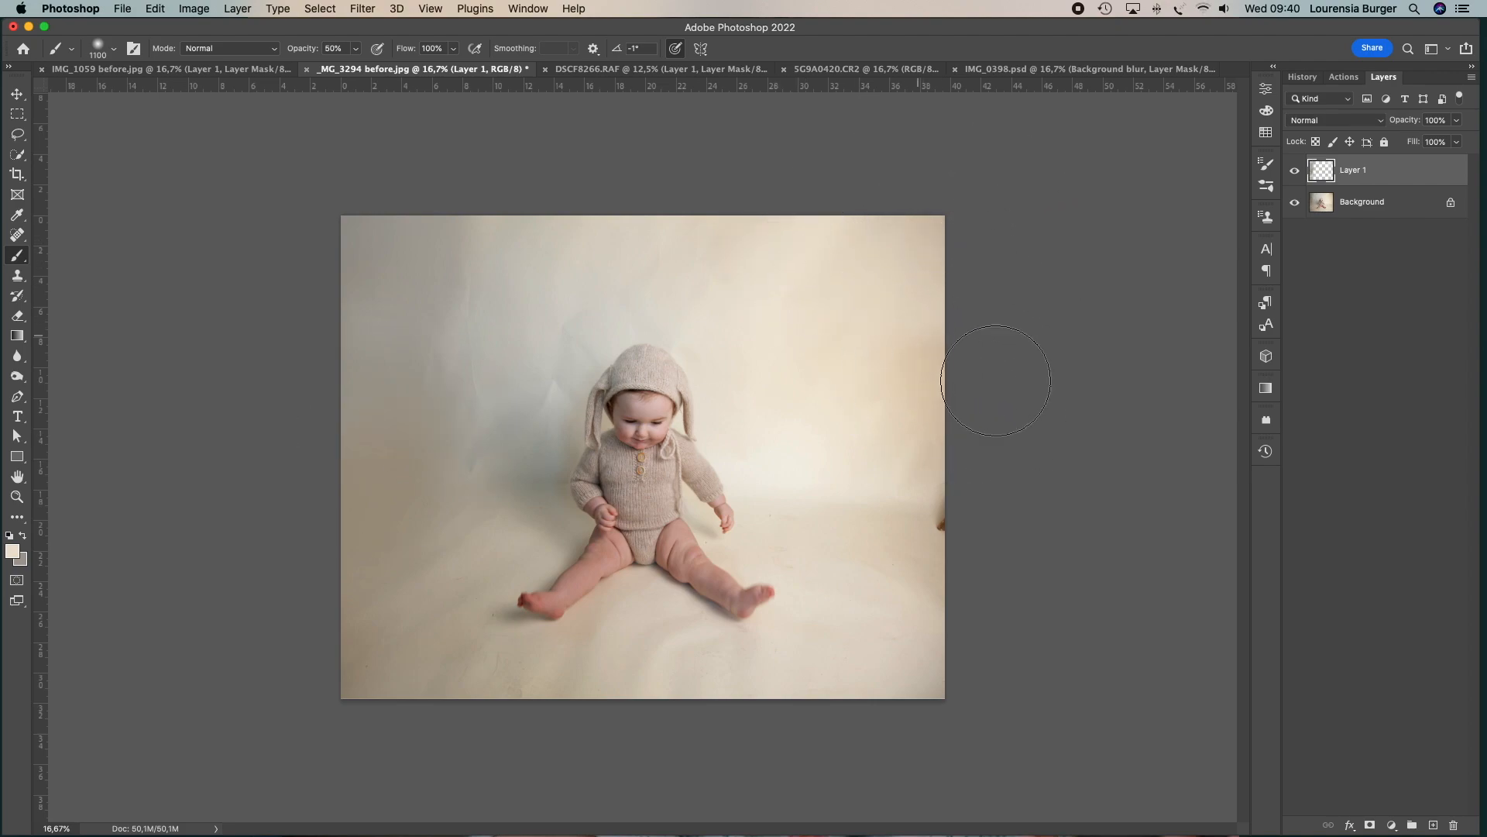
{"action": "left_click_drag", "start_coordinate": [995, 380], "coordinate": [951, 325]}
{"action": "left_click", "coordinate": [953, 519], "text": "alt"}
{"action": "mouse_move", "coordinate": [964, 538]}
{"action": "left_mouse_down"}
{"action": "mouse_move", "coordinate": [896, 504]}
{"action": "mouse_move", "coordinate": [952, 584]}
{"action": "mouse_move", "coordinate": [925, 674]}
{"action": "left_mouse_up"}
{"action": "left_click", "coordinate": [873, 256], "text": "alt"}
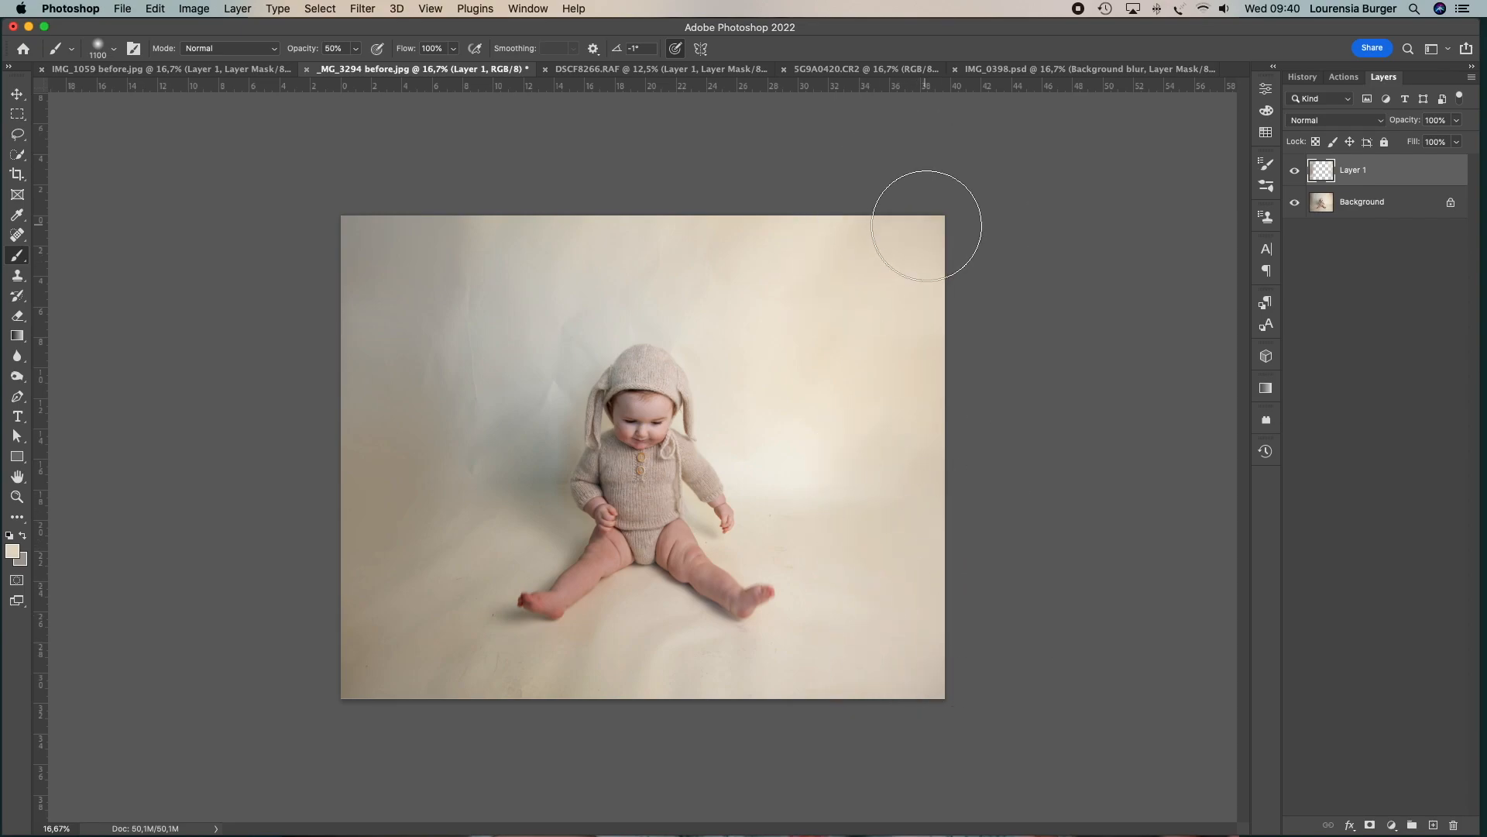
{"action": "left_click", "coordinate": [506, 242], "text": "alt"}
{"action": "left_click_drag", "start_coordinate": [507, 242], "coordinate": [359, 239]}
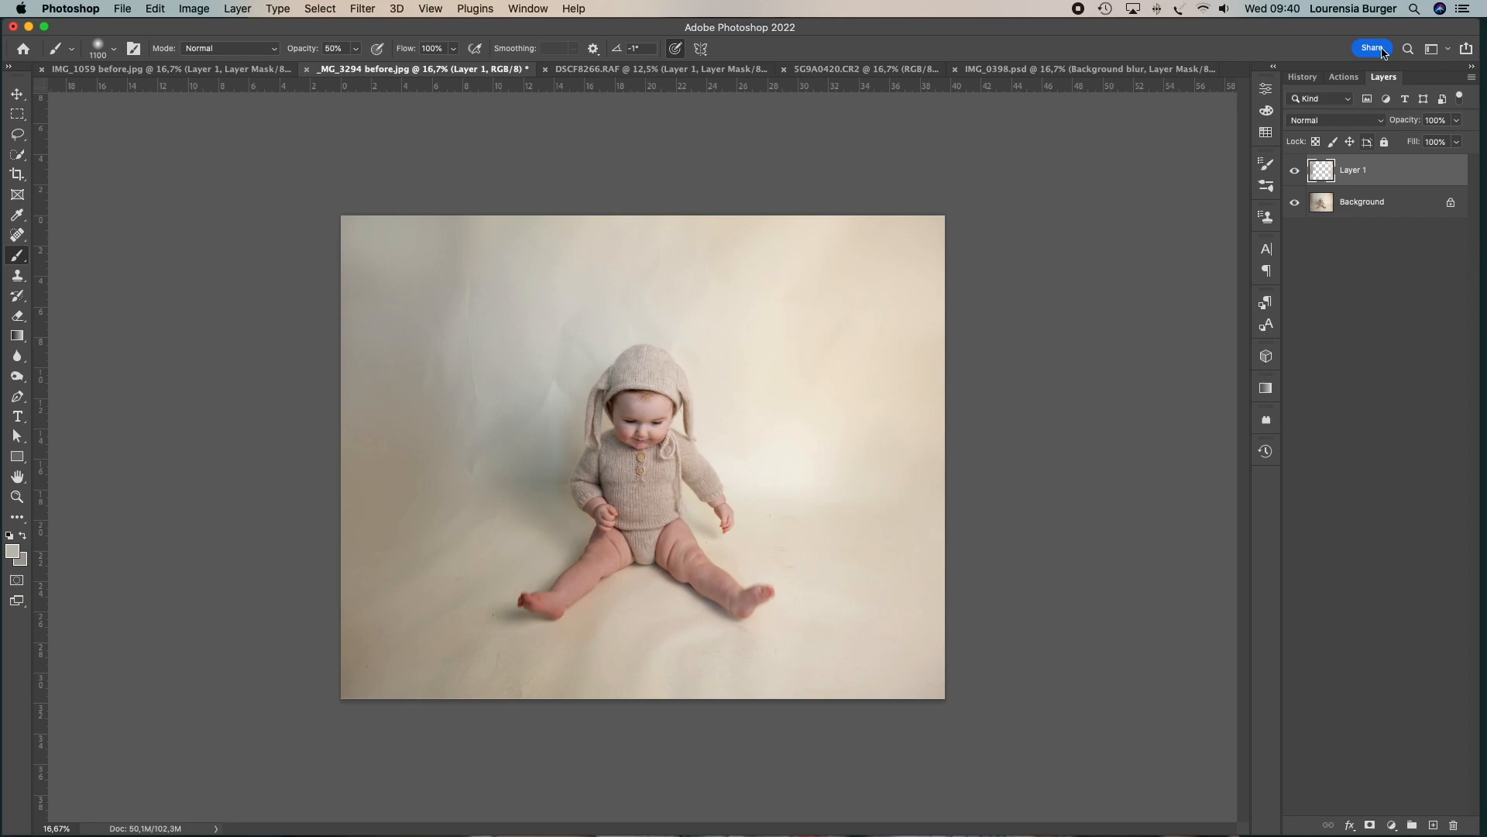
- Flatten the image and start the 8-bit "Background smoothing medium manual" action up to its selection pause
{"action": "left_click", "coordinate": [1343, 77]}
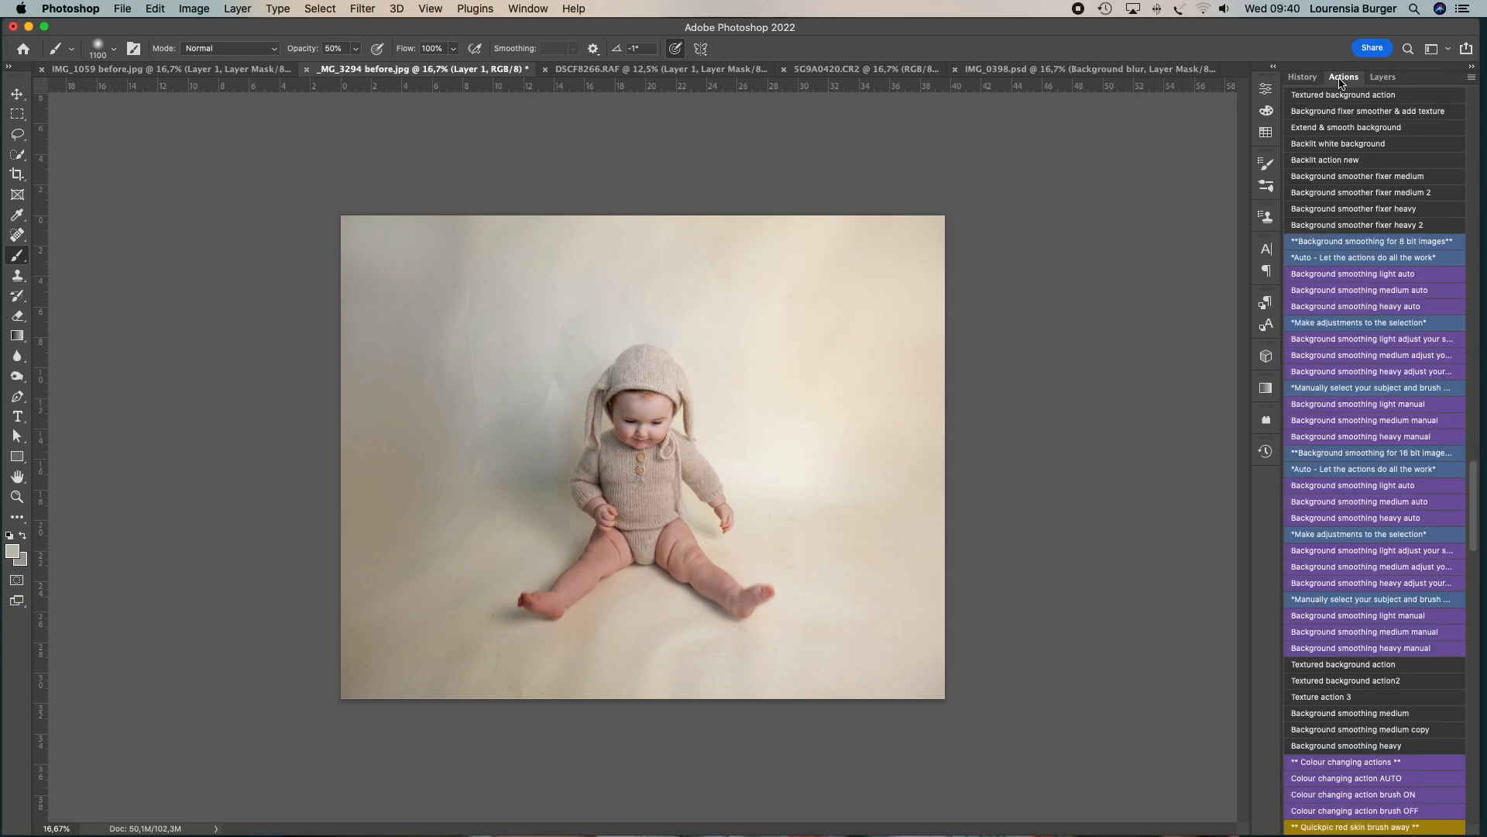
{"action": "left_click", "coordinate": [1398, 79]}
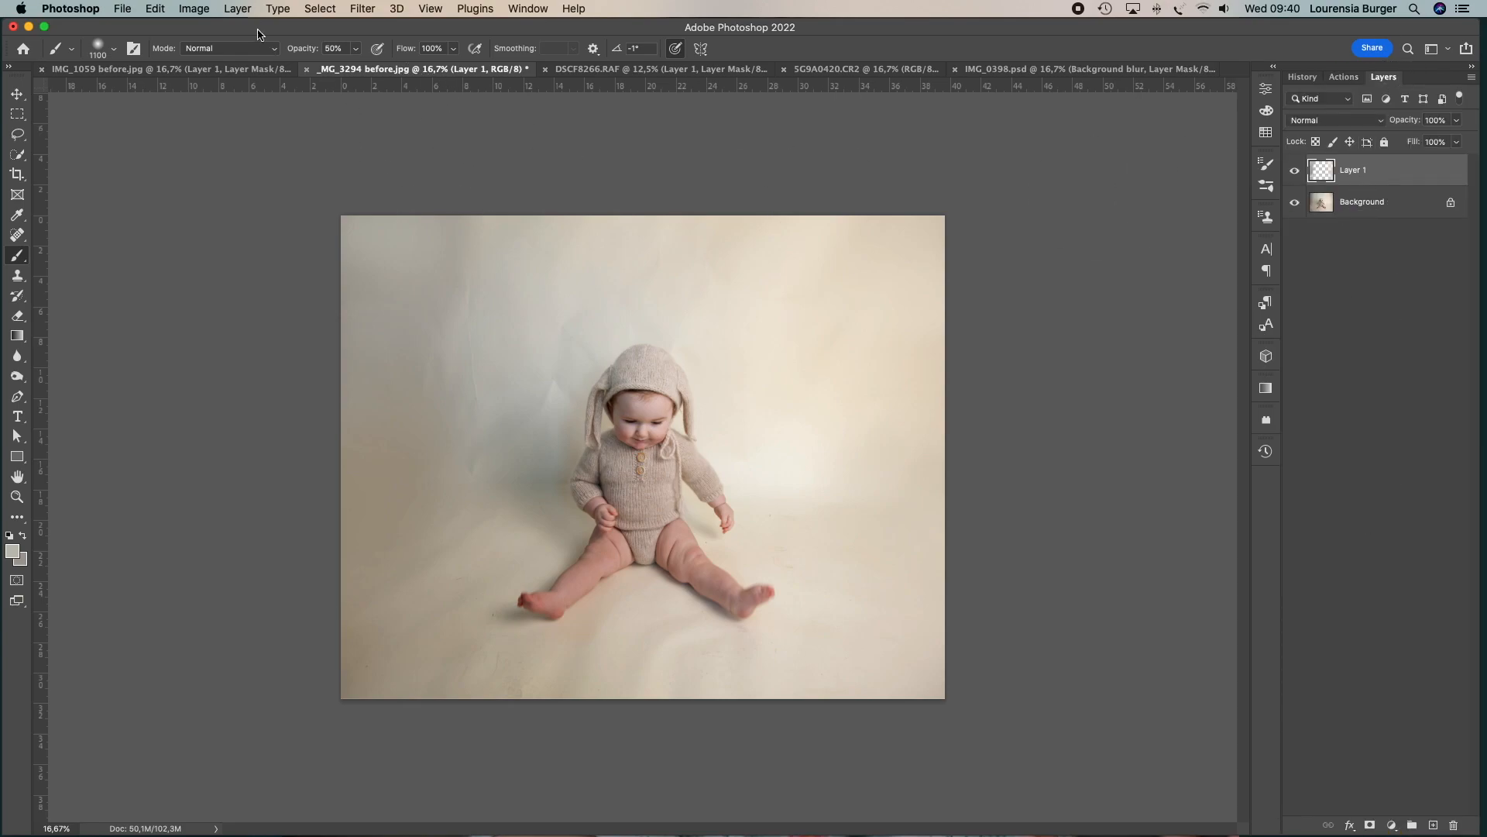
{"action": "left_click", "coordinate": [238, 9]}
{"action": "left_click", "coordinate": [260, 624]}
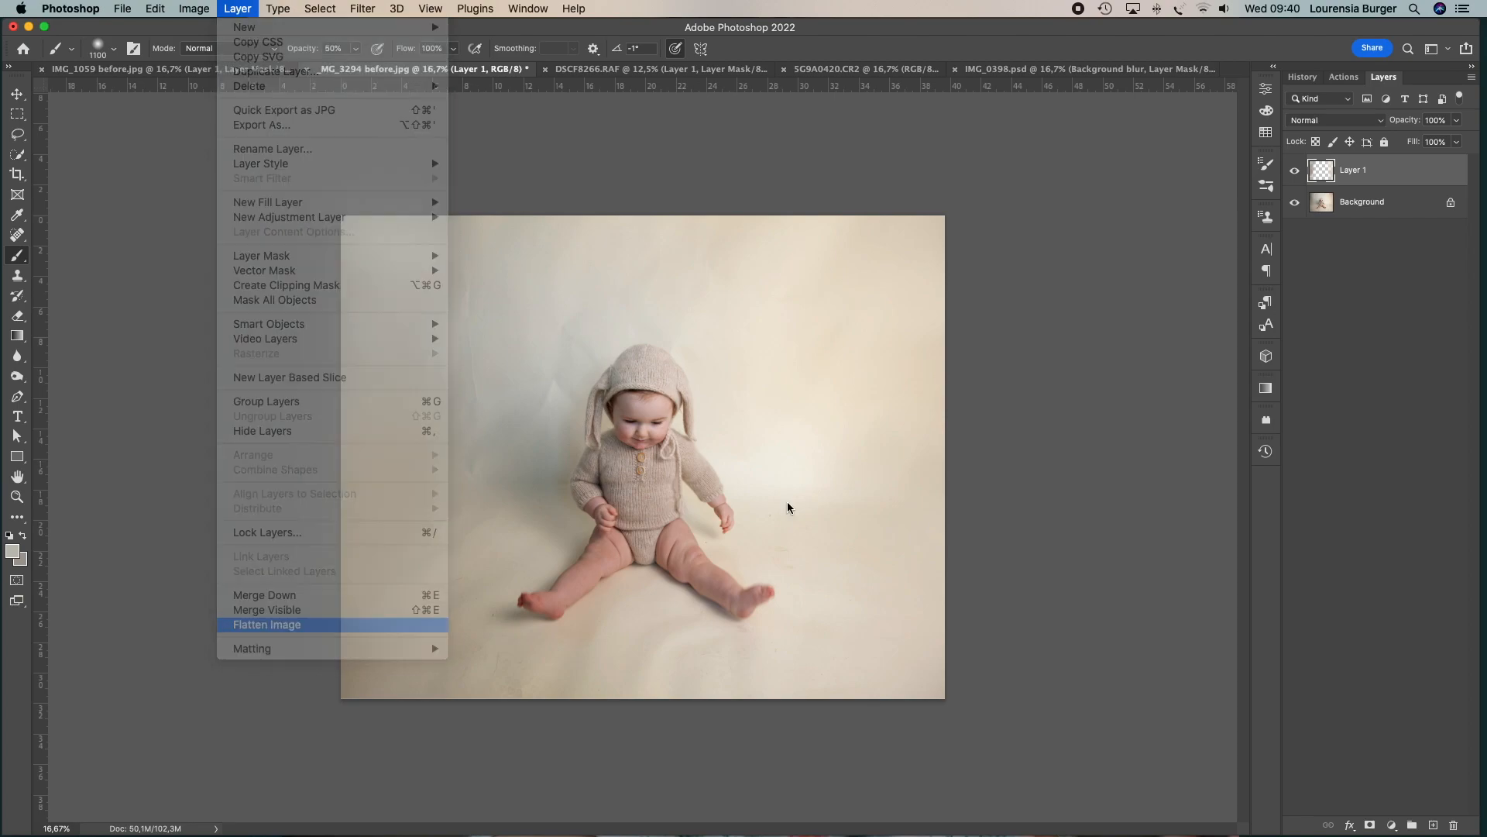
{"action": "left_click", "coordinate": [1344, 78]}
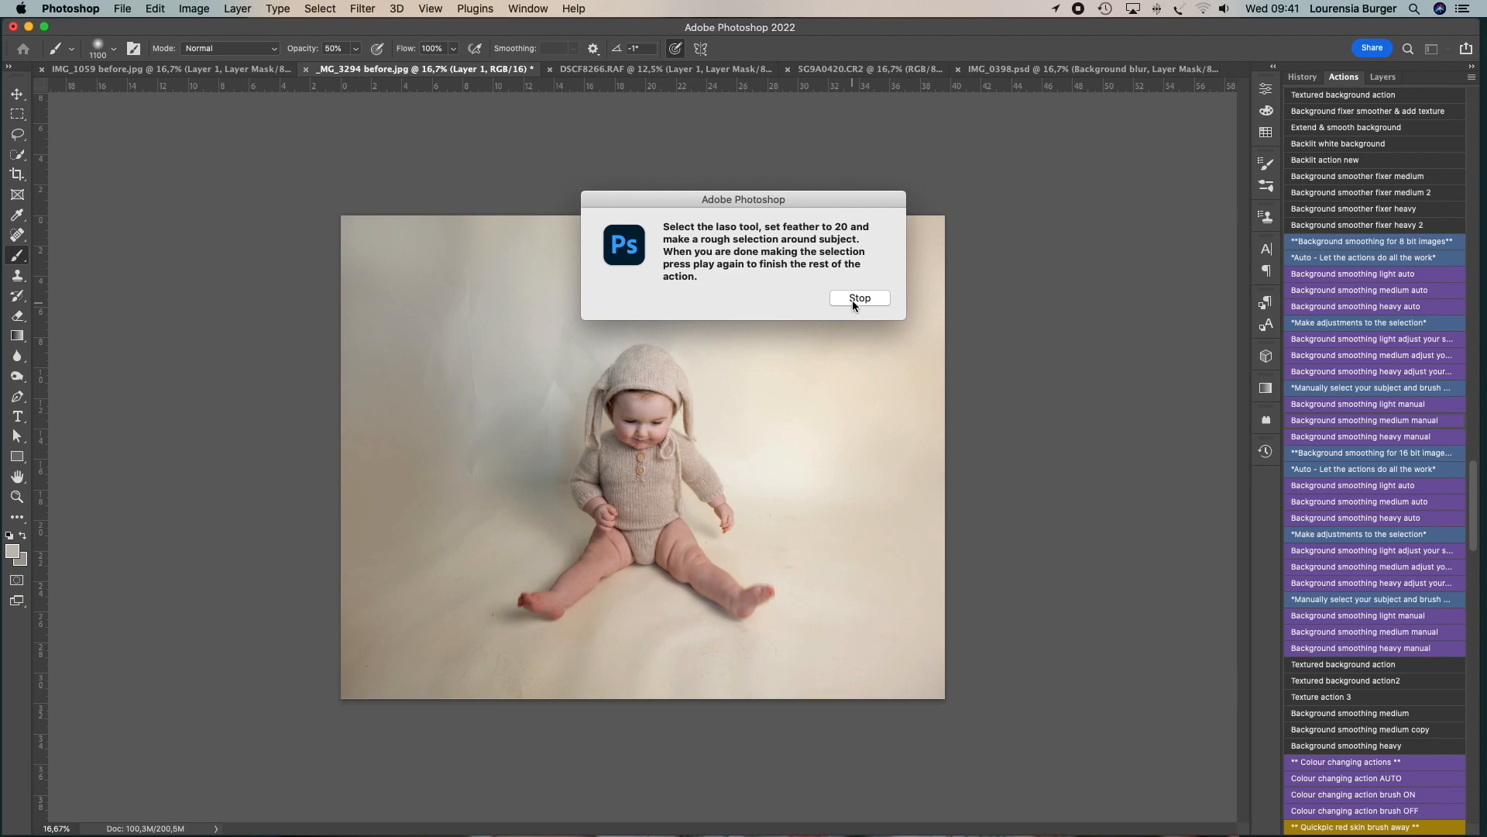
{"action": "left_click", "coordinate": [852, 298]}
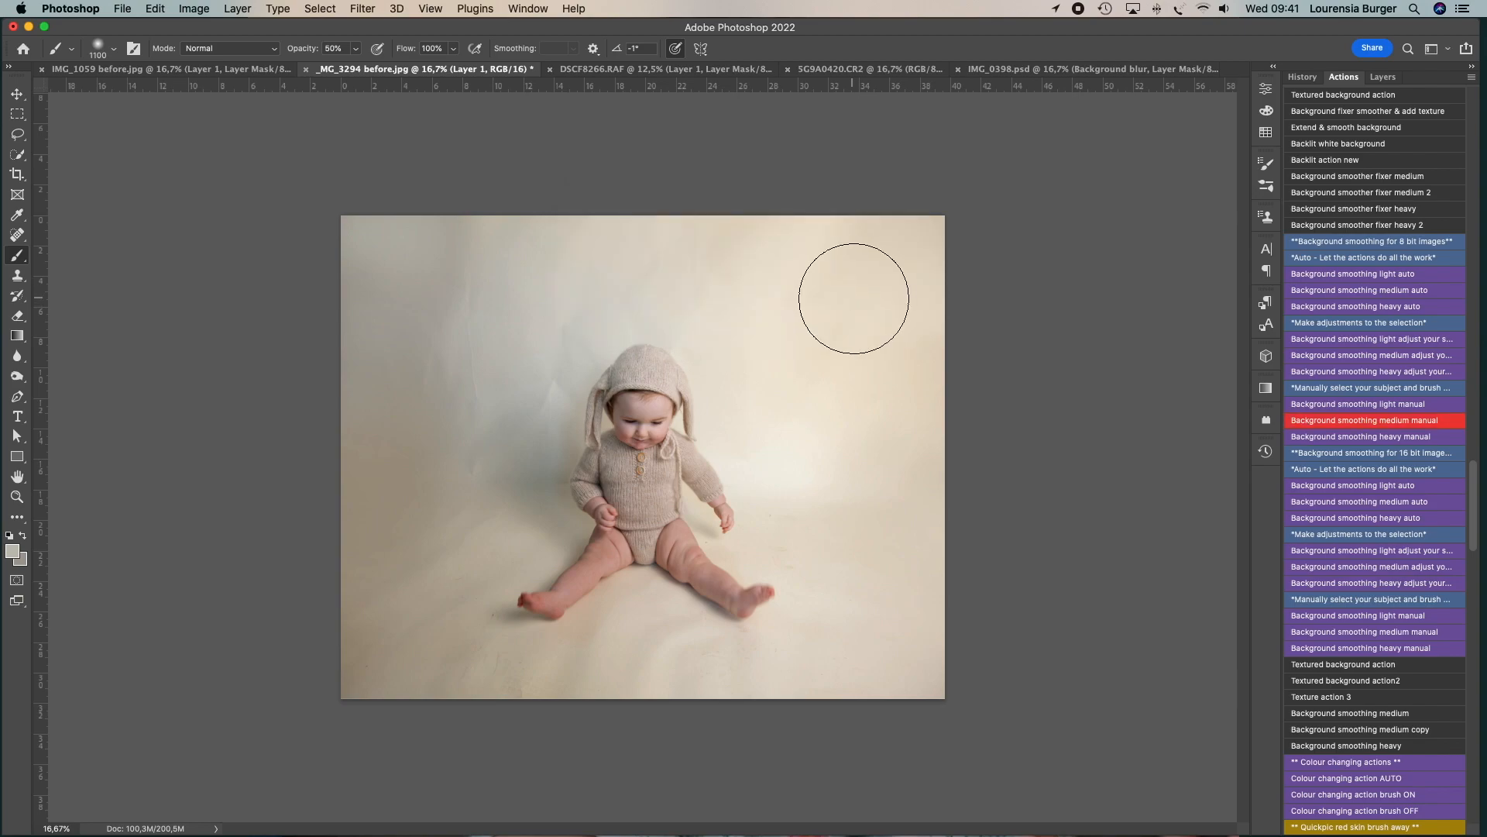
- Outline the baby roughly with the Lasso tool at 20 px feather and resume the smoothing action to its end
{"action": "left_click", "coordinate": [14, 138]}
{"action": "left_click", "coordinate": [80, 132]}
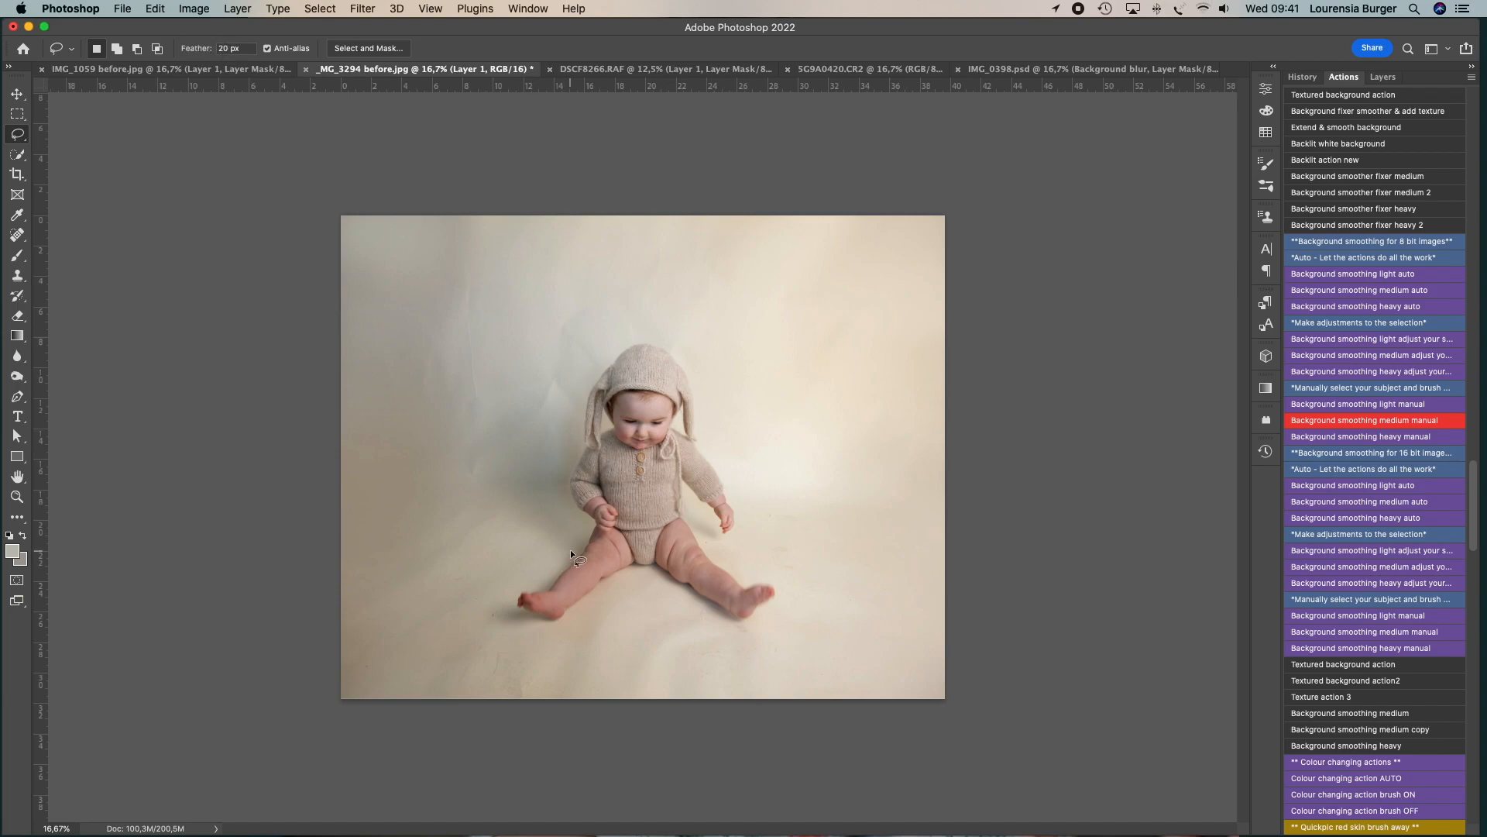
{"action": "mouse_move", "coordinate": [560, 509]}
{"action": "left_mouse_down"}
{"action": "mouse_move", "coordinate": [584, 376]}
{"action": "mouse_move", "coordinate": [622, 345]}
{"action": "left_mouse_up"}
{"action": "mouse_move", "coordinate": [660, 341]}
{"action": "left_mouse_down"}
{"action": "mouse_move", "coordinate": [697, 376]}
{"action": "mouse_move", "coordinate": [743, 523]}
{"action": "mouse_move", "coordinate": [735, 540]}
{"action": "mouse_move", "coordinate": [705, 528]}
{"action": "mouse_move", "coordinate": [708, 545]}
{"action": "mouse_move", "coordinate": [775, 580]}
{"action": "mouse_move", "coordinate": [790, 607]}
{"action": "mouse_move", "coordinate": [749, 630]}
{"action": "mouse_move", "coordinate": [625, 581]}
{"action": "mouse_move", "coordinate": [555, 630]}
{"action": "mouse_move", "coordinate": [496, 611]}
{"action": "mouse_move", "coordinate": [579, 519]}
{"action": "left_mouse_up"}
{"action": "left_click", "coordinate": [1326, 420]}
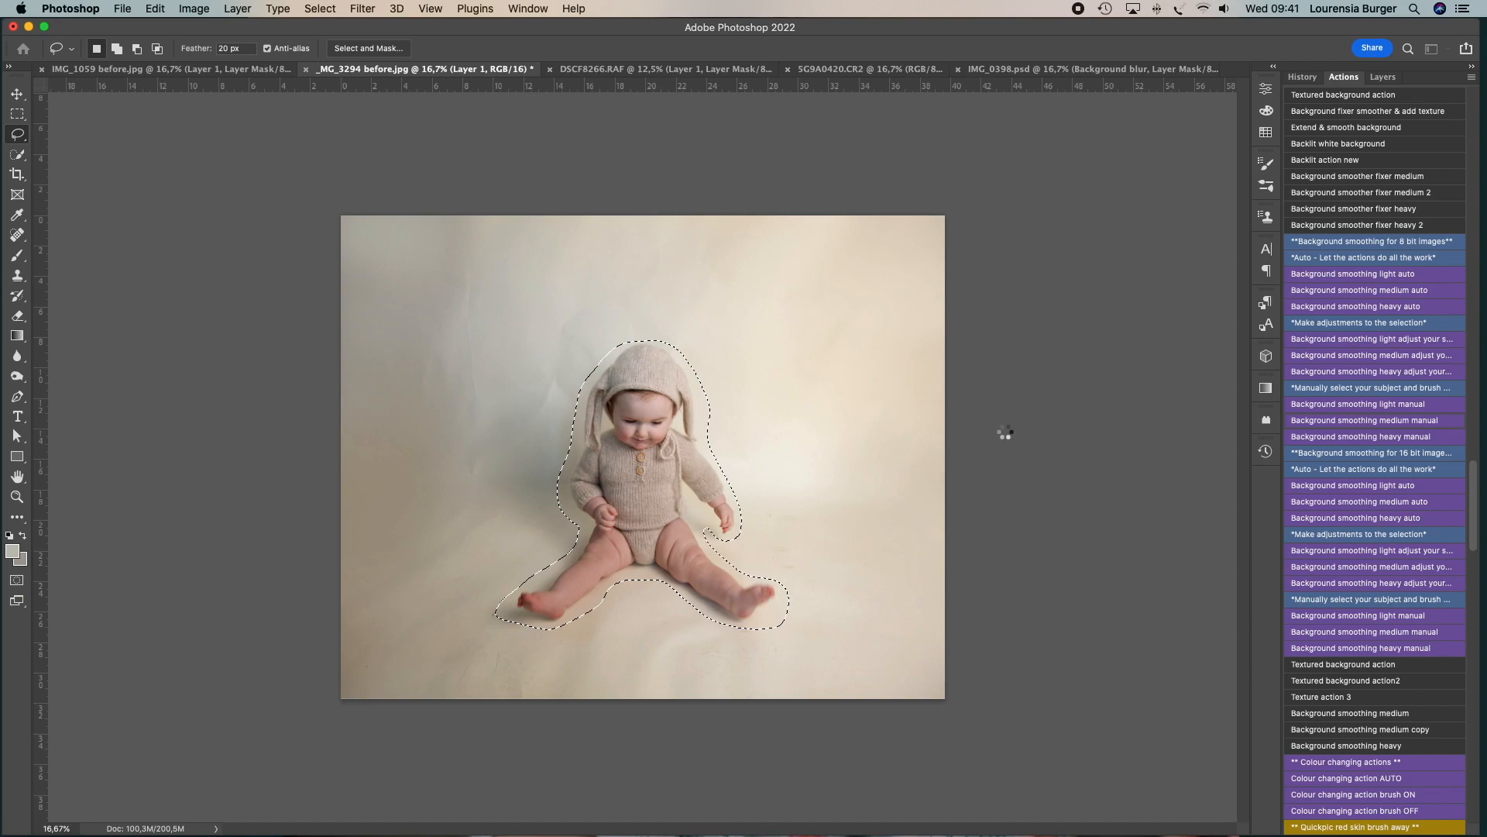
{"action": "left_click", "coordinate": [853, 290]}
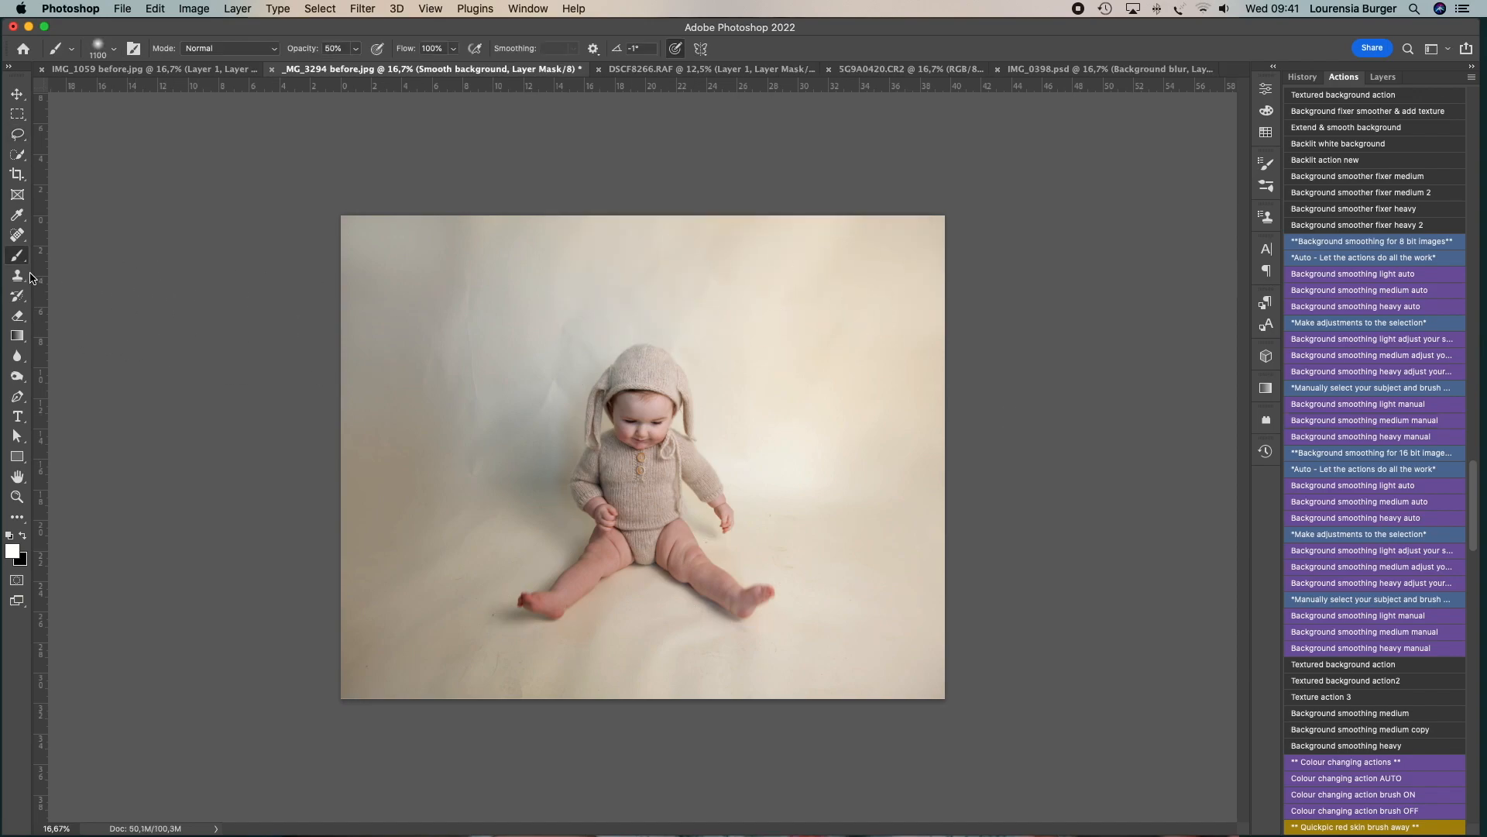
- Paint white on the Smooth background mask over the outer backdrop at 100% opacity with a 1000 px brush
{"action": "left_click", "coordinate": [355, 48]}
{"action": "left_click_drag", "start_coordinate": [358, 68], "coordinate": [404, 46]}
{"action": "key", "text": "bracketleft"}
{"action": "mouse_move", "coordinate": [461, 244]}
{"action": "left_mouse_down"}
{"action": "mouse_move", "coordinate": [418, 255]}
{"action": "mouse_move", "coordinate": [756, 159]}
{"action": "mouse_move", "coordinate": [891, 233]}
{"action": "mouse_move", "coordinate": [897, 405]}
{"action": "mouse_move", "coordinate": [852, 491]}
{"action": "mouse_move", "coordinate": [896, 441]}
{"action": "mouse_move", "coordinate": [1011, 618]}
{"action": "left_mouse_up"}
{"action": "mouse_move", "coordinate": [931, 682]}
{"action": "left_mouse_down"}
{"action": "mouse_move", "coordinate": [897, 703]}
{"action": "mouse_move", "coordinate": [927, 635]}
{"action": "mouse_move", "coordinate": [888, 684]}
{"action": "mouse_move", "coordinate": [697, 729]}
{"action": "mouse_move", "coordinate": [647, 703]}
{"action": "mouse_move", "coordinate": [609, 730]}
{"action": "mouse_move", "coordinate": [479, 721]}
{"action": "mouse_move", "coordinate": [344, 654]}
{"action": "mouse_move", "coordinate": [334, 484]}
{"action": "mouse_move", "coordinate": [354, 635]}
{"action": "mouse_move", "coordinate": [376, 541]}
{"action": "mouse_move", "coordinate": [441, 473]}
{"action": "mouse_move", "coordinate": [384, 648]}
{"action": "mouse_move", "coordinate": [332, 471]}
{"action": "left_mouse_up"}
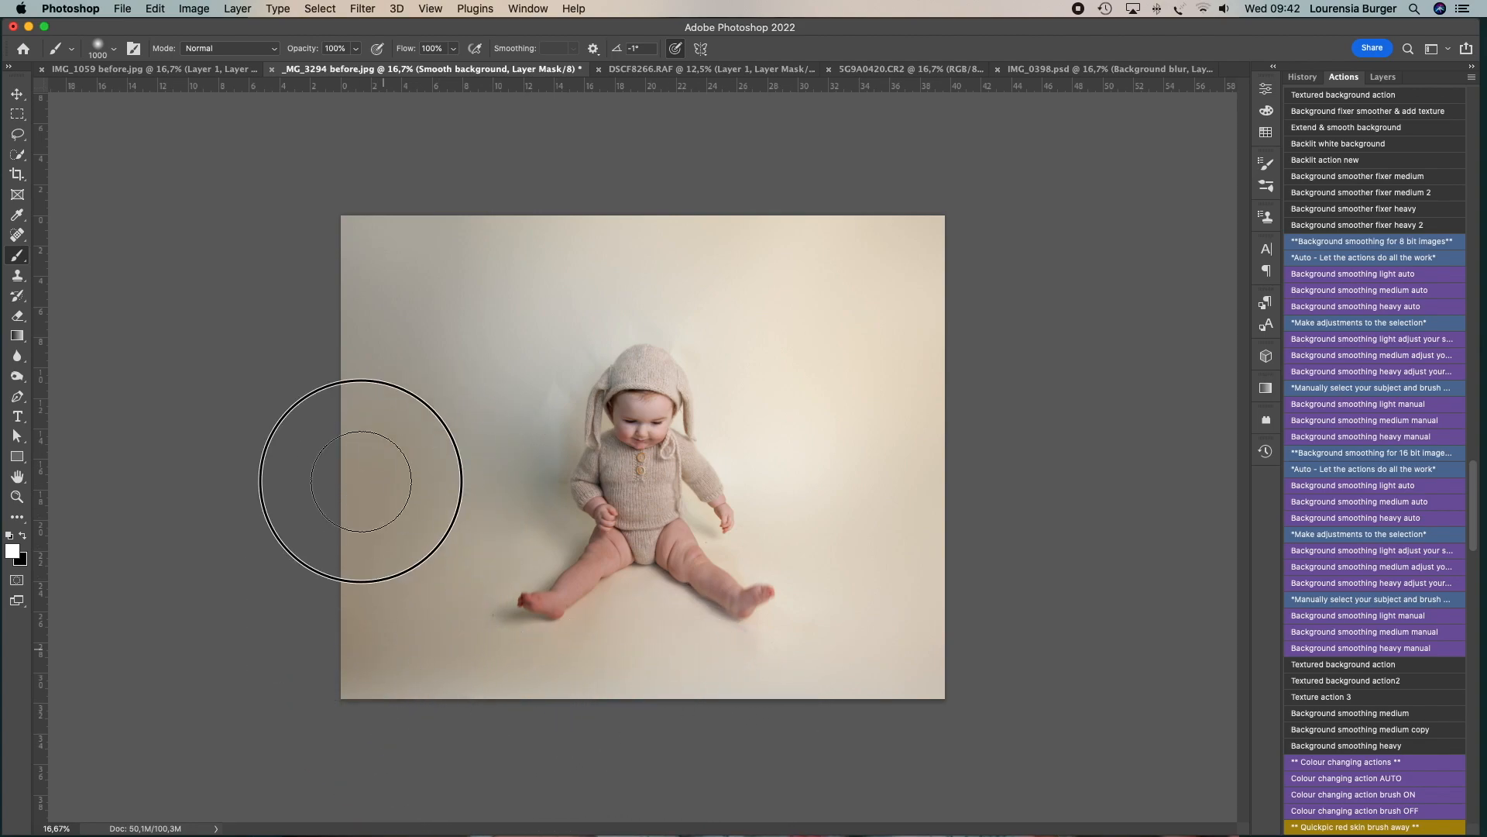
- Paint white on the mask with progressively smaller brushes over the backdrop and floor close around the baby
{"action": "key", "text": "bracketleft"}
{"action": "mouse_move", "coordinate": [488, 259]}
{"action": "left_mouse_down"}
{"action": "mouse_move", "coordinate": [495, 333]}
{"action": "mouse_move", "coordinate": [480, 361]}
{"action": "mouse_move", "coordinate": [522, 314]}
{"action": "mouse_move", "coordinate": [616, 259]}
{"action": "mouse_move", "coordinate": [727, 253]}
{"action": "mouse_move", "coordinate": [722, 284]}
{"action": "left_mouse_up"}
{"action": "key", "text": "bracketleft"}
{"action": "left_click", "coordinate": [771, 341]}
{"action": "key", "text": "bracketleft"}
{"action": "key", "text": "bracketleft"}
{"action": "left_click", "coordinate": [787, 451]}
{"action": "mouse_move", "coordinate": [633, 644]}
{"action": "left_mouse_down"}
{"action": "mouse_move", "coordinate": [681, 681]}
{"action": "mouse_move", "coordinate": [791, 661]}
{"action": "mouse_move", "coordinate": [829, 677]}
{"action": "left_mouse_up"}
{"action": "key", "text": "bracketleft"}
{"action": "mouse_move", "coordinate": [526, 514]}
{"action": "left_mouse_down"}
{"action": "mouse_move", "coordinate": [447, 562]}
{"action": "mouse_move", "coordinate": [489, 434]}
{"action": "mouse_move", "coordinate": [521, 492]}
{"action": "mouse_move", "coordinate": [523, 363]}
{"action": "mouse_move", "coordinate": [532, 384]}
{"action": "mouse_move", "coordinate": [534, 371]}
{"action": "mouse_move", "coordinate": [463, 506]}
{"action": "mouse_move", "coordinate": [534, 536]}
{"action": "mouse_move", "coordinate": [526, 551]}
{"action": "mouse_move", "coordinate": [547, 535]}
{"action": "mouse_move", "coordinate": [497, 568]}
{"action": "mouse_move", "coordinate": [546, 526]}
{"action": "mouse_move", "coordinate": [507, 416]}
{"action": "left_mouse_up"}
- Paint black on the mask at 48% opacity with a 500 px brush over the baby's leg near the foot
{"action": "key", "text": "bracketleft"}
{"action": "key", "text": "bracketleft"}
{"action": "key", "text": "z"}
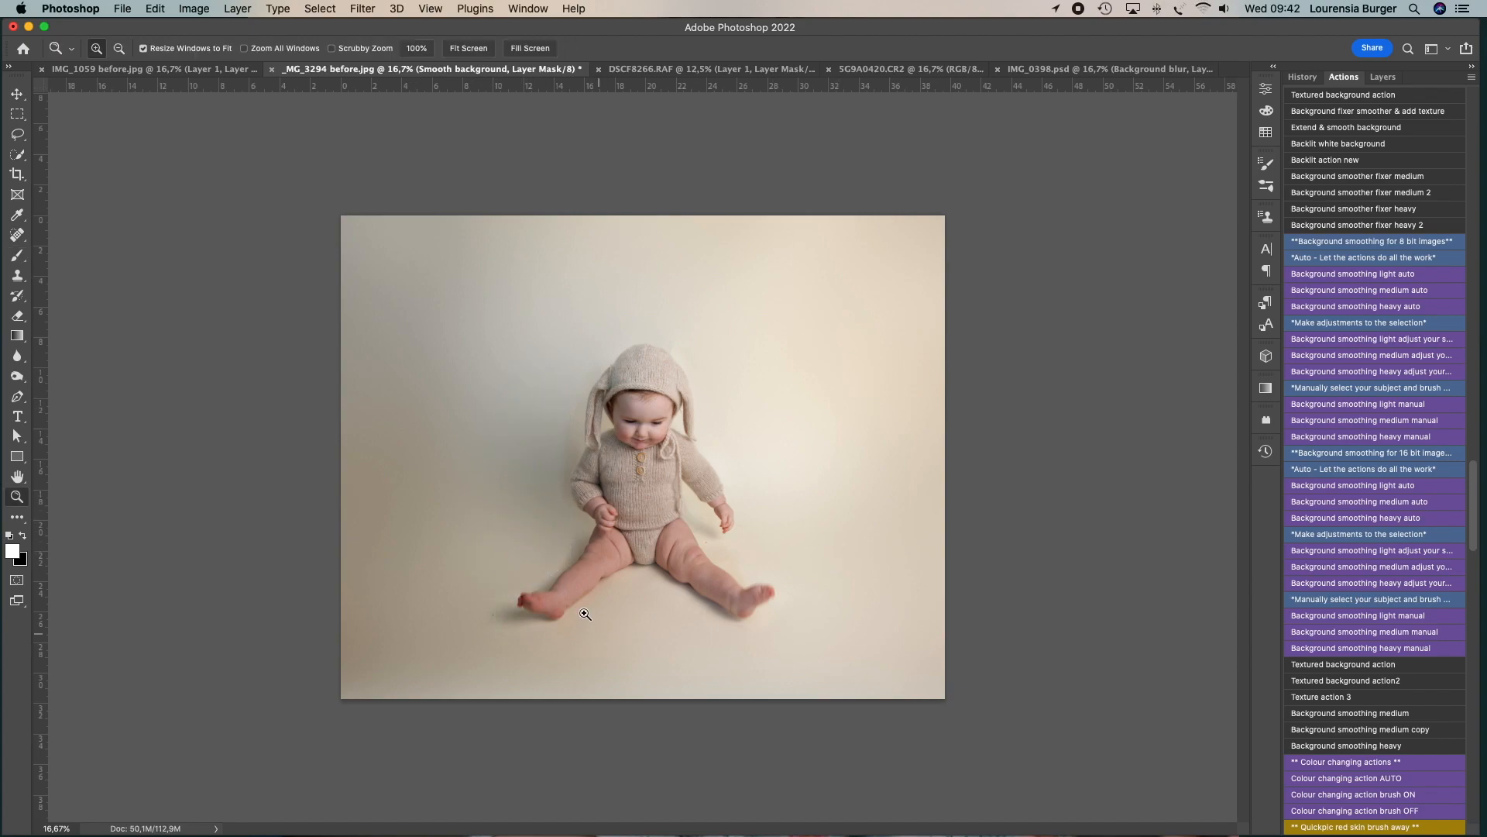
{"action": "left_click", "coordinate": [586, 571]}
{"action": "left_click", "coordinate": [607, 620]}
{"action": "key", "text": "b"}
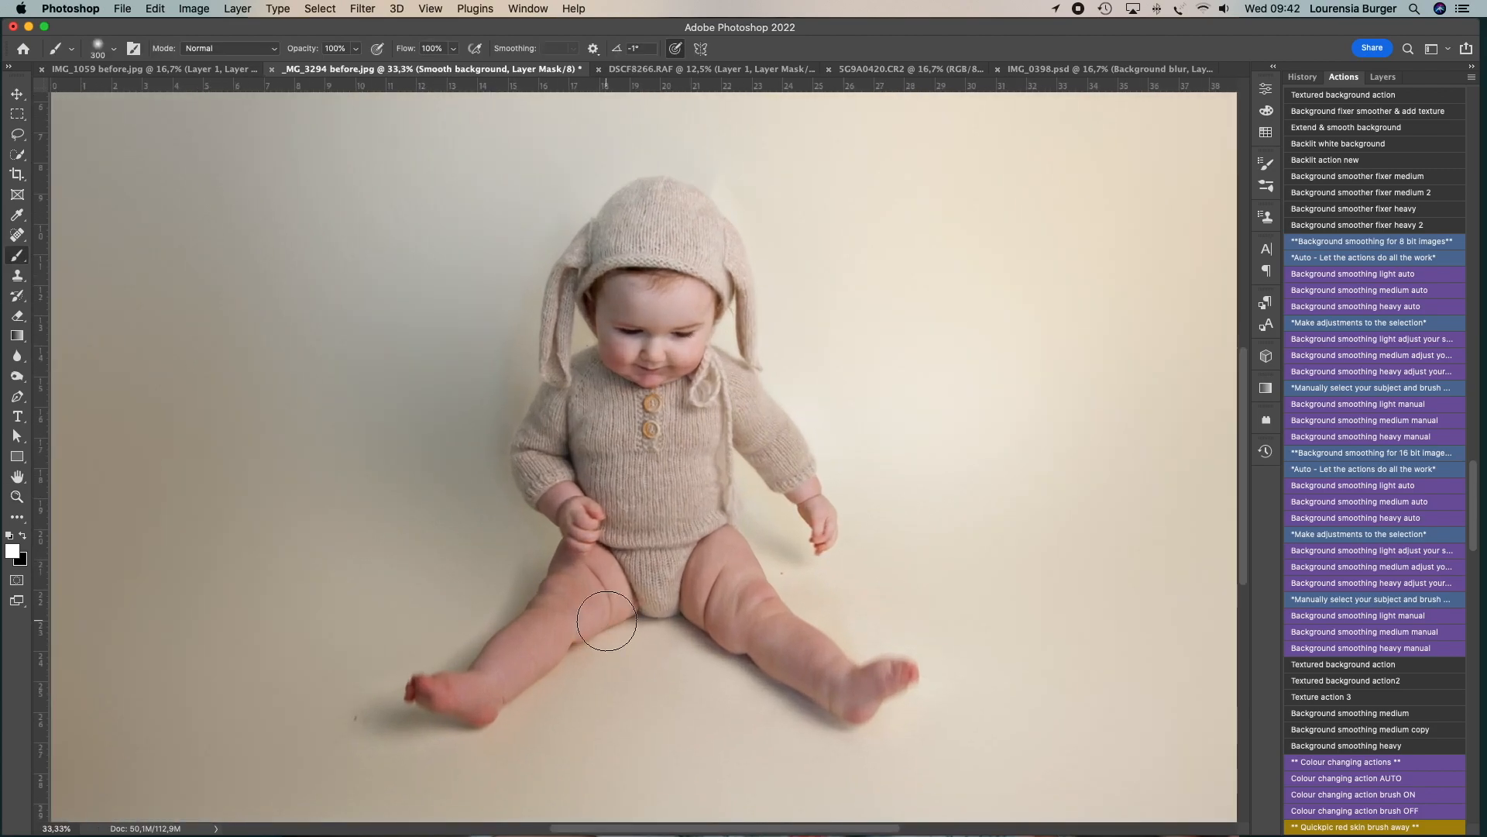
{"action": "left_click", "coordinate": [22, 534]}
{"action": "left_click", "coordinate": [355, 48]}
{"action": "left_click_drag", "start_coordinate": [357, 67], "coordinate": [318, 68]}
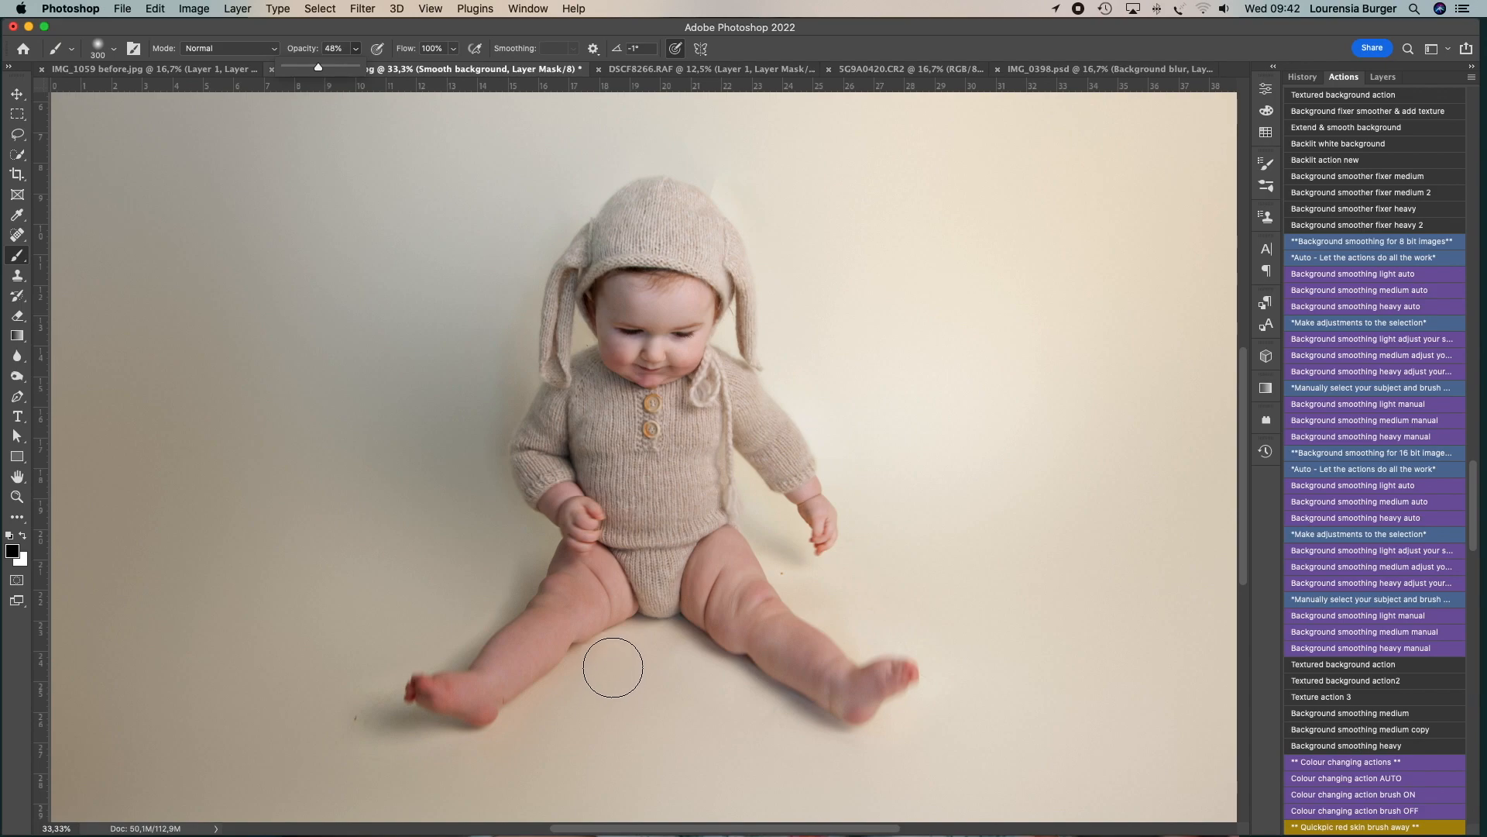
{"action": "key", "text": "bracketright"}
{"action": "key", "text": "bracketright"}
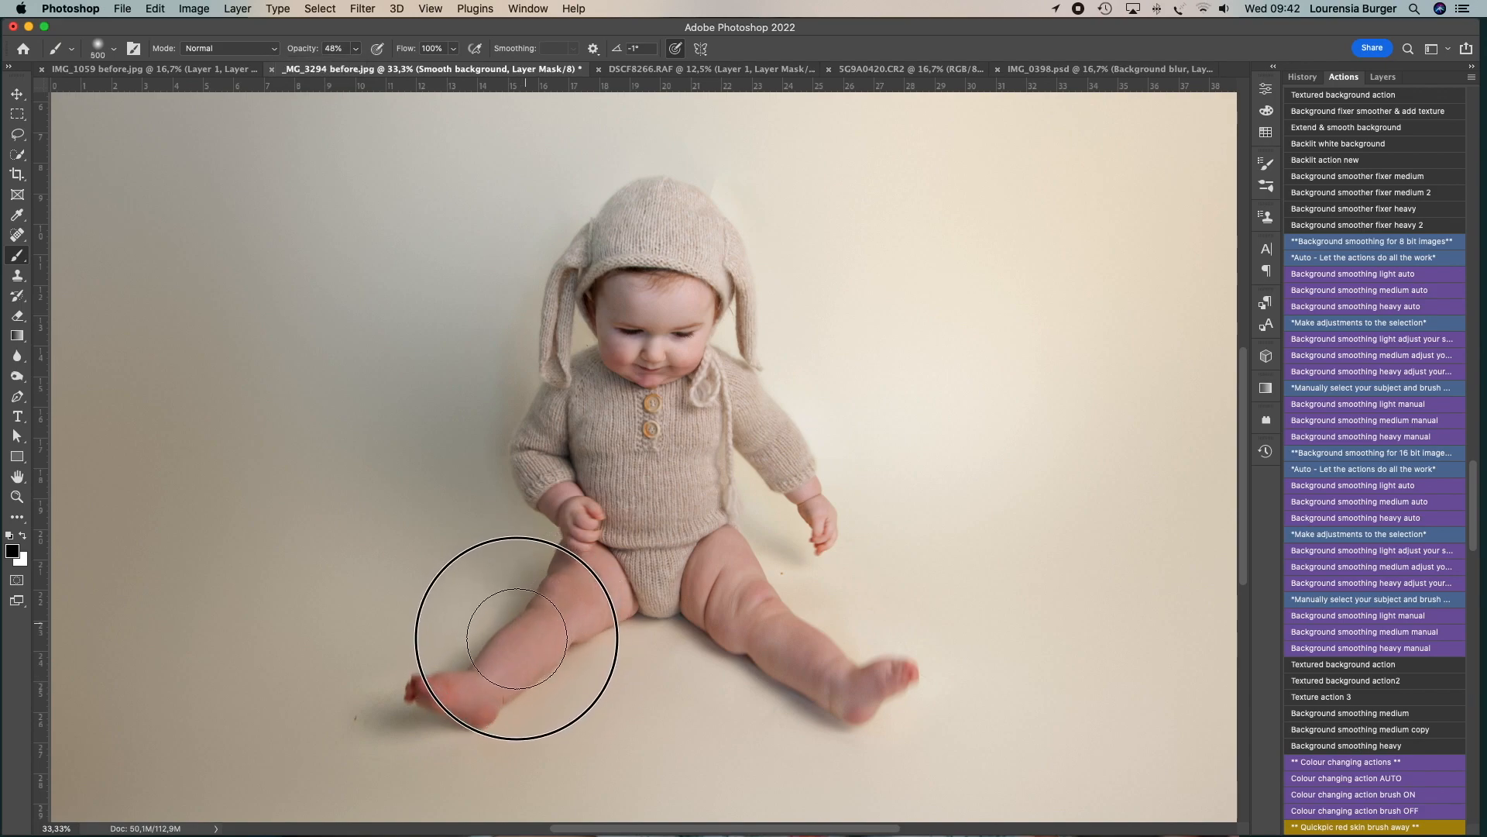
- Paint black on the mask at 48% opacity with 250 to 300 px brushes around the hat and the backdrop beside it
{"action": "key", "text": "bracketleft"}
{"action": "key", "text": "bracketleft"}
{"action": "key", "text": "bracketleft"}
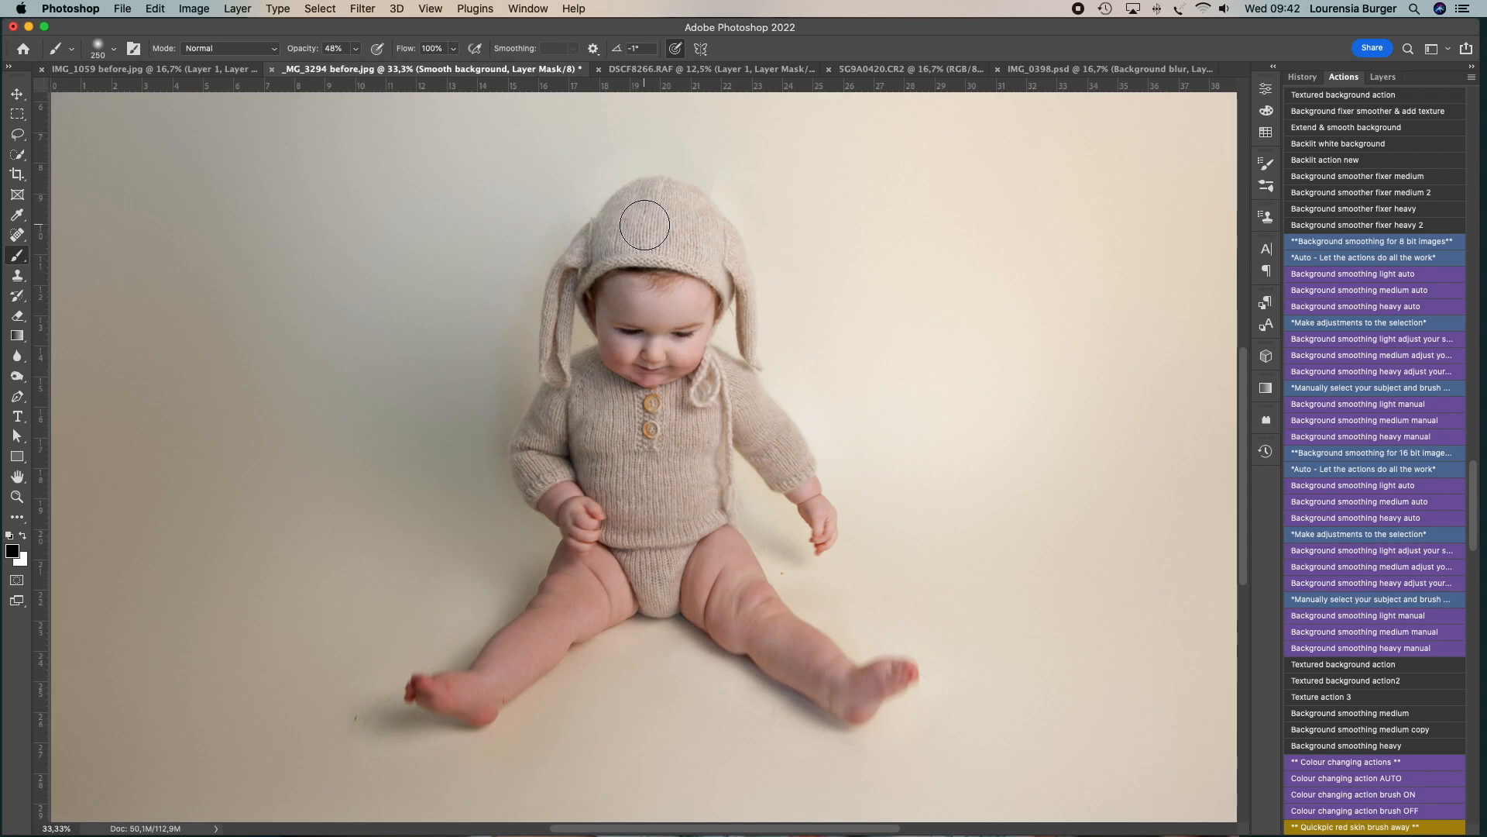
{"action": "key", "text": "bracketright"}
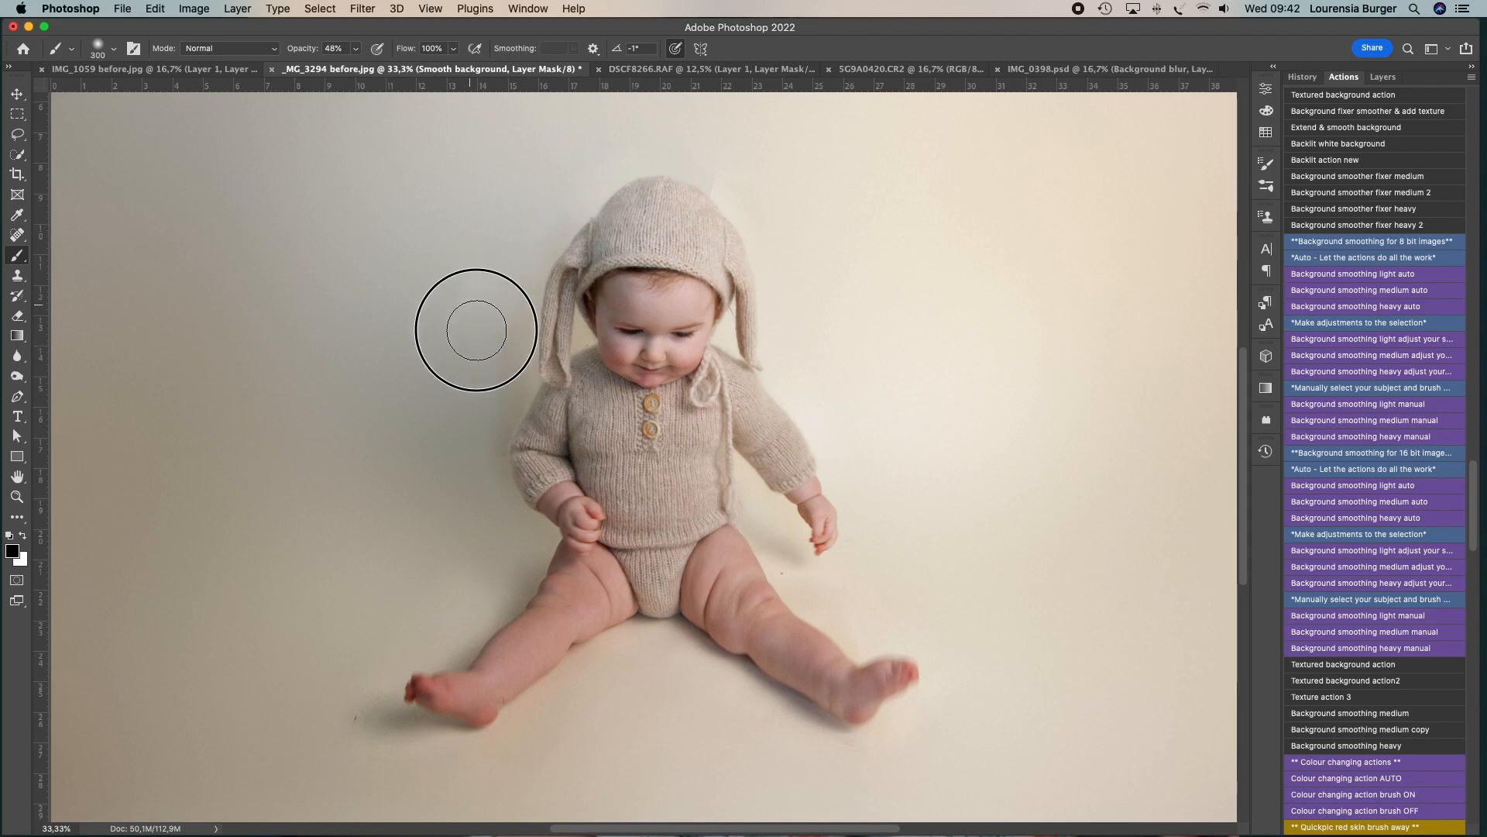
{"action": "mouse_move", "coordinate": [476, 330]}
{"action": "left_mouse_down"}
{"action": "mouse_move", "coordinate": [465, 387]}
{"action": "mouse_move", "coordinate": [492, 303]}
{"action": "mouse_move", "coordinate": [474, 342]}
{"action": "left_mouse_up"}
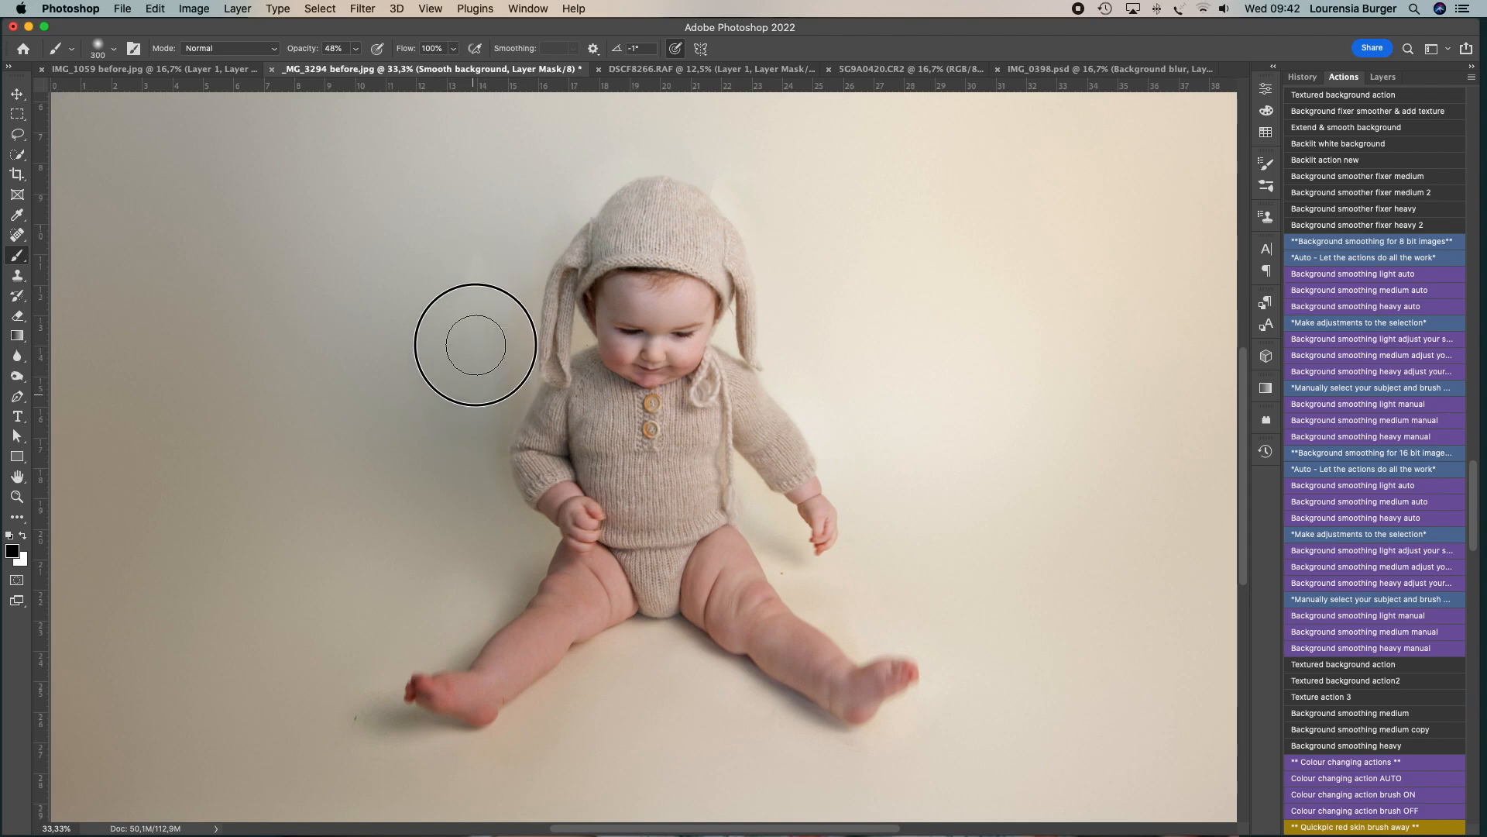
{"action": "key", "text": "z"}
{"action": "left_click", "coordinate": [778, 356], "text": "alt"}
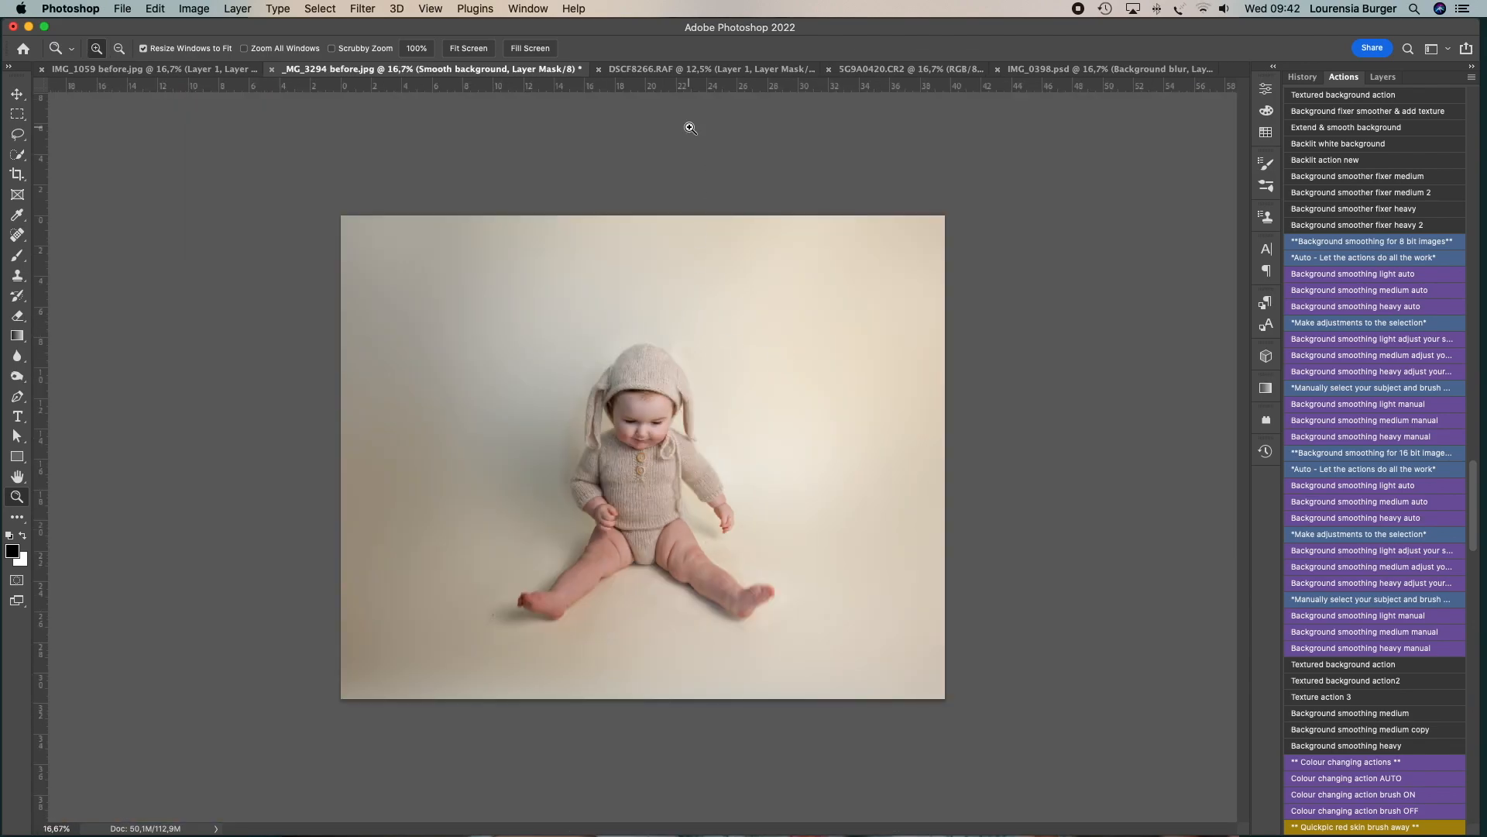
- Switch to 5G9A0420.CR2 and select a full-height rectangular strip of grey backdrop between the pregnant woman and the backdrop's right edge
{"action": "left_click", "coordinate": [868, 71]}
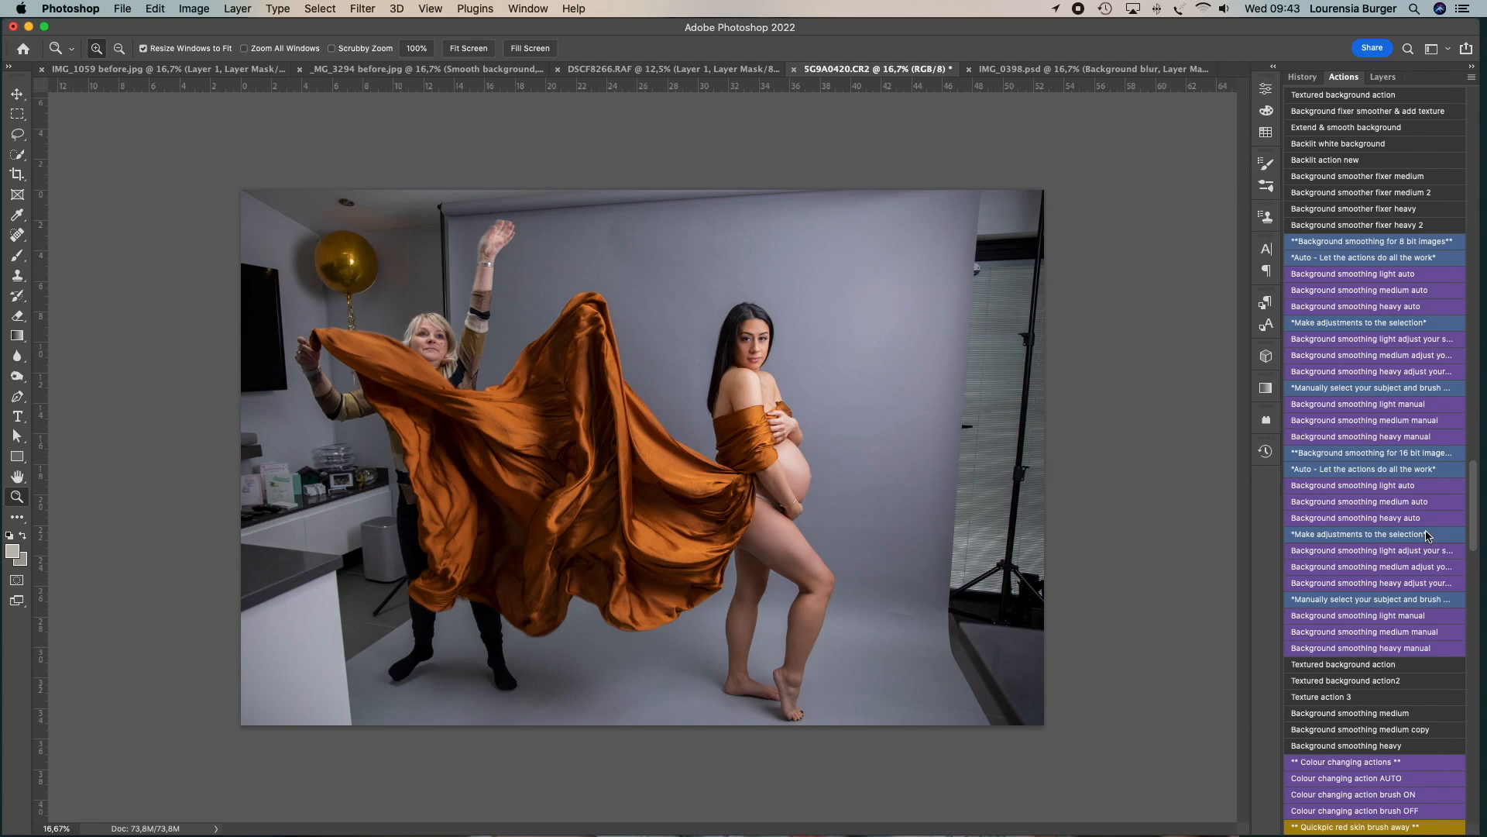
{"action": "key", "text": "b"}
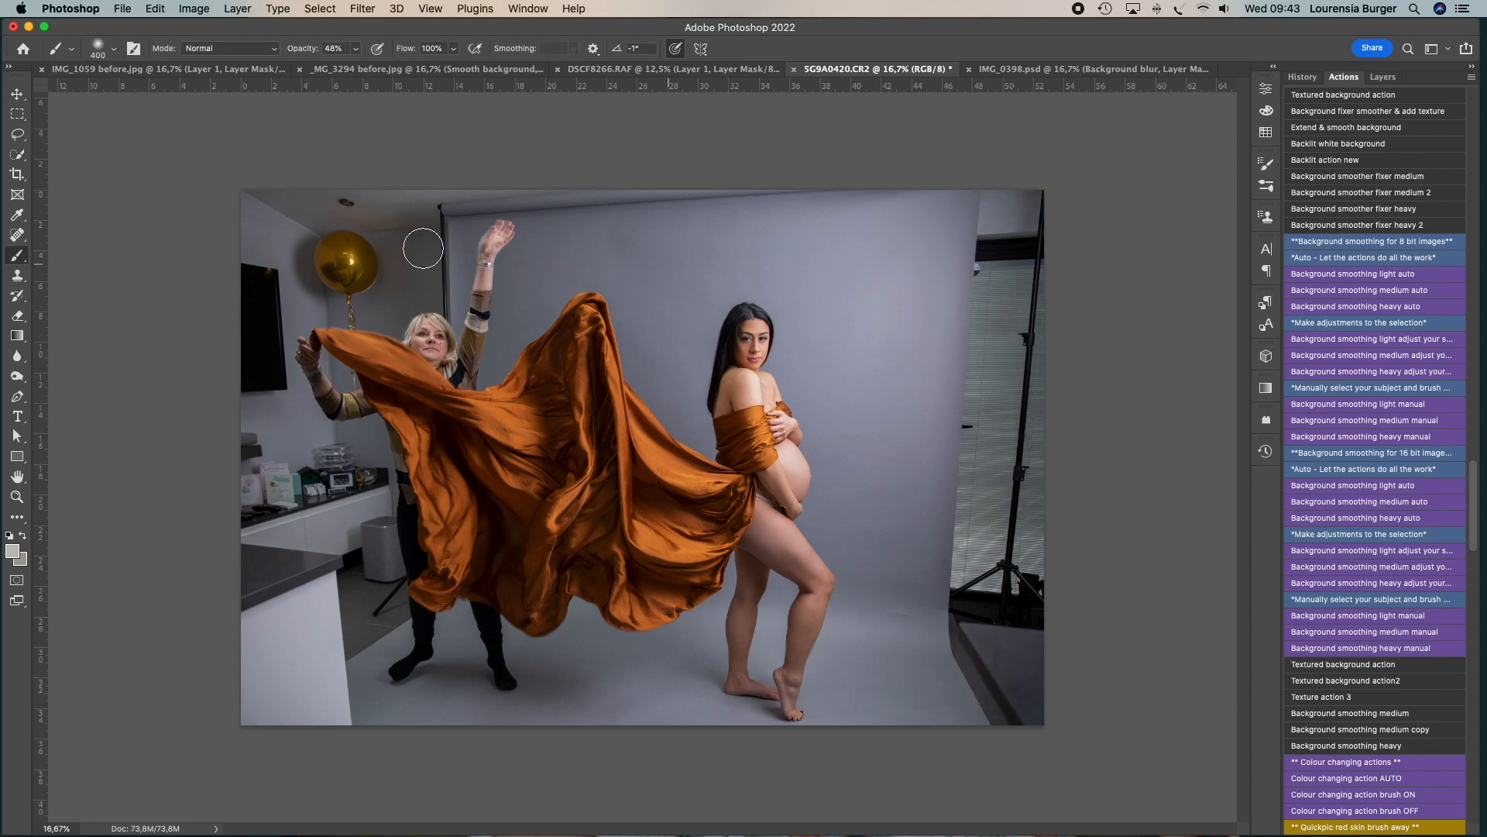
{"action": "left_click", "coordinate": [19, 116]}
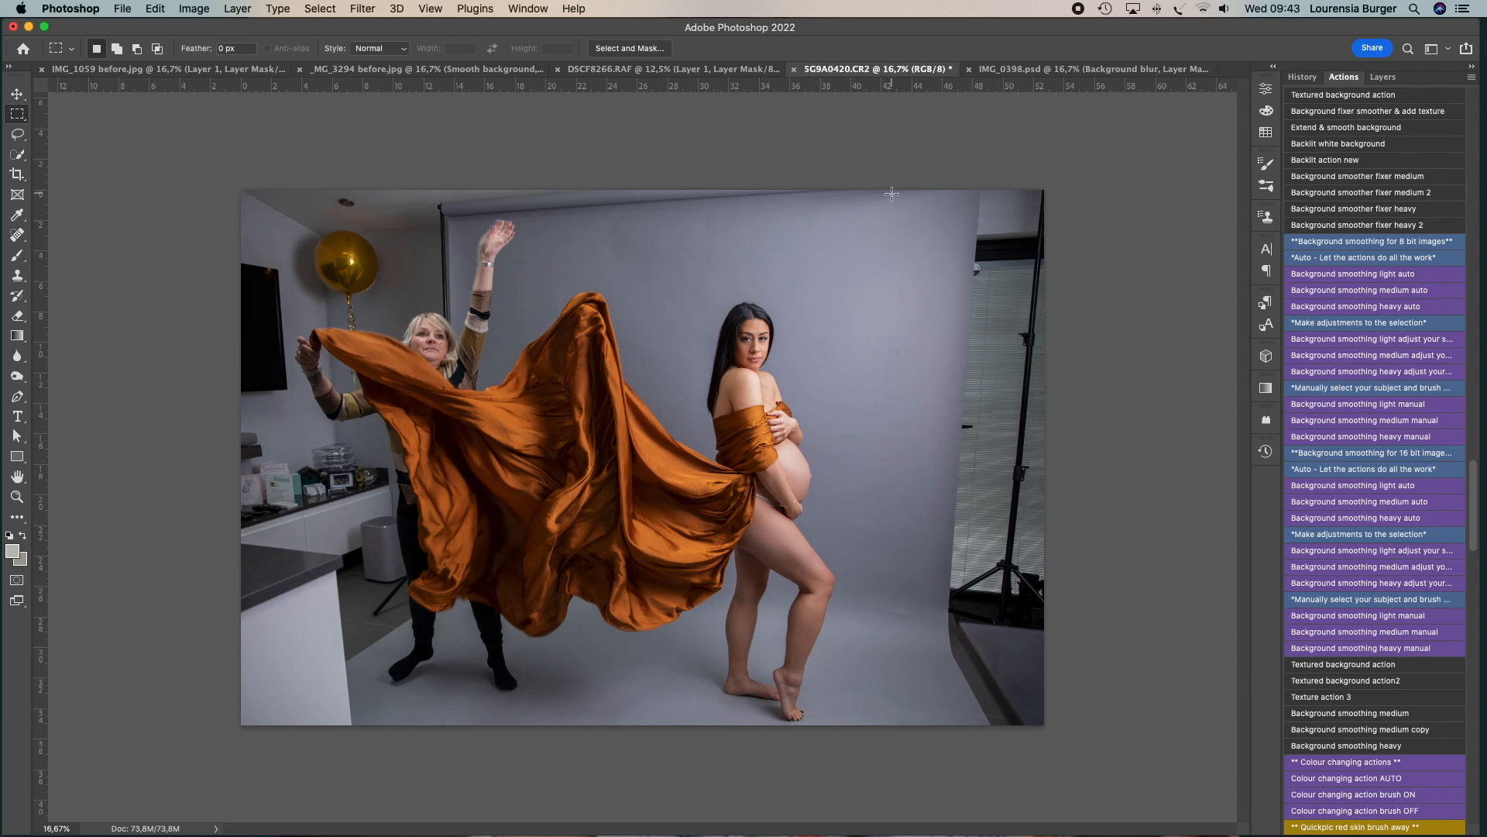
{"action": "left_click_drag", "start_coordinate": [885, 191], "coordinate": [940, 733]}
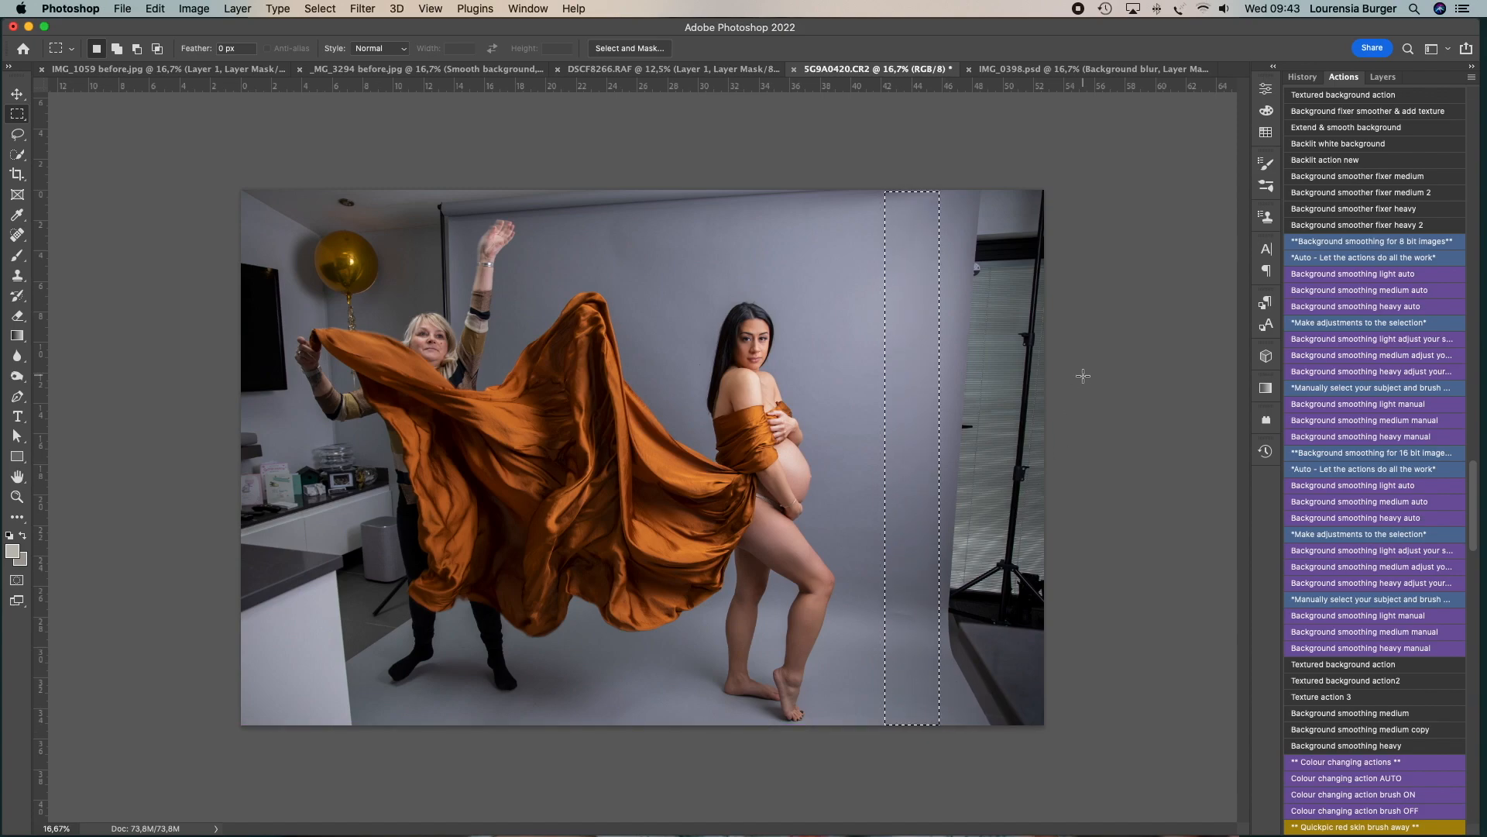
{"action": "key", "text": "z"}
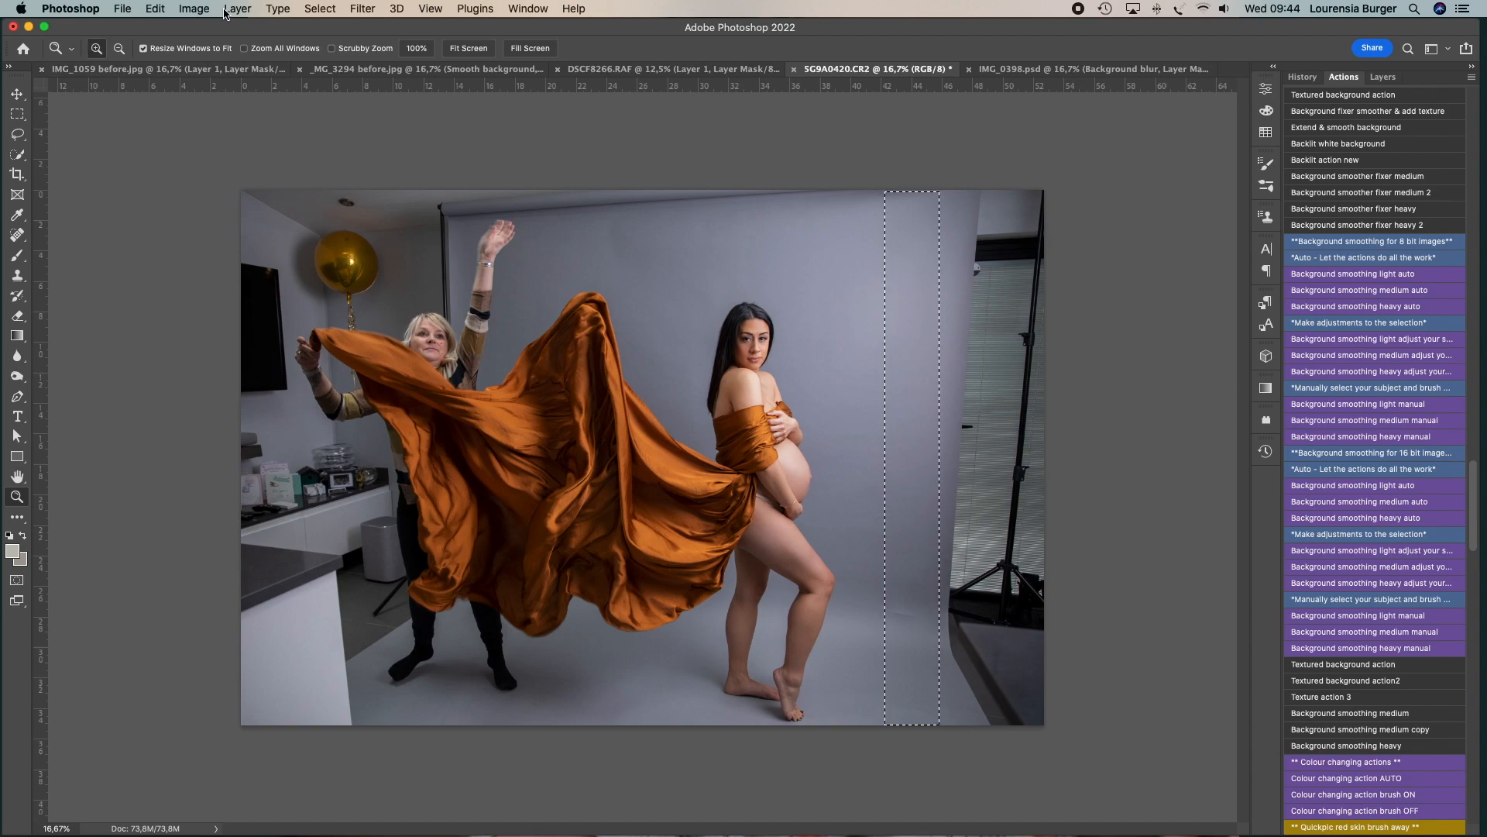
{"action": "left_click", "coordinate": [152, 9]}
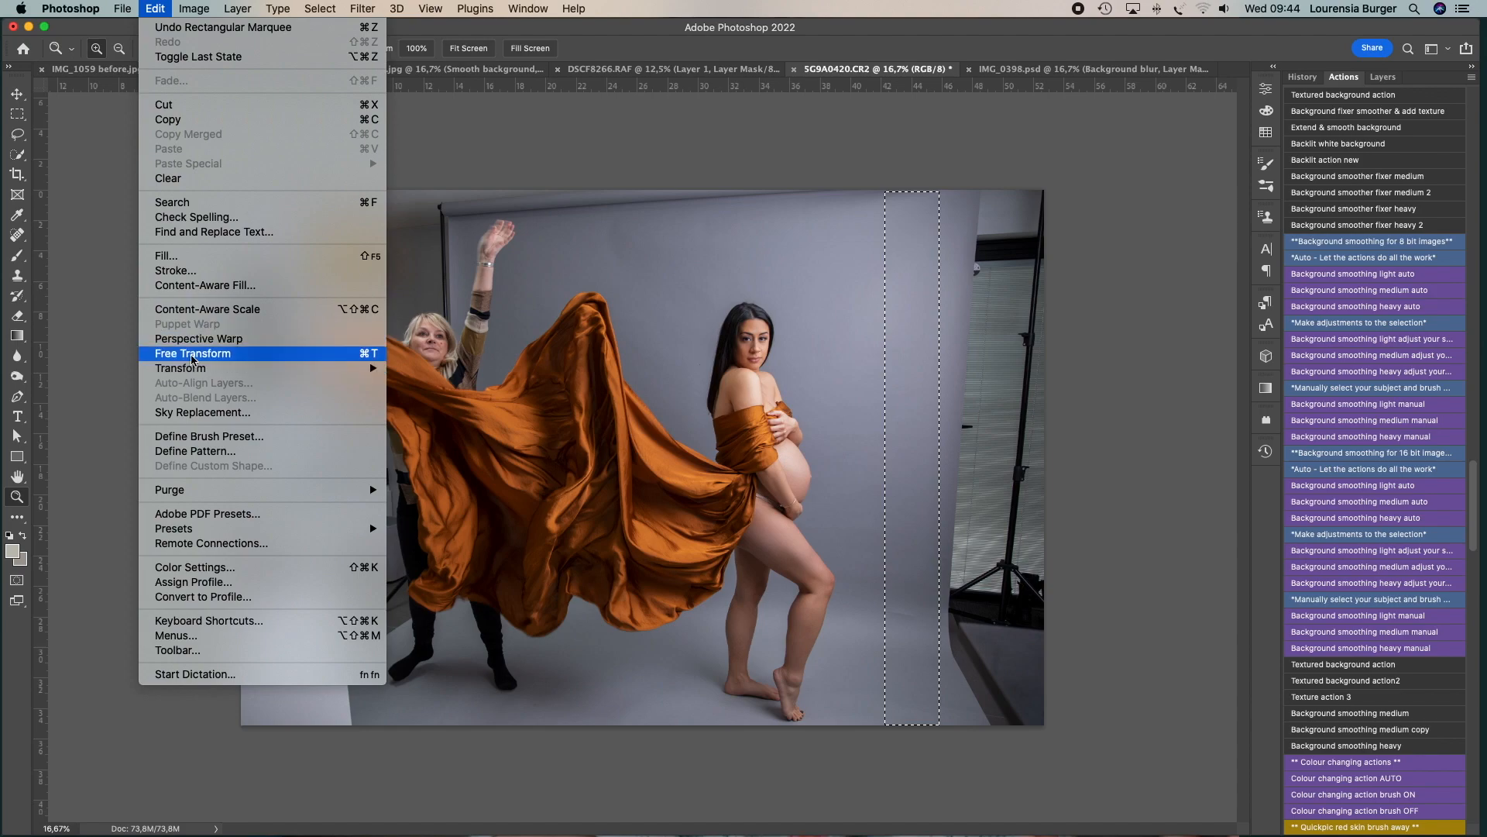
{"action": "left_click", "coordinate": [192, 354]}
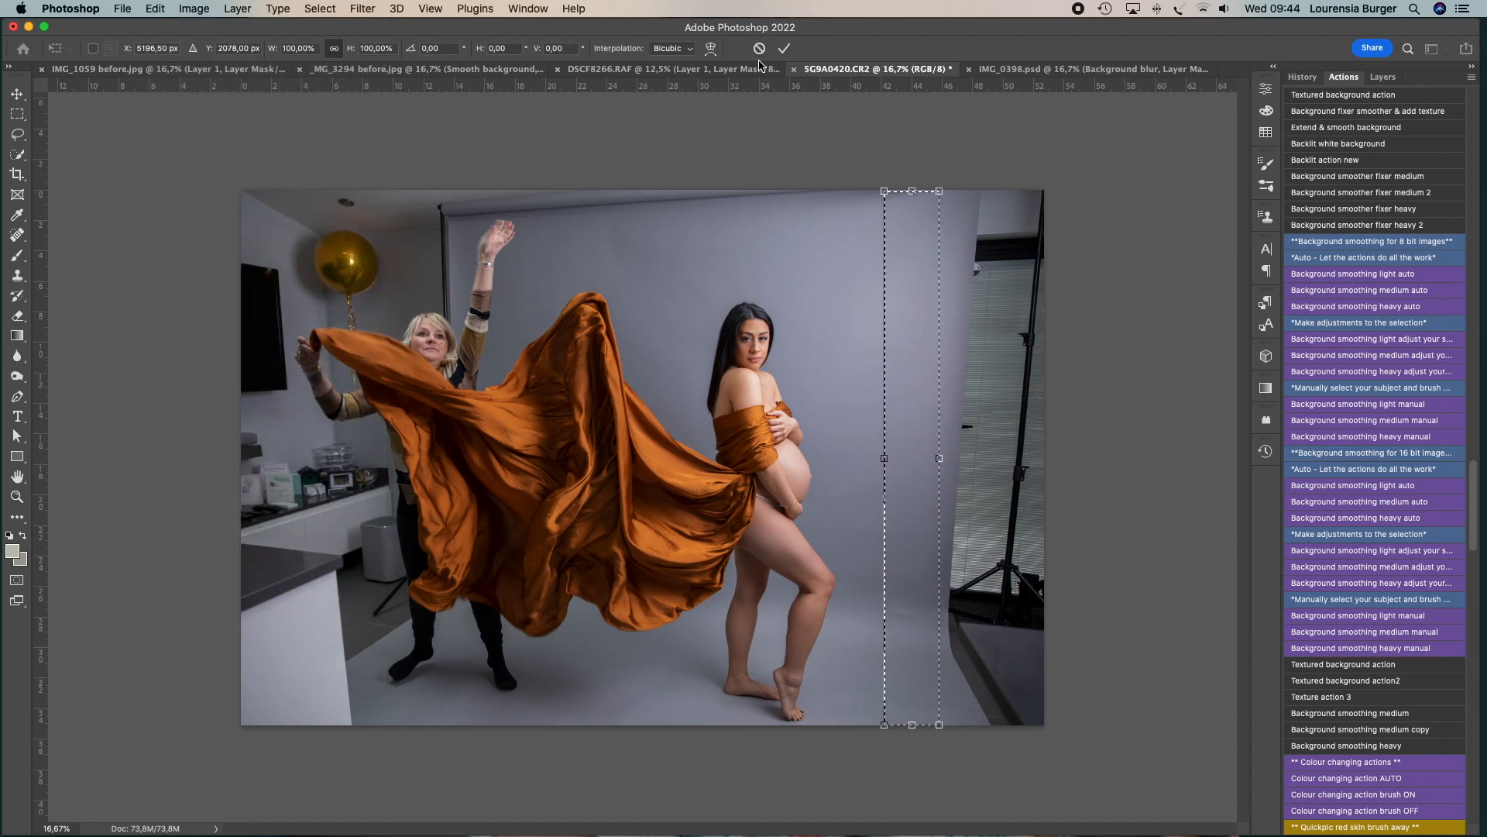
{"action": "left_click", "coordinate": [759, 49]}
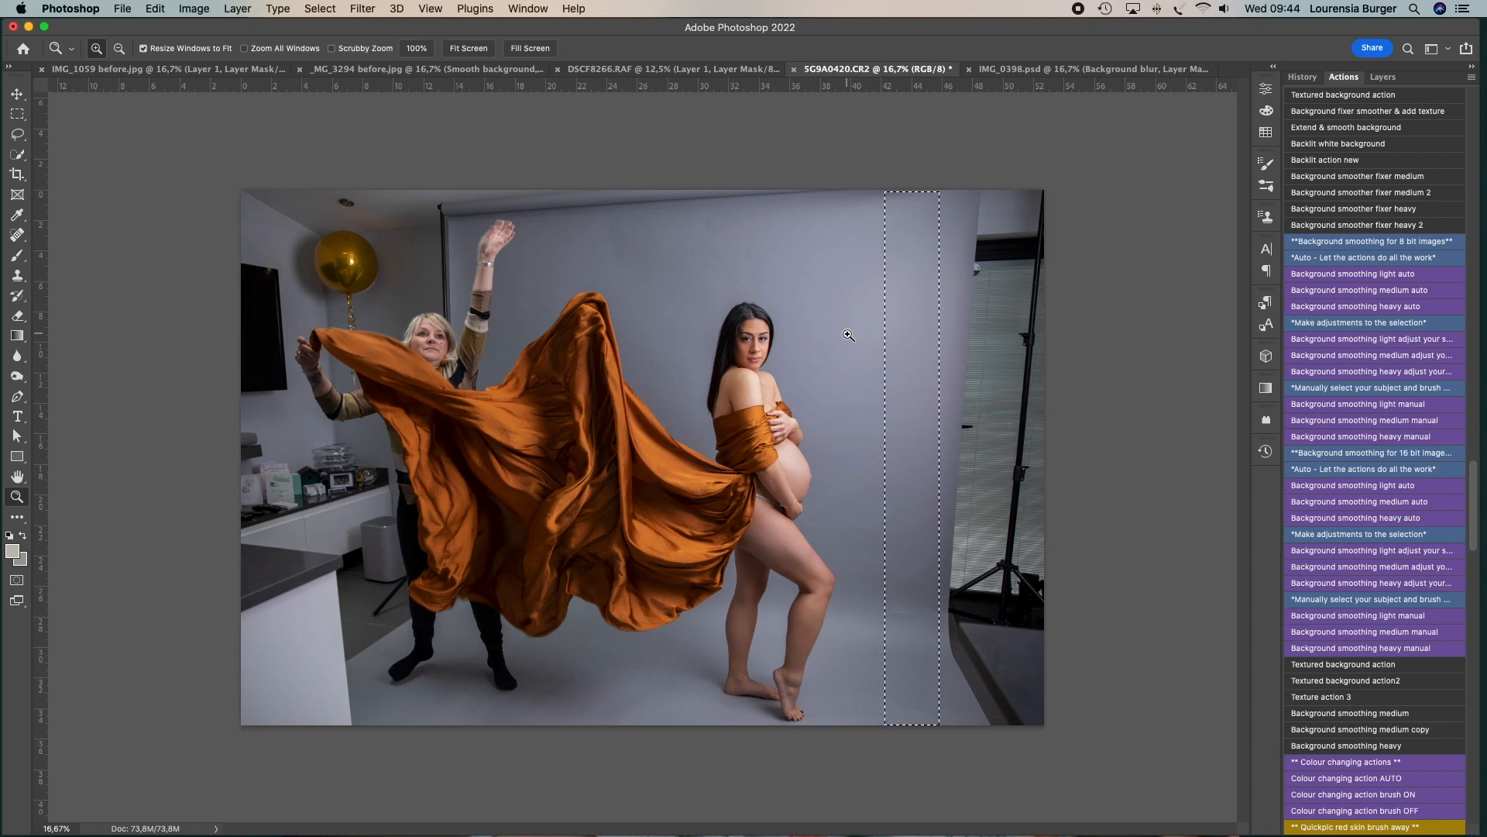
- Stretch the selected backdrop strip sideways to about 299% width, at full height, past the photo's right edge
{"action": "key", "text": "super+t"}
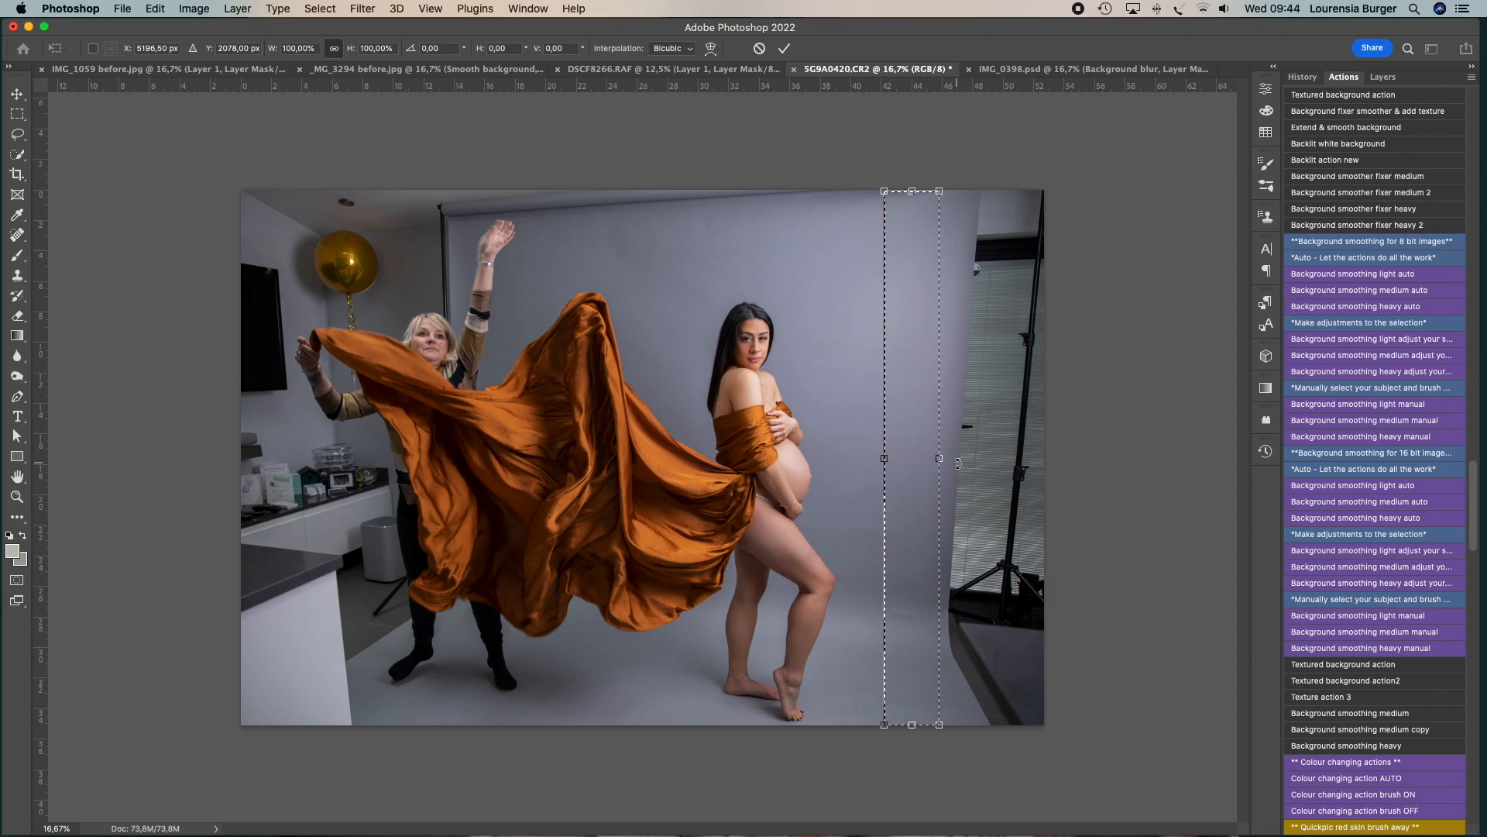
{"action": "left_click_drag", "start_coordinate": [937, 459], "coordinate": [1000, 458]}
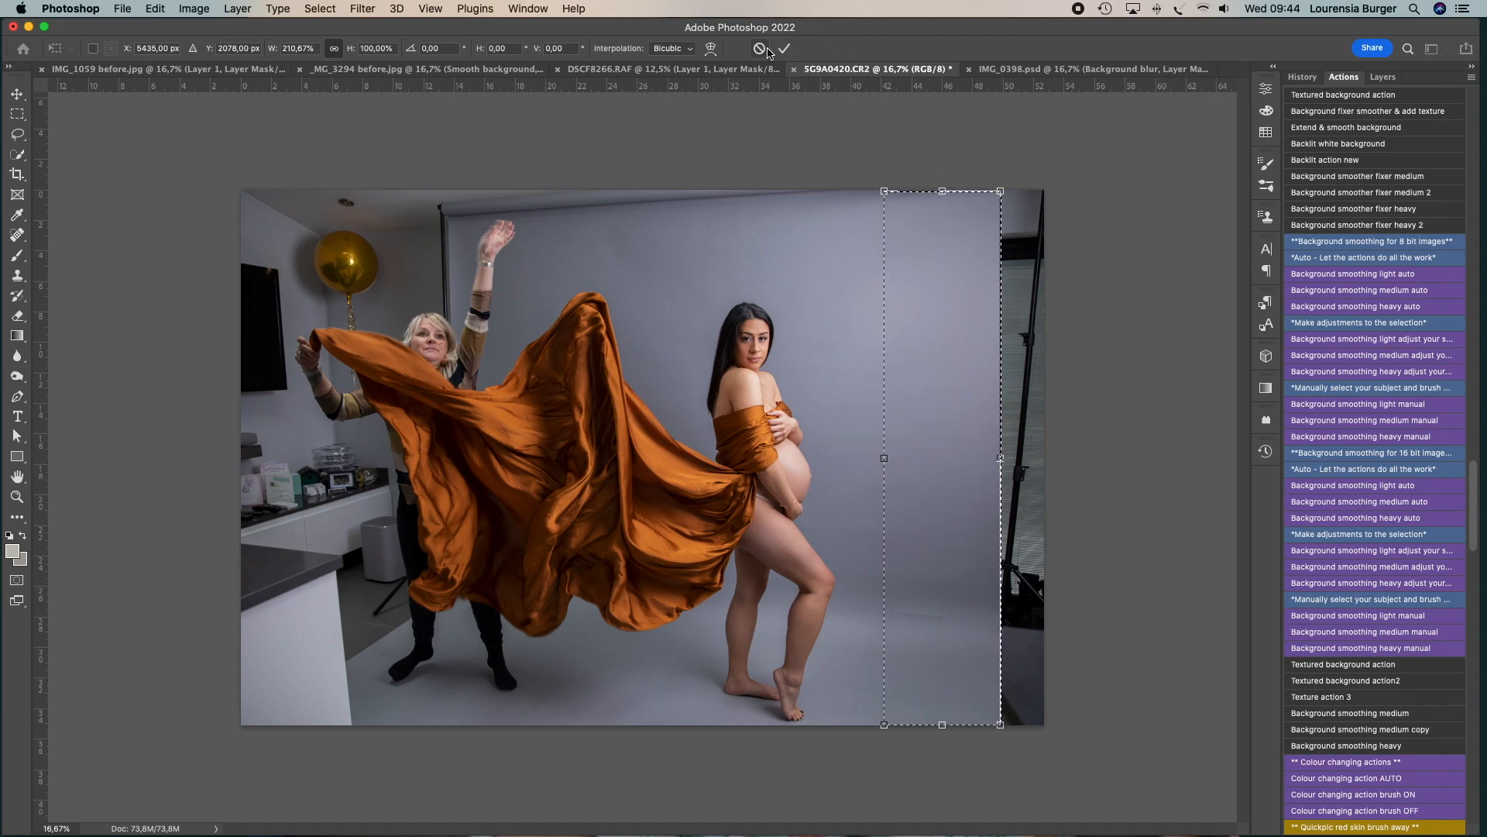
{"action": "key", "text": "super+z"}
{"action": "mouse_move", "coordinate": [940, 458]}
{"action": "left_mouse_down"}
{"action": "mouse_move", "coordinate": [1029, 459]}
{"action": "mouse_move", "coordinate": [955, 458]}
{"action": "left_mouse_up"}
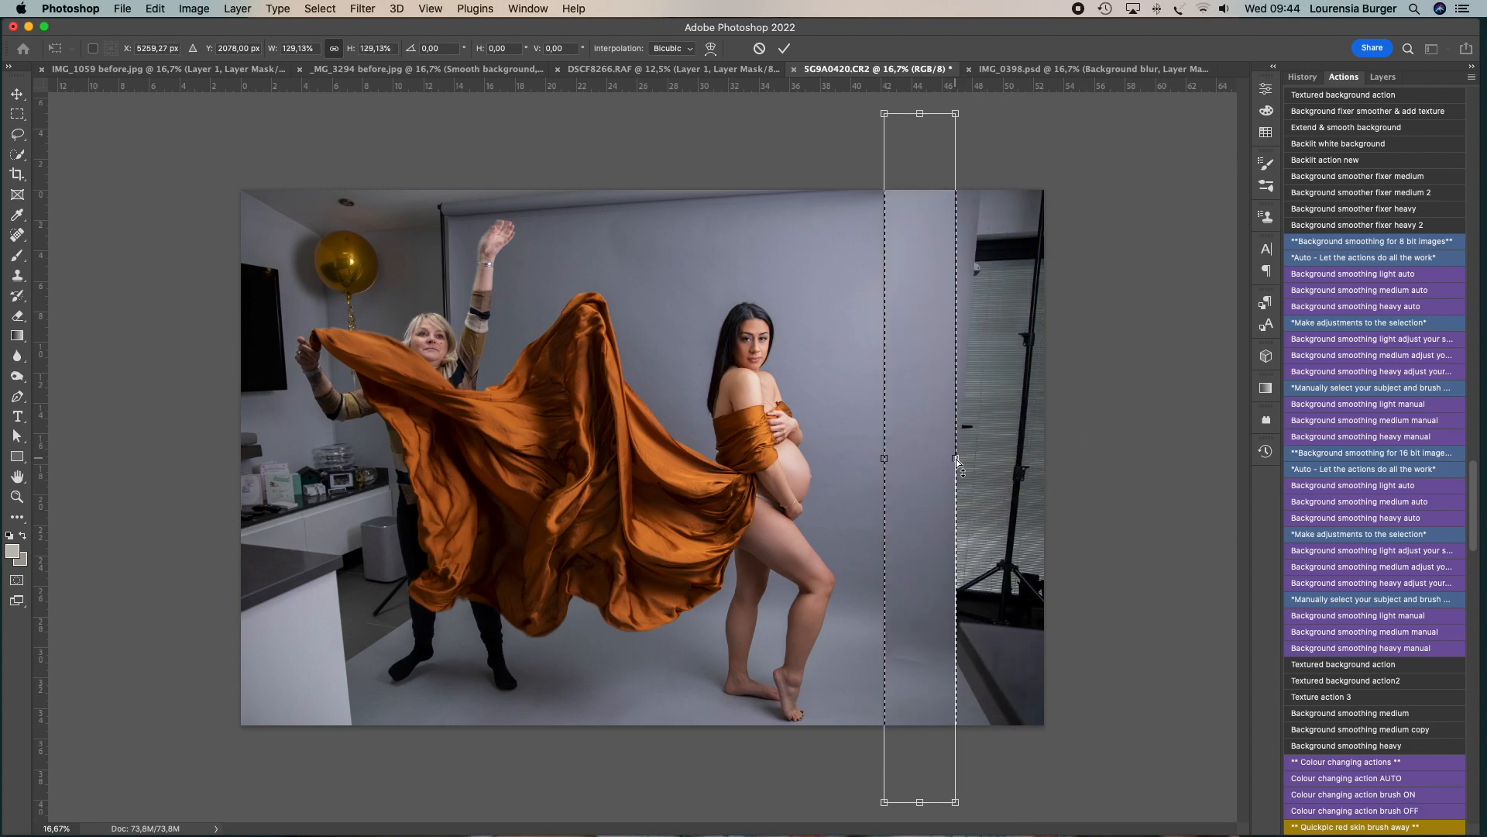
{"action": "key", "text": "super+z"}
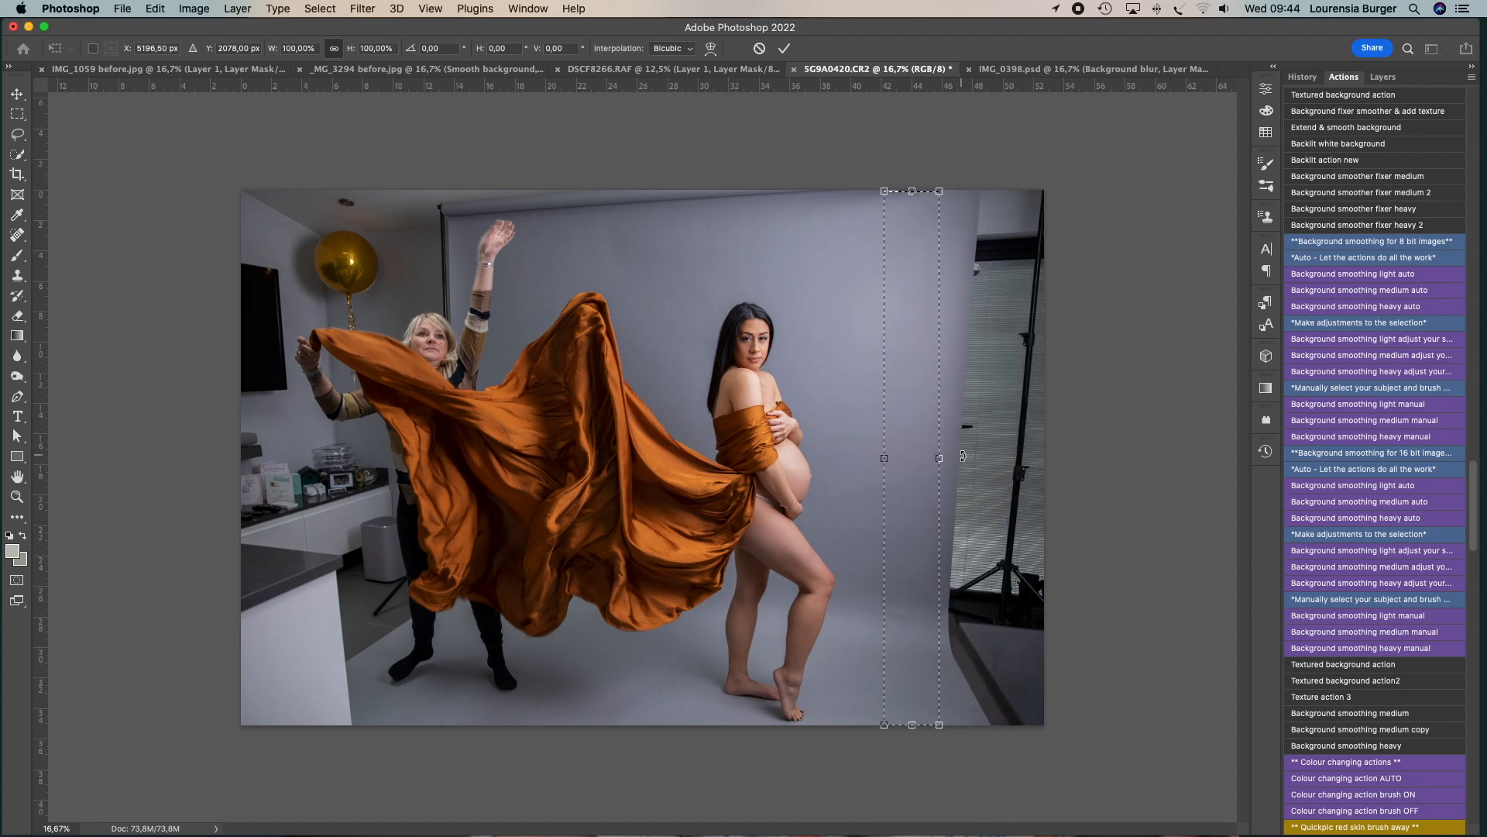
{"action": "left_click_drag", "start_coordinate": [939, 459], "coordinate": [1049, 459]}
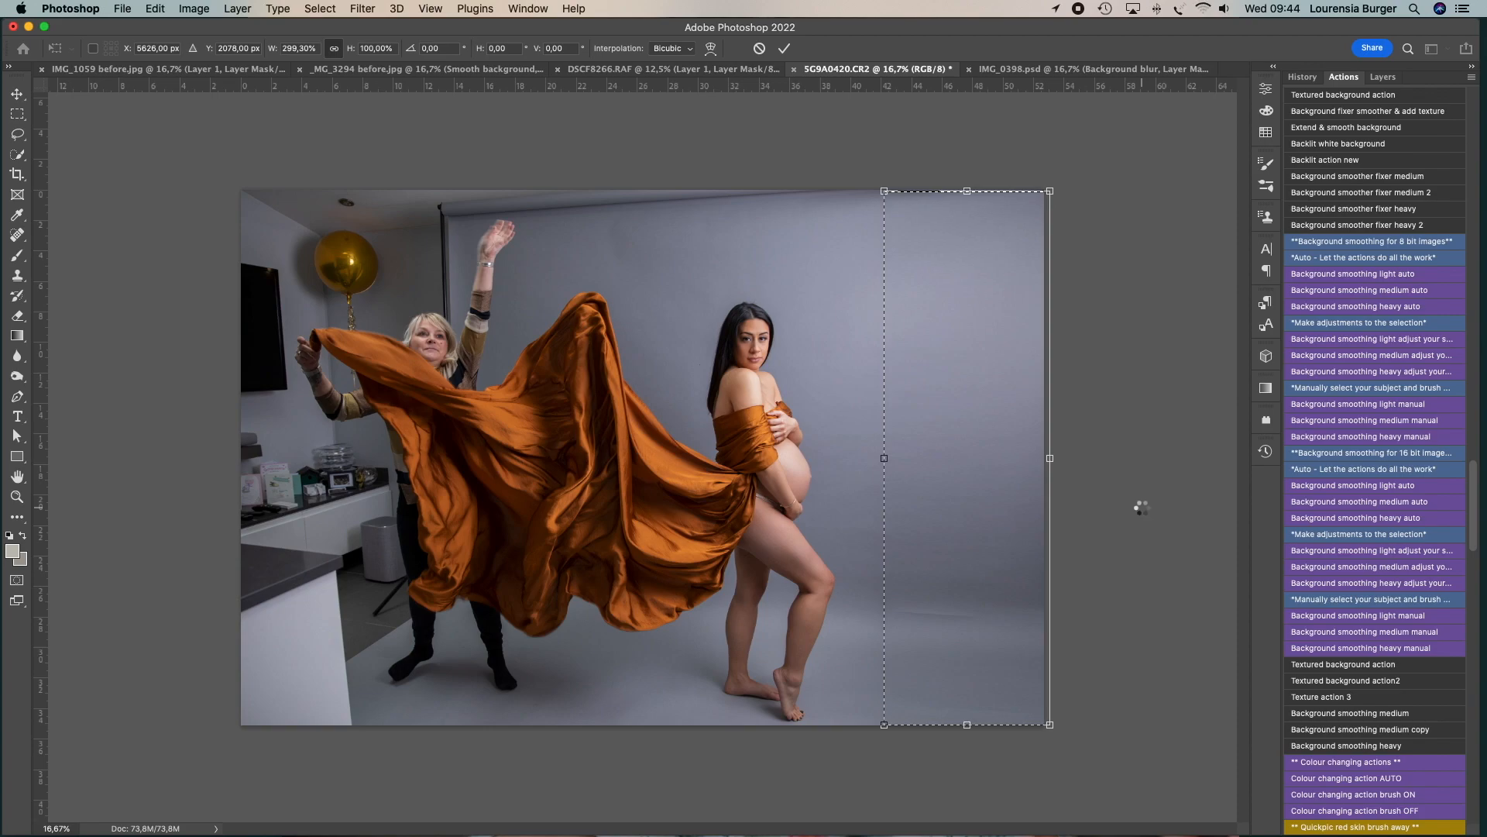
{"action": "key", "text": "Return"}
{"action": "key", "text": "z"}
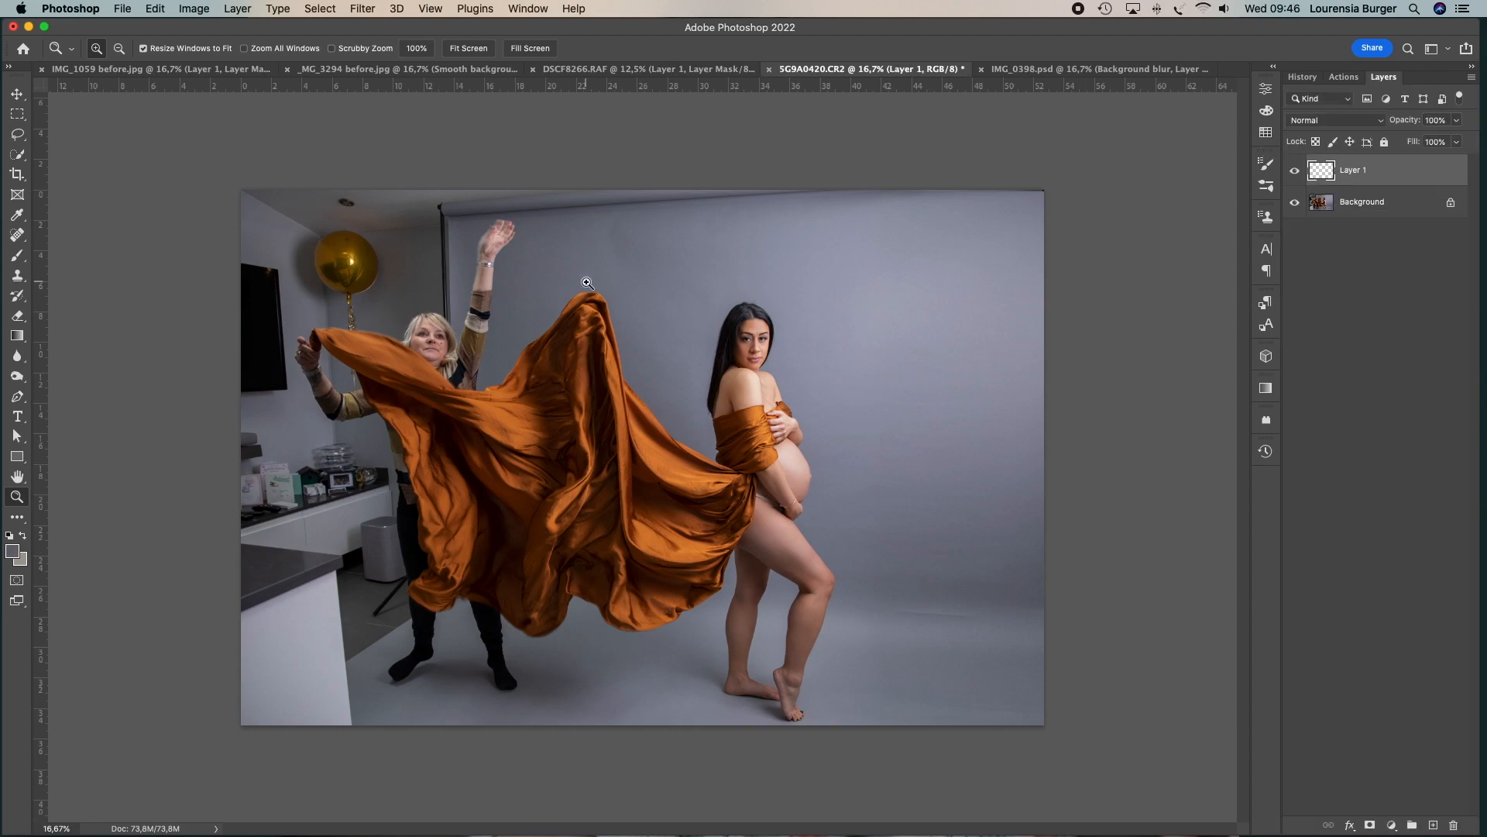
- Sample the grey backdrop colour and paint it on Layer 1 at 100% opacity over the balloon, wall and ceiling above the assistant
{"action": "key", "text": "b"}
{"action": "left_click", "coordinate": [357, 48]}
{"action": "left_click", "coordinate": [335, 48]}
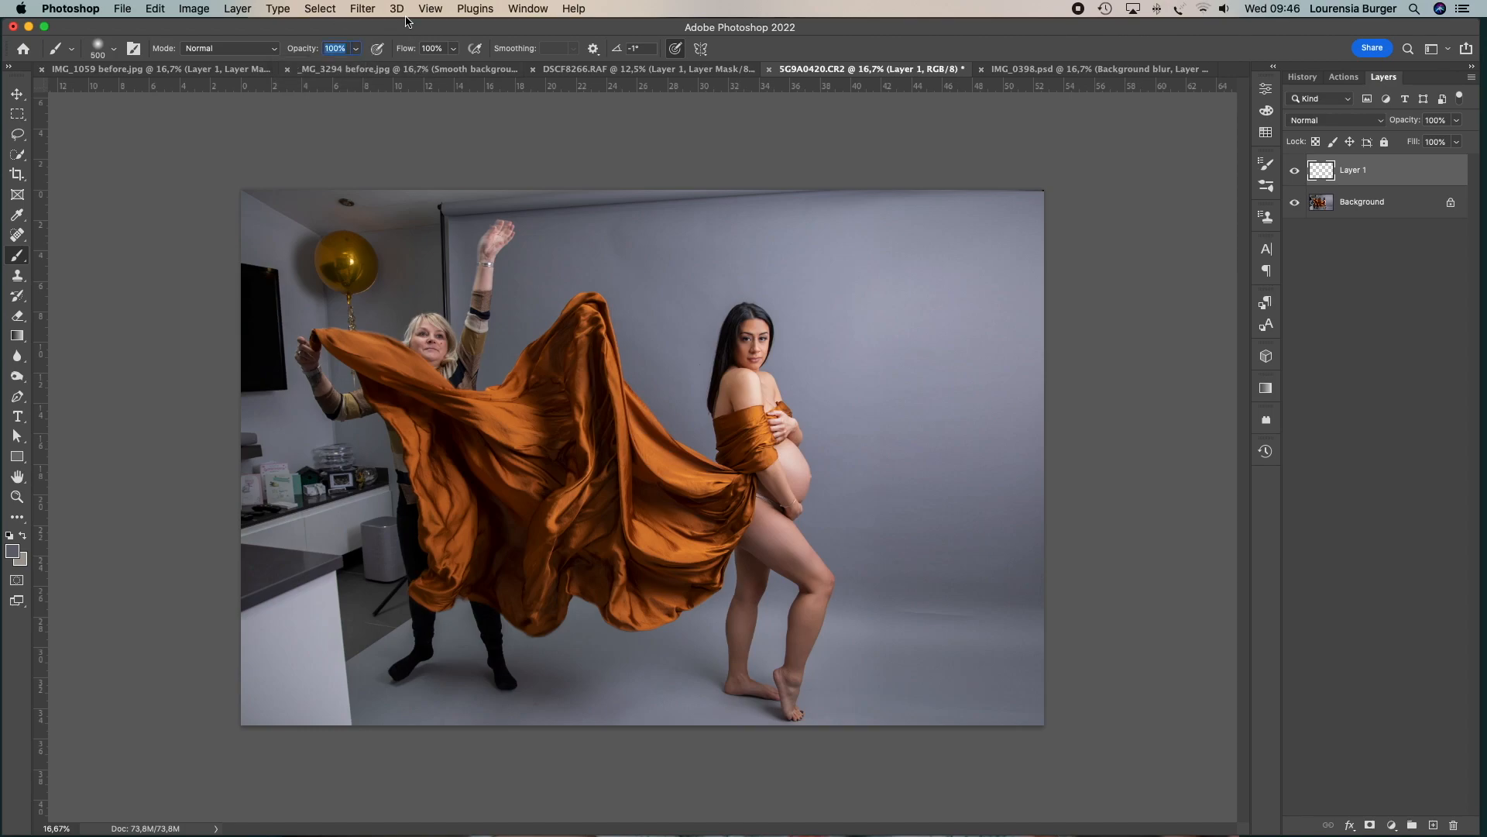
{"action": "left_click", "coordinate": [556, 241]}
{"action": "key", "text": "bracketright"}
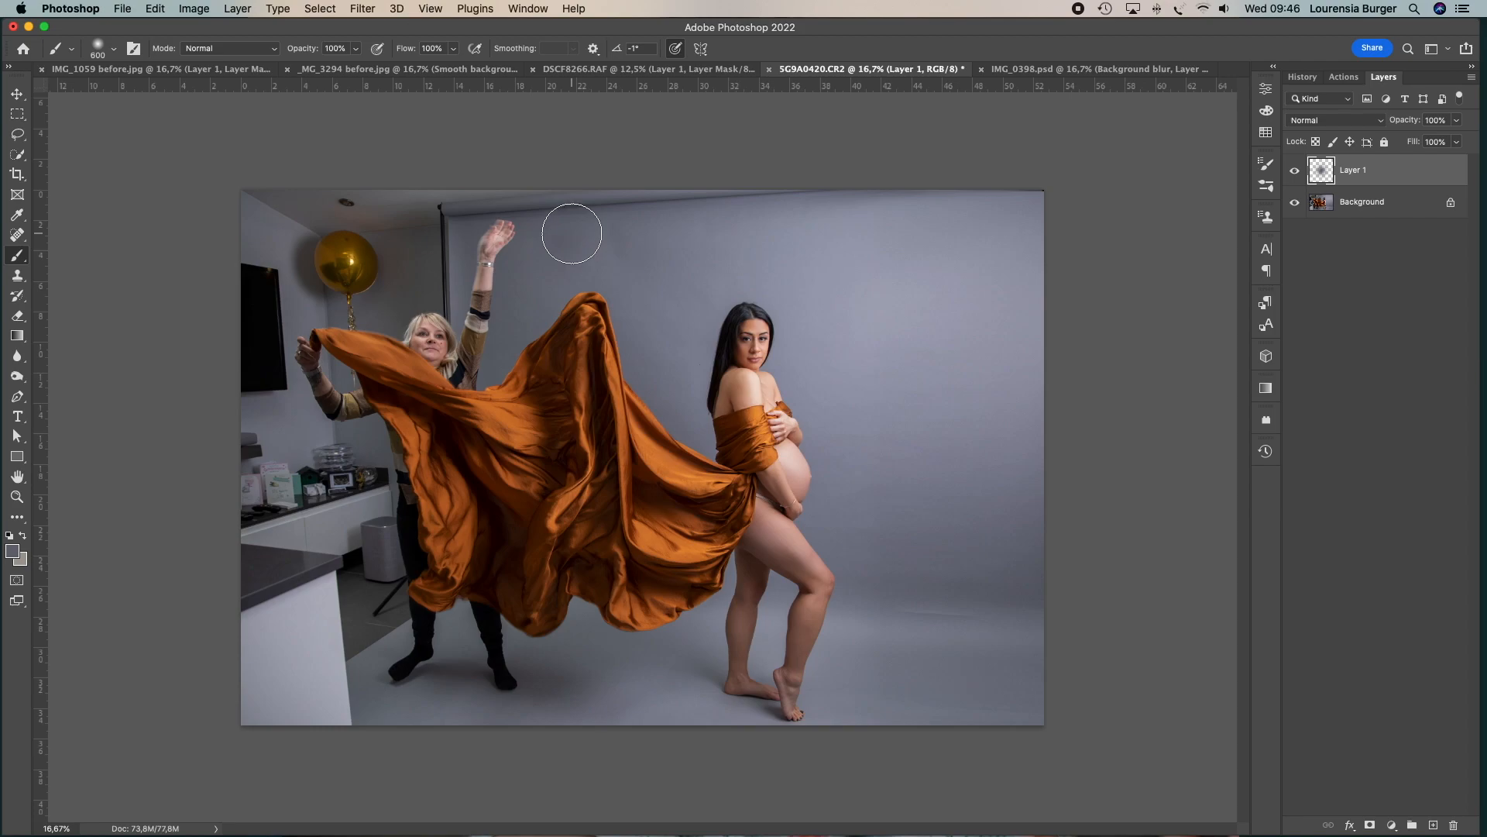
{"action": "key", "text": "alt"}
{"action": "left_click", "coordinate": [520, 258], "text": "alt"}
{"action": "key", "text": "bracketright"}
{"action": "key", "text": "bracketright"}
{"action": "key", "text": "bracketright"}
{"action": "mouse_move", "coordinate": [508, 259]}
{"action": "left_mouse_down"}
{"action": "mouse_move", "coordinate": [348, 216]}
{"action": "mouse_move", "coordinate": [199, 221]}
{"action": "left_mouse_up"}
- Paint the sampled grey with a 1000 px brush over the television, cabinets and floor around the assistant
{"action": "key", "text": "bracketright"}
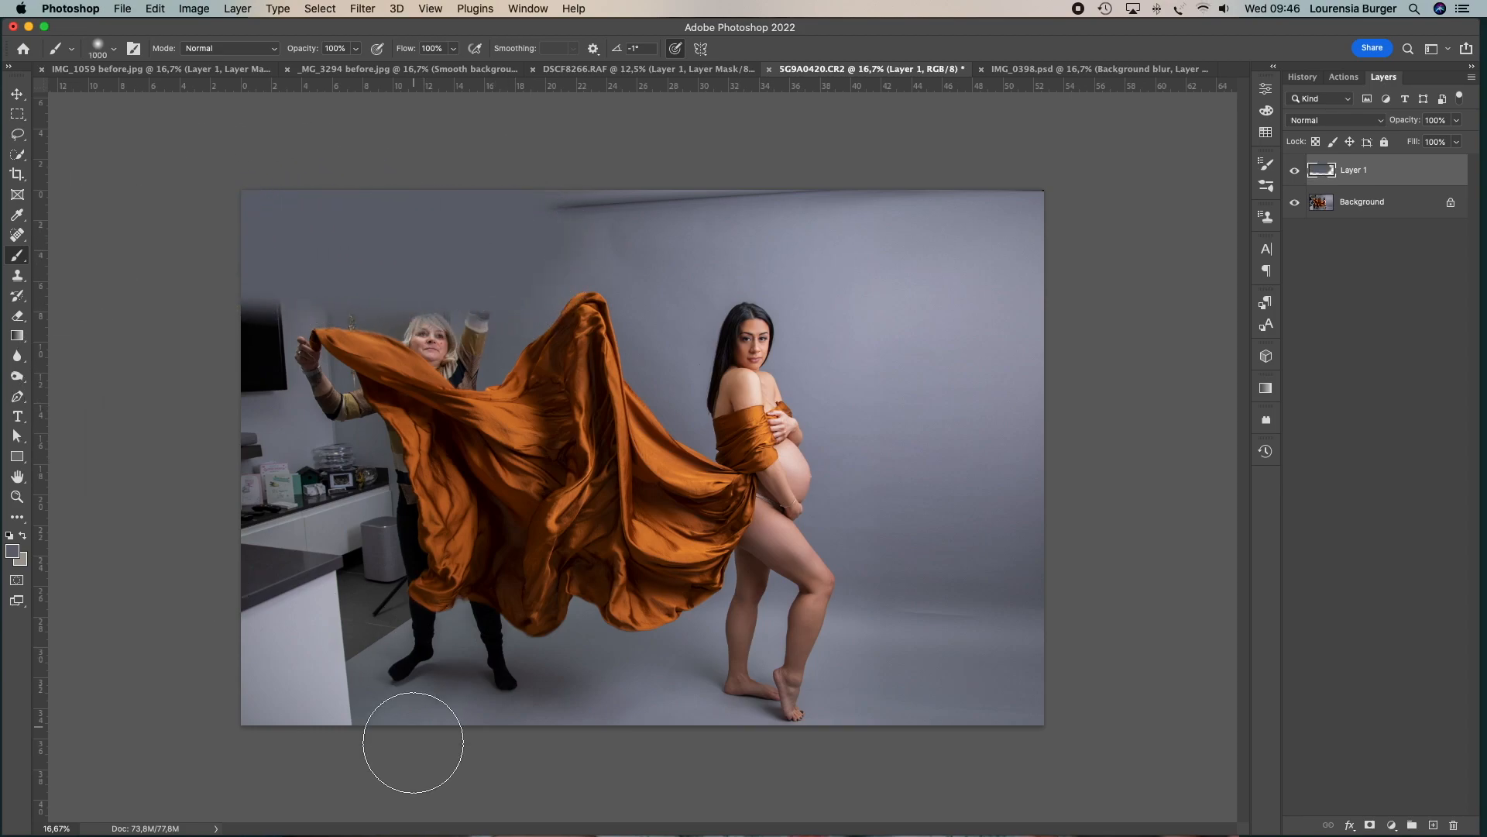
{"action": "mouse_move", "coordinate": [525, 721]}
{"action": "left_mouse_down"}
{"action": "mouse_move", "coordinate": [391, 726]}
{"action": "mouse_move", "coordinate": [236, 598]}
{"action": "mouse_move", "coordinate": [282, 631]}
{"action": "mouse_move", "coordinate": [193, 382]}
{"action": "mouse_move", "coordinate": [182, 242]}
{"action": "mouse_move", "coordinate": [377, 522]}
{"action": "left_mouse_up"}
{"action": "key", "text": "bracketleft"}
{"action": "key", "text": "bracketleft"}
{"action": "key", "text": "bracketleft"}
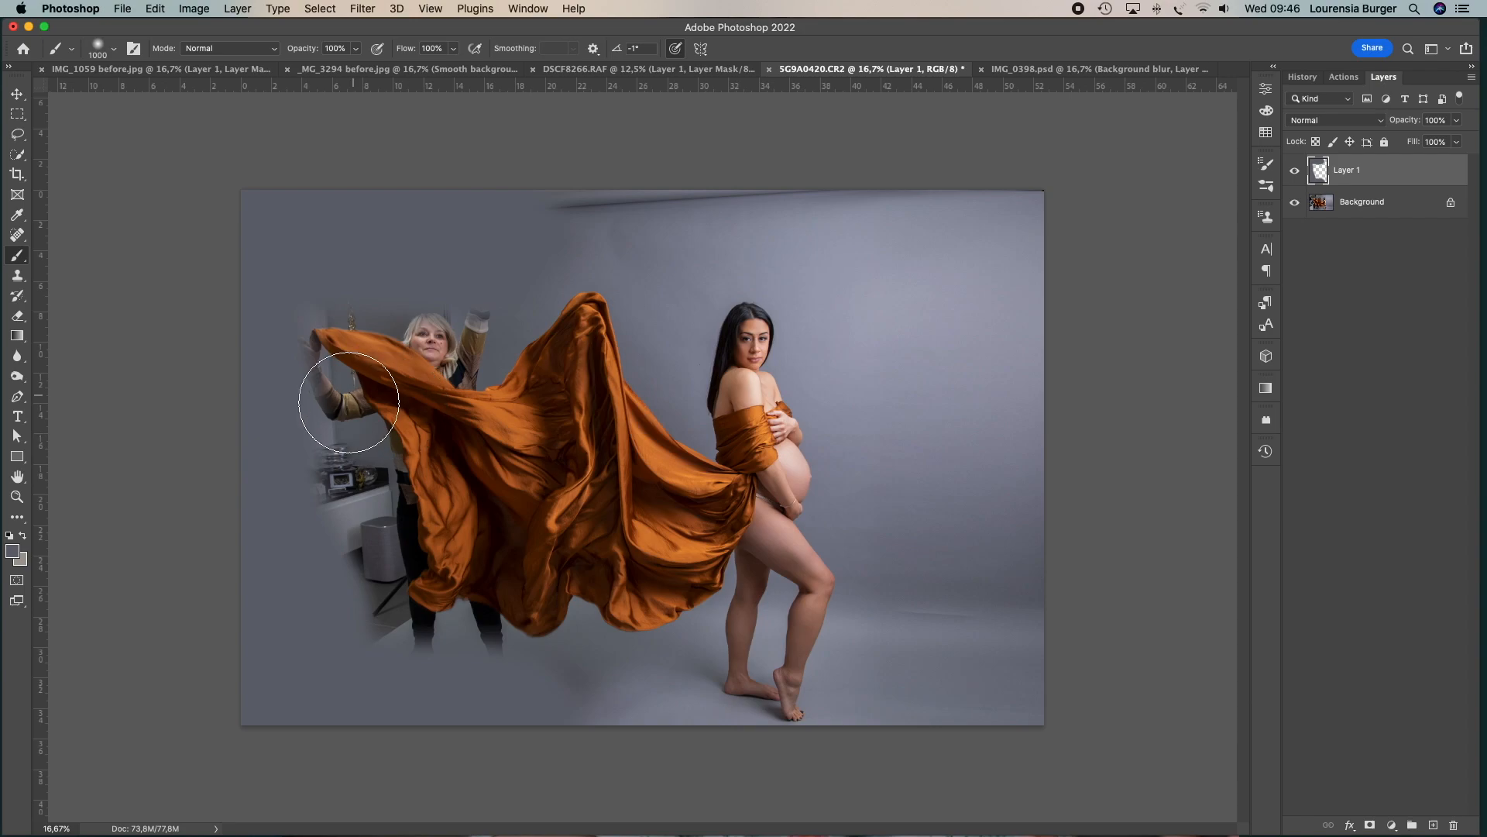
- Paint grey with brushes from 400 px up over the assistant close to the fabric and along the backdrop's upper edge
{"action": "key", "text": "bracketleft"}
{"action": "key", "text": "bracketleft"}
{"action": "key", "text": "bracketleft"}
{"action": "mouse_move", "coordinate": [479, 331]}
{"action": "left_mouse_down"}
{"action": "mouse_move", "coordinate": [396, 282]}
{"action": "mouse_move", "coordinate": [295, 274]}
{"action": "mouse_move", "coordinate": [283, 379]}
{"action": "mouse_move", "coordinate": [302, 399]}
{"action": "mouse_move", "coordinate": [341, 596]}
{"action": "mouse_move", "coordinate": [382, 676]}
{"action": "mouse_move", "coordinate": [442, 652]}
{"action": "mouse_move", "coordinate": [476, 661]}
{"action": "mouse_move", "coordinate": [498, 707]}
{"action": "left_mouse_up"}
{"action": "mouse_move", "coordinate": [315, 442]}
{"action": "left_mouse_down"}
{"action": "mouse_move", "coordinate": [346, 471]}
{"action": "mouse_move", "coordinate": [363, 523]}
{"action": "mouse_move", "coordinate": [376, 648]}
{"action": "left_mouse_up"}
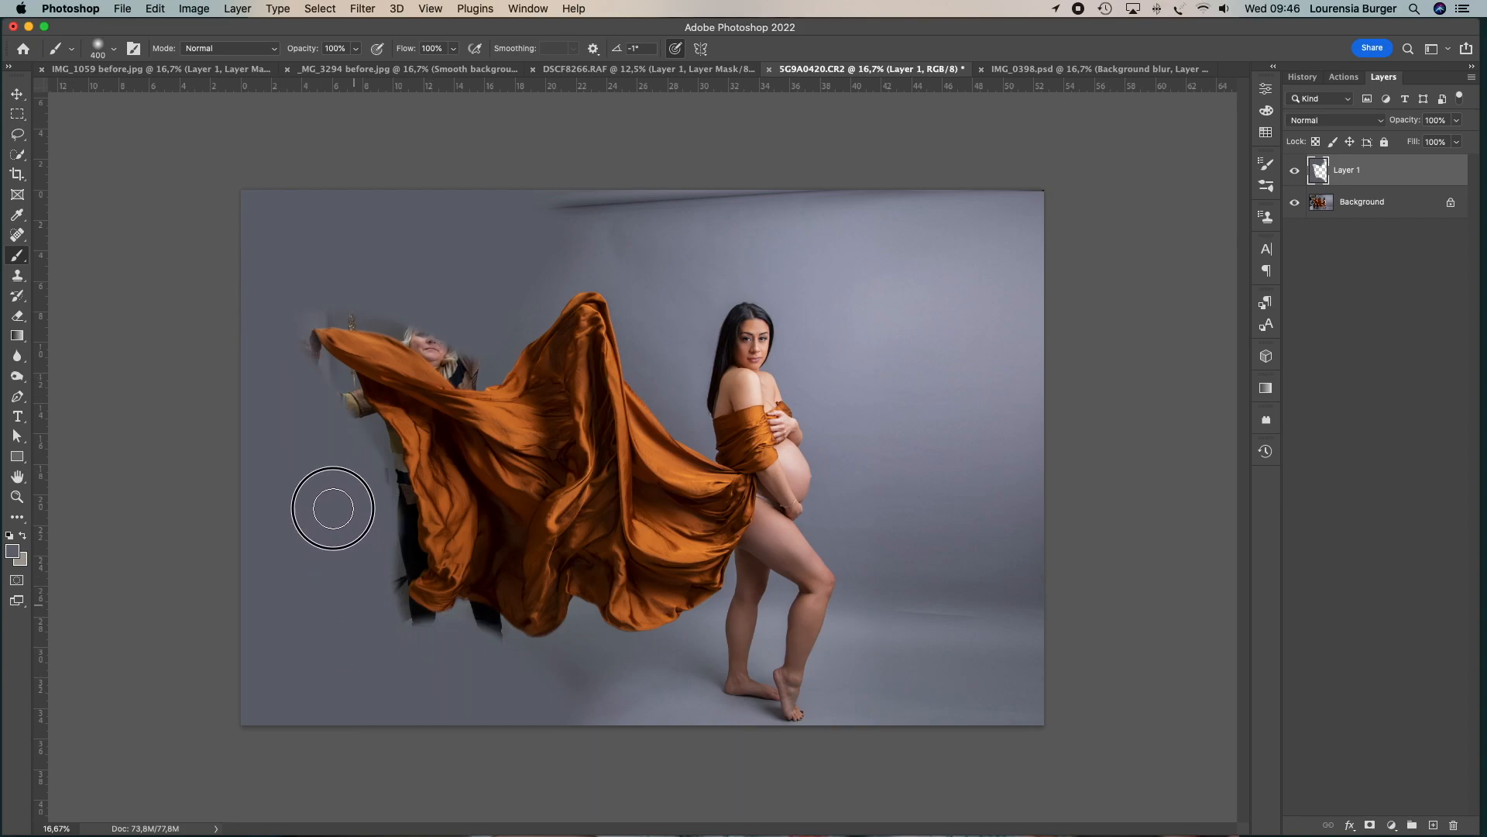
{"action": "key", "text": "bracketleft"}
{"action": "key", "text": "bracketright"}
{"action": "key", "text": "bracketright"}
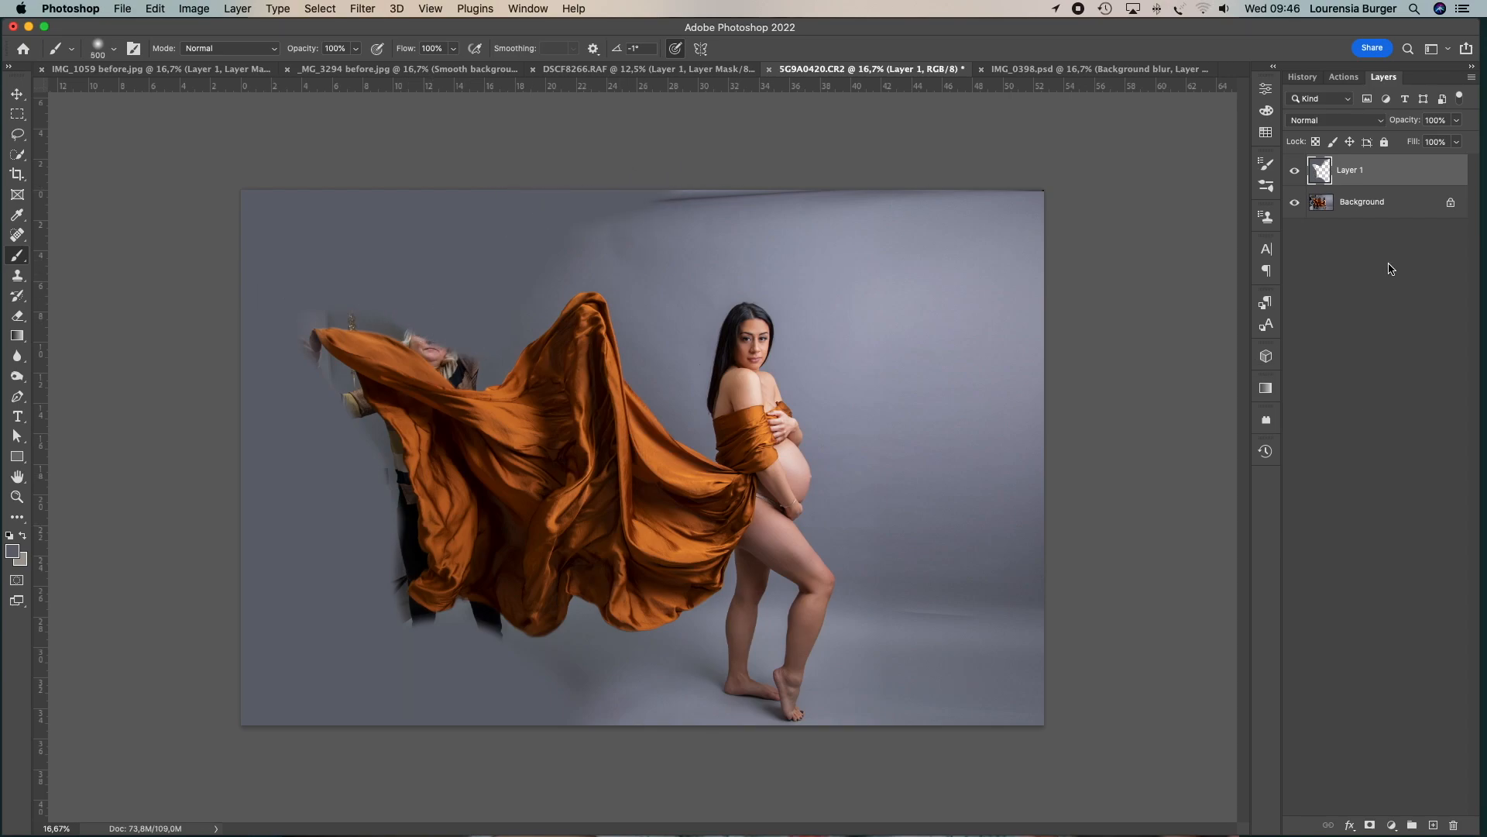
- Merge Layer 1 with the Background and run the 8-bit Background smoothing heavy auto action
{"action": "left_click", "coordinate": [1364, 205]}
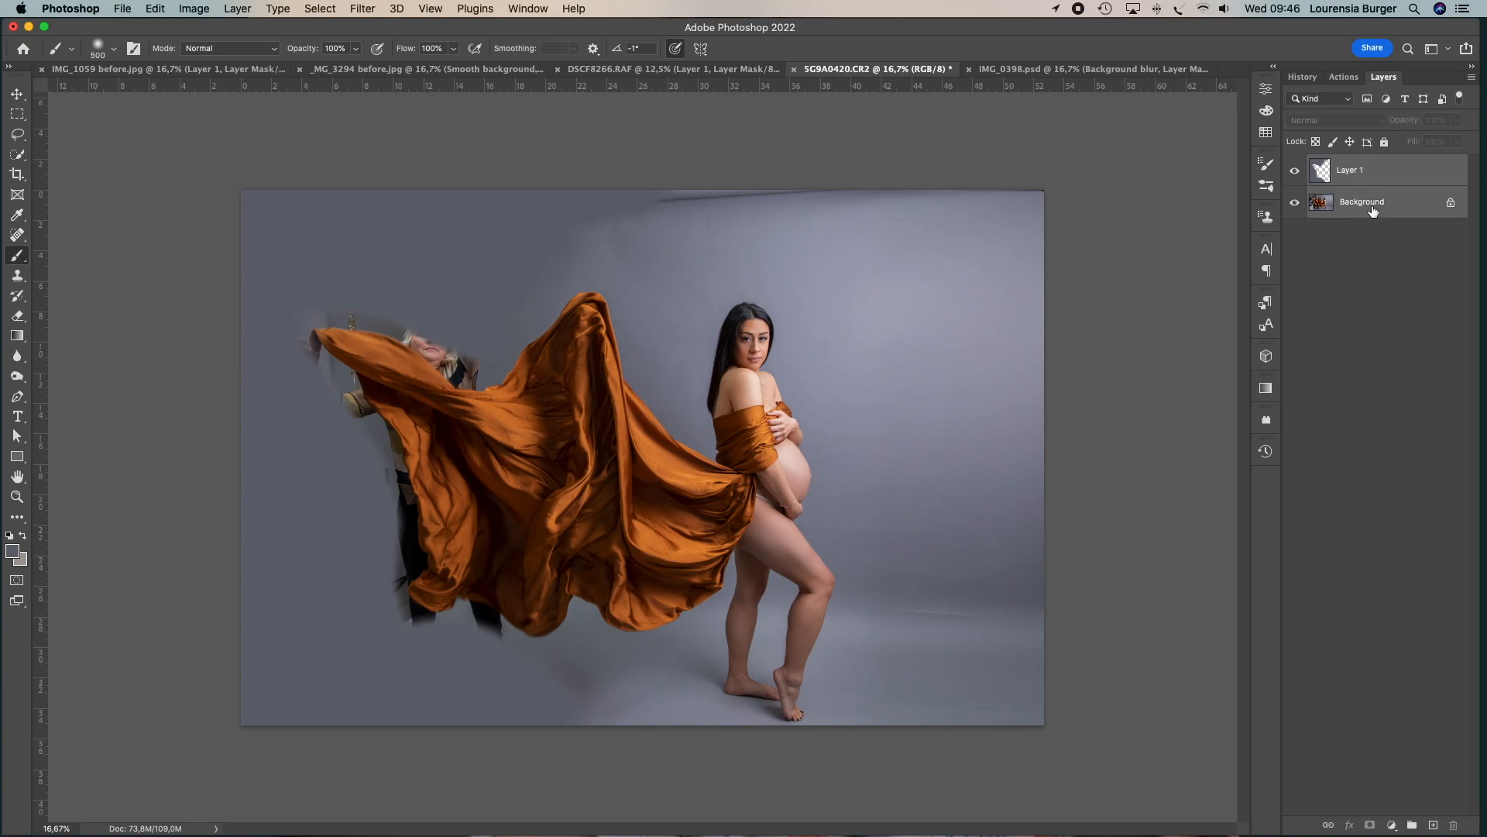
{"action": "key", "text": "super+shift+e"}
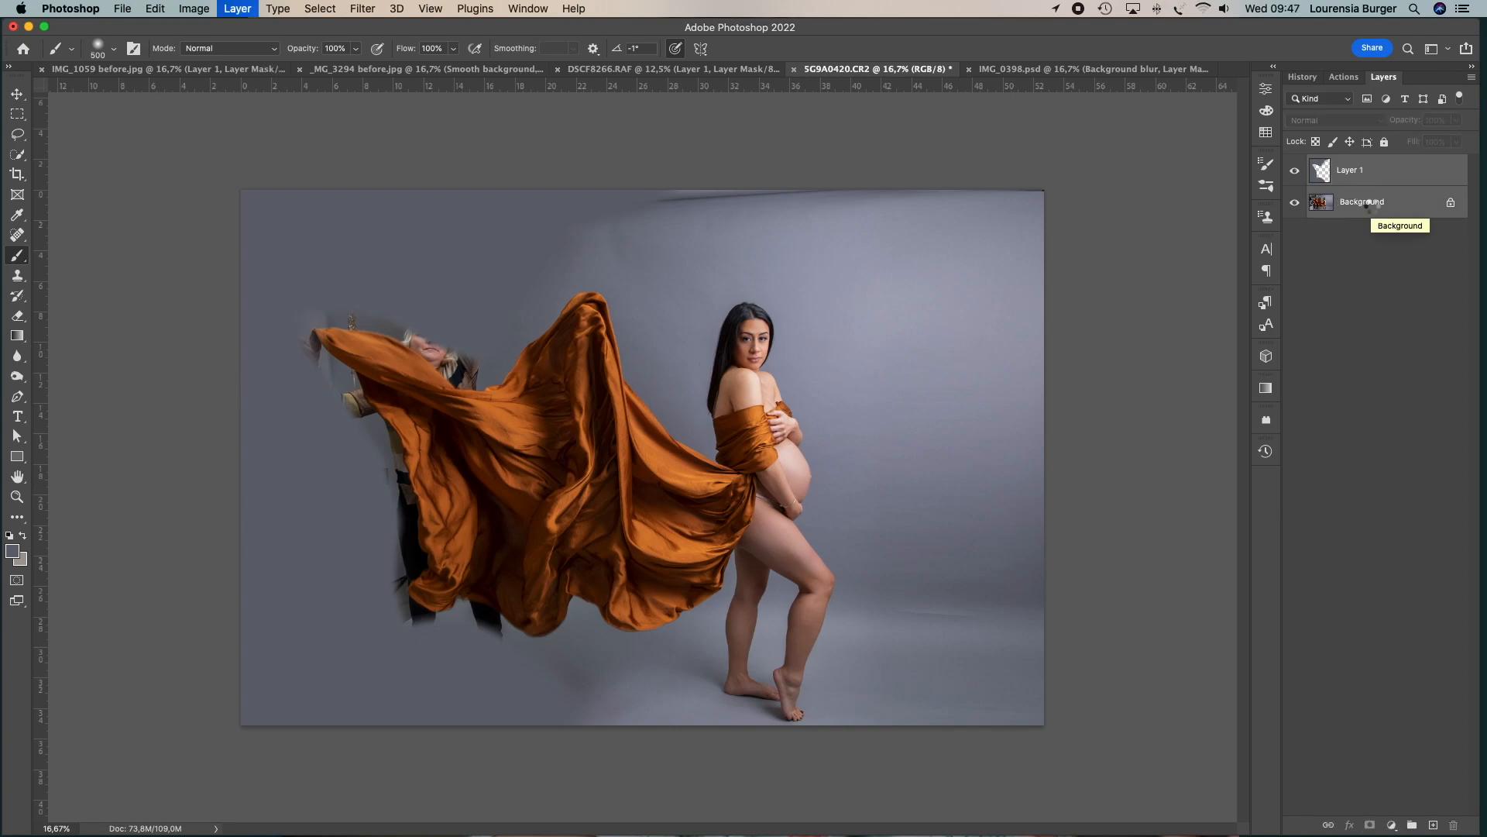
{"action": "left_click", "coordinate": [1344, 78]}
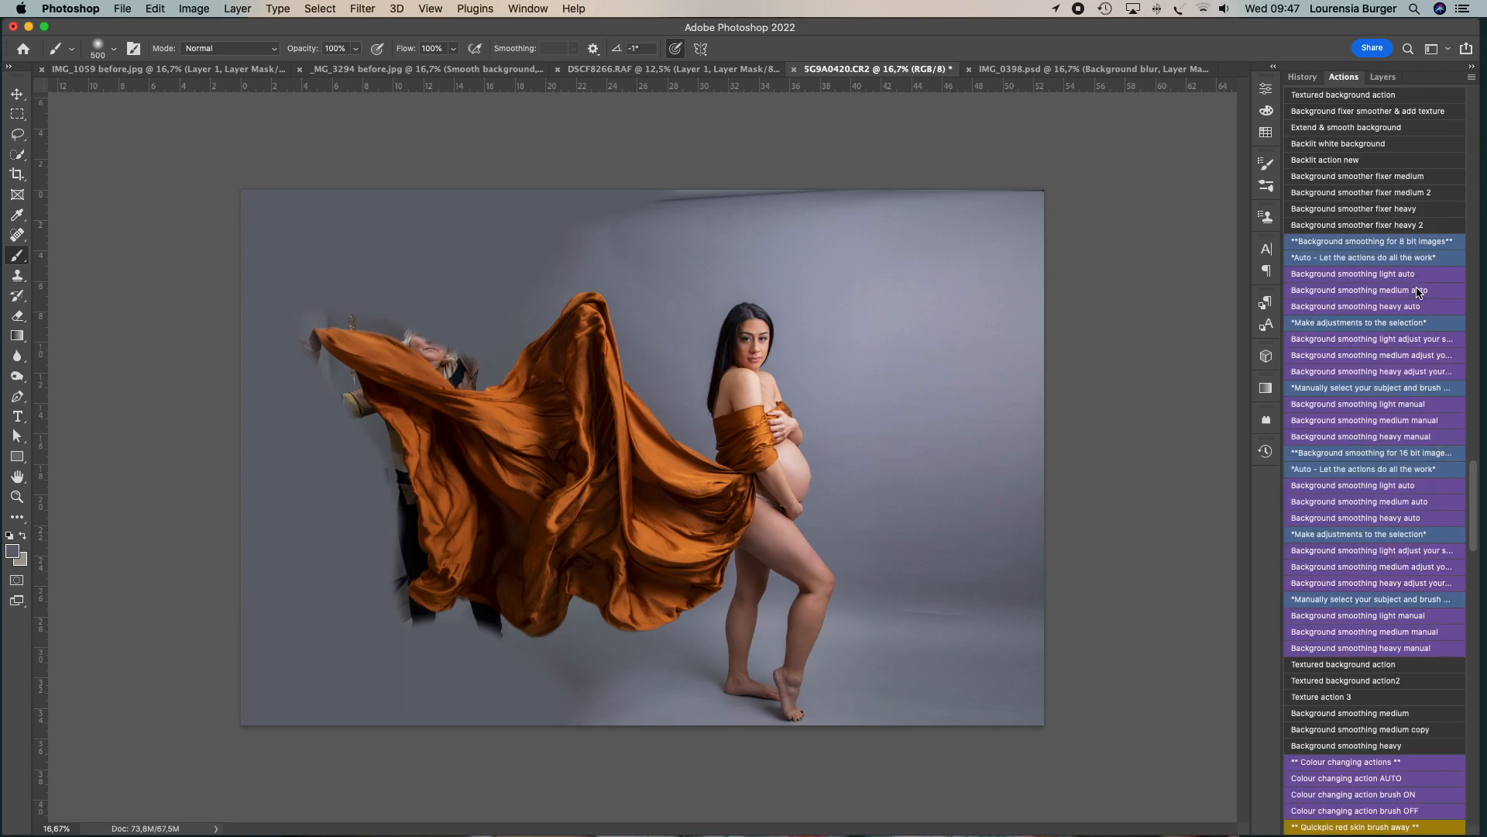
{"action": "left_click", "coordinate": [1349, 306]}
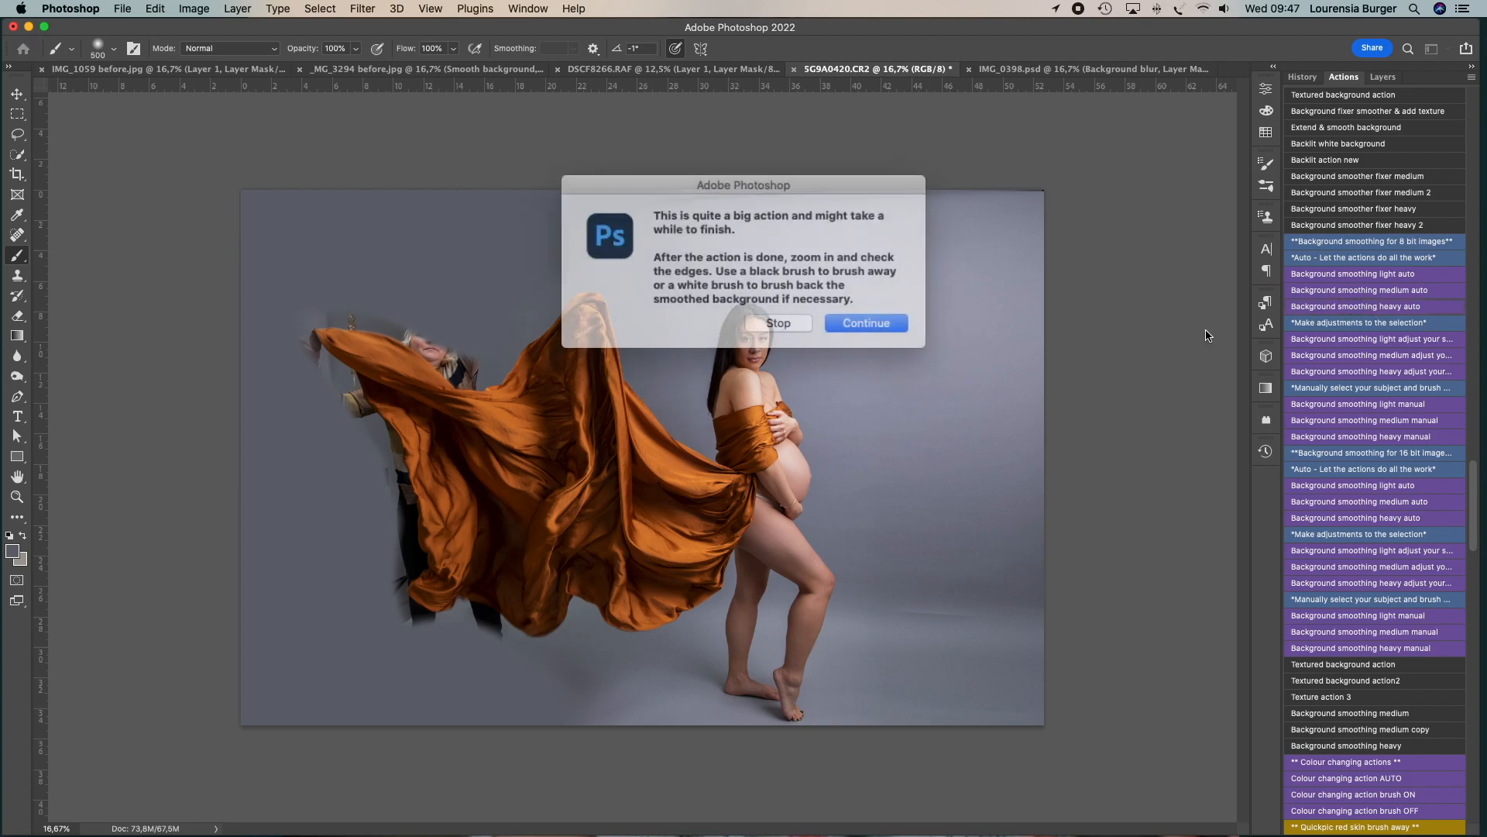
{"action": "left_click", "coordinate": [852, 316]}
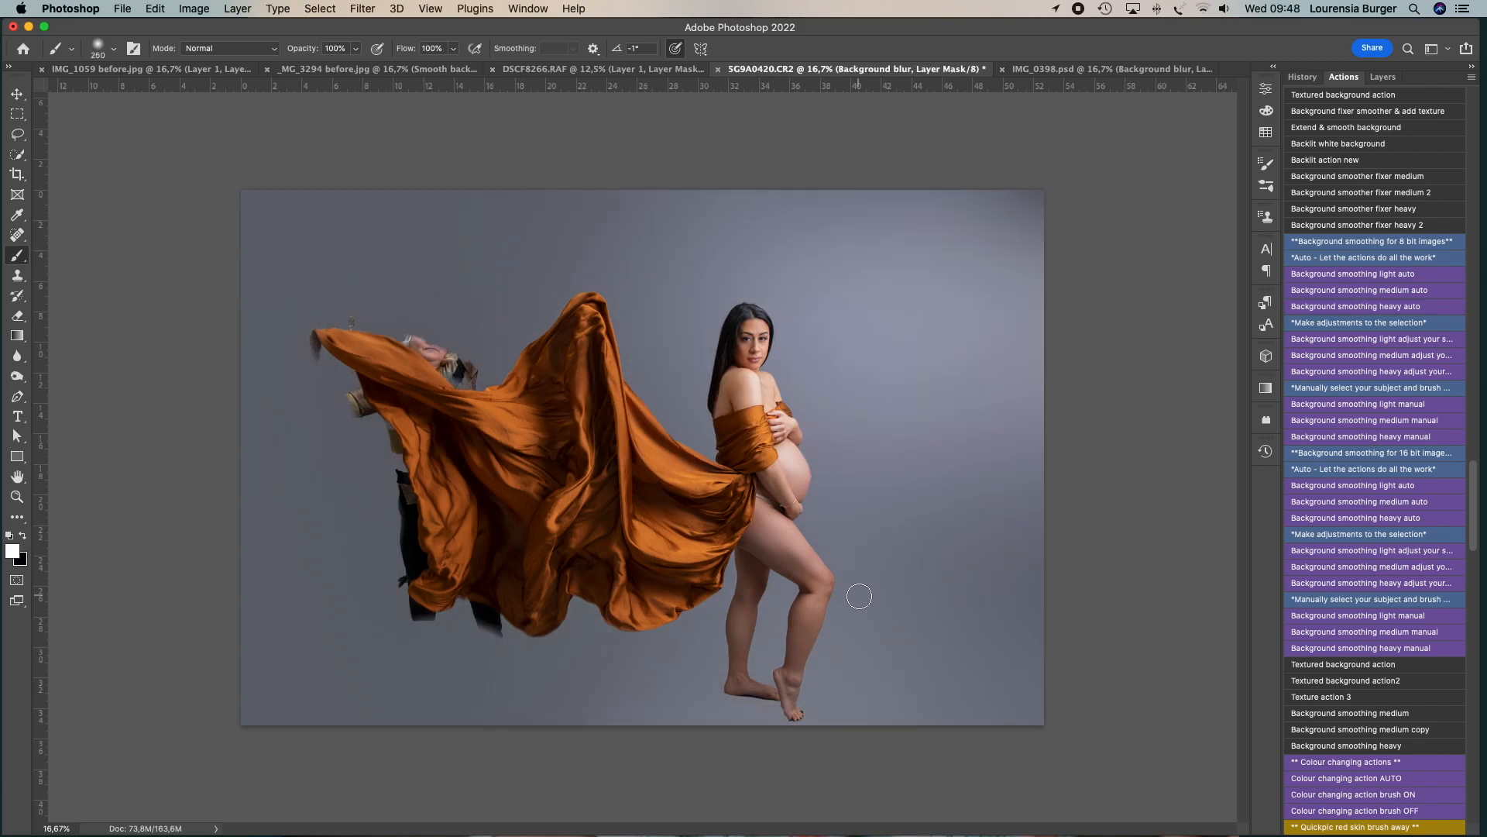
- Paint black on the Background blur mask around the woman's feet with a 700 px brush, lowering the opacity to 34%
{"action": "left_click", "coordinate": [22, 535]}
{"action": "key", "text": "bracketright"}
{"action": "key", "text": "bracketright"}
{"action": "mouse_move", "coordinate": [737, 680]}
{"action": "left_mouse_down"}
{"action": "mouse_move", "coordinate": [752, 695]}
{"action": "mouse_move", "coordinate": [680, 681]}
{"action": "mouse_move", "coordinate": [714, 681]}
{"action": "mouse_move", "coordinate": [720, 659]}
{"action": "left_mouse_up"}
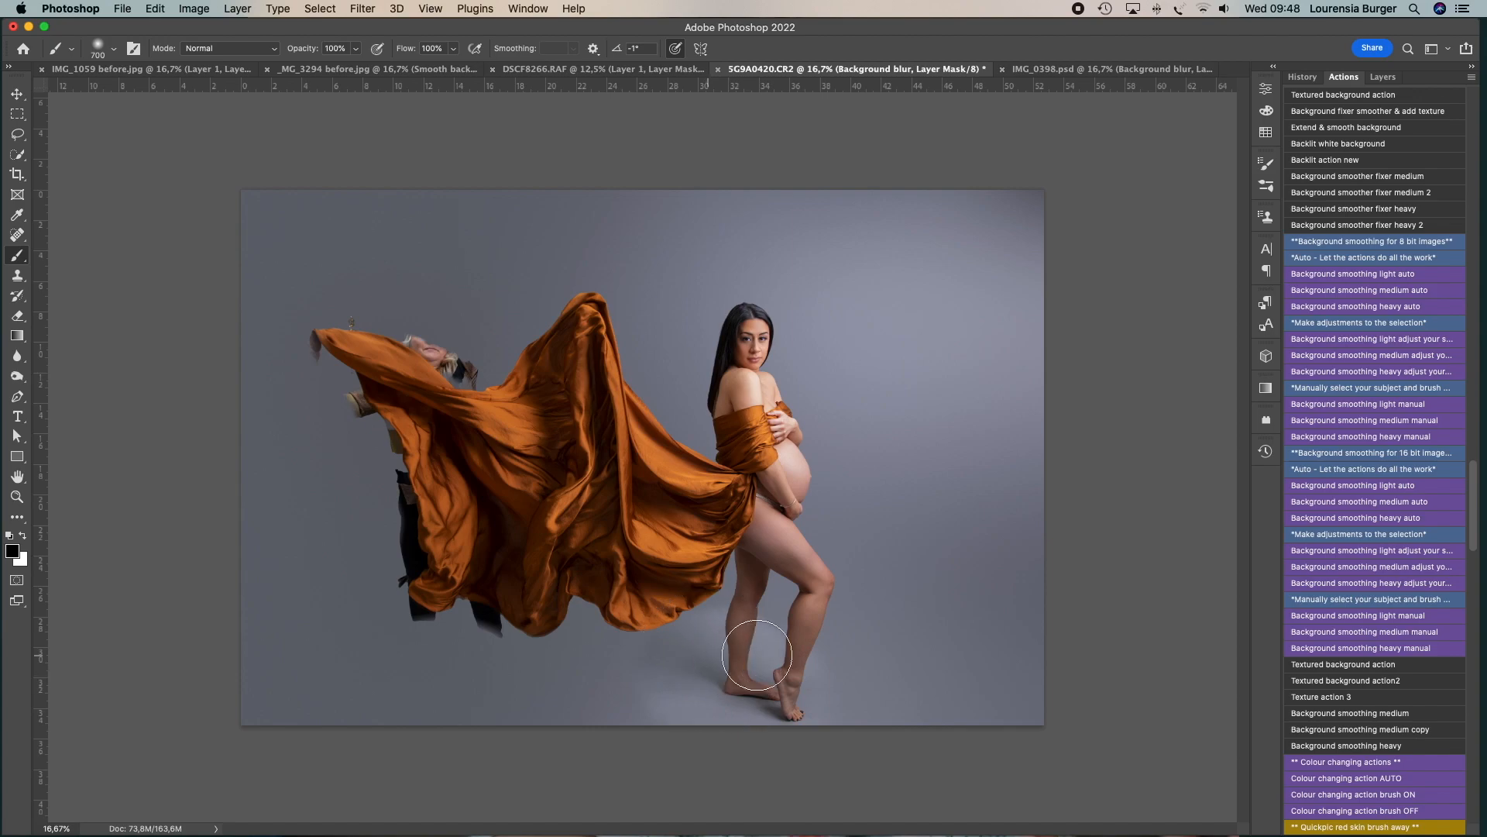
{"action": "mouse_move", "coordinate": [356, 48]}
{"action": "left_mouse_down"}
{"action": "mouse_move", "coordinate": [353, 68]}
{"action": "mouse_move", "coordinate": [309, 69]}
{"action": "left_mouse_up"}
{"action": "mouse_move", "coordinate": [664, 654]}
{"action": "left_mouse_down"}
{"action": "mouse_move", "coordinate": [629, 629]}
{"action": "mouse_move", "coordinate": [675, 667]}
{"action": "mouse_move", "coordinate": [753, 665]}
{"action": "mouse_move", "coordinate": [765, 634]}
{"action": "mouse_move", "coordinate": [784, 683]}
{"action": "mouse_move", "coordinate": [818, 707]}
{"action": "mouse_move", "coordinate": [739, 637]}
{"action": "left_mouse_up"}
- Paint black on the mask with a 90 px brush at 100% opacity along the woman's hair, back and fabric wrap
{"action": "key", "text": "x"}
{"action": "key", "text": "z"}
{"action": "left_click", "coordinate": [756, 296]}
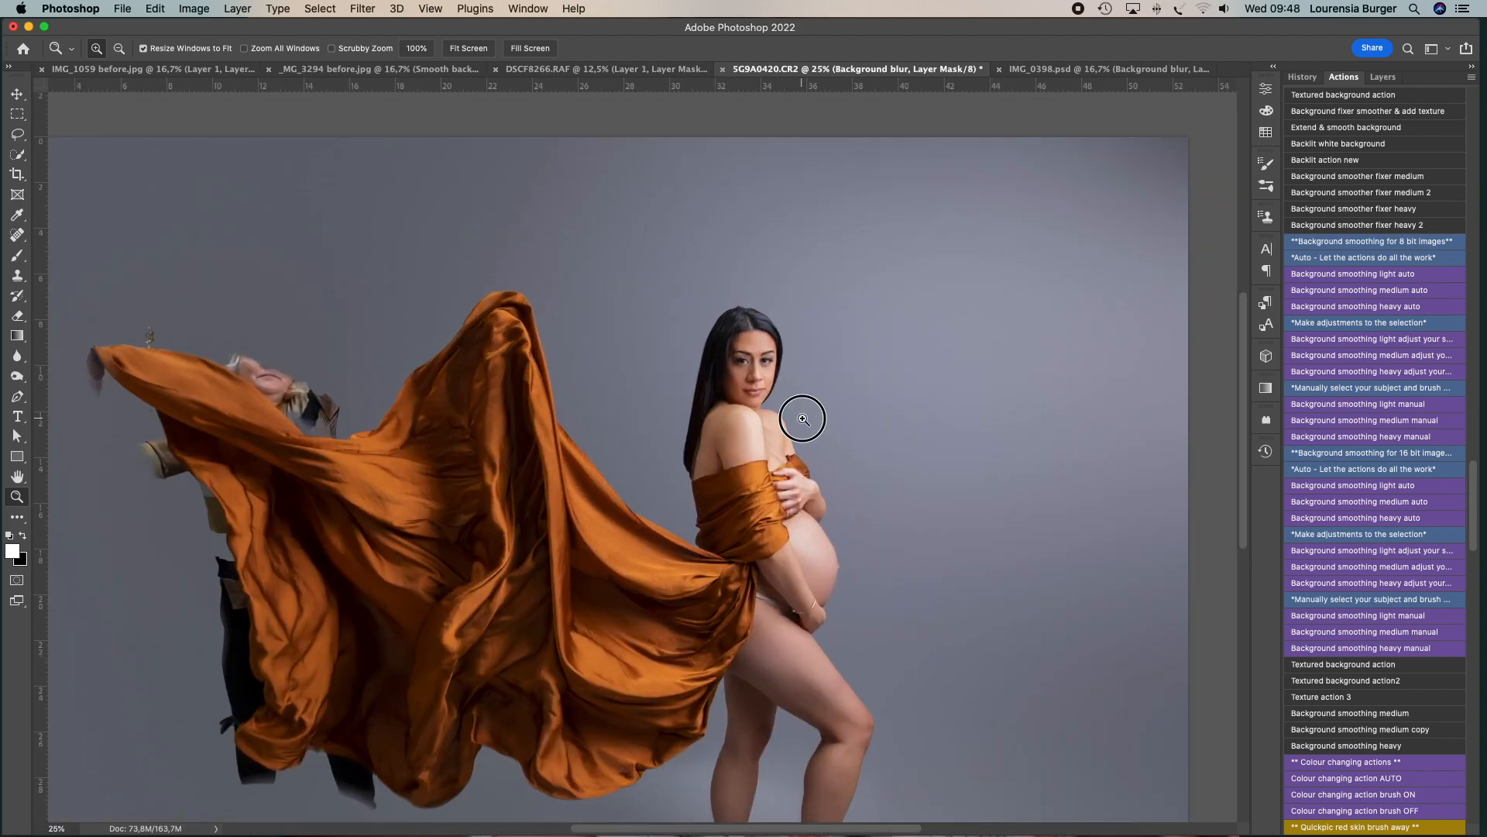
{"action": "left_click", "coordinate": [760, 372]}
{"action": "left_click", "coordinate": [762, 378]}
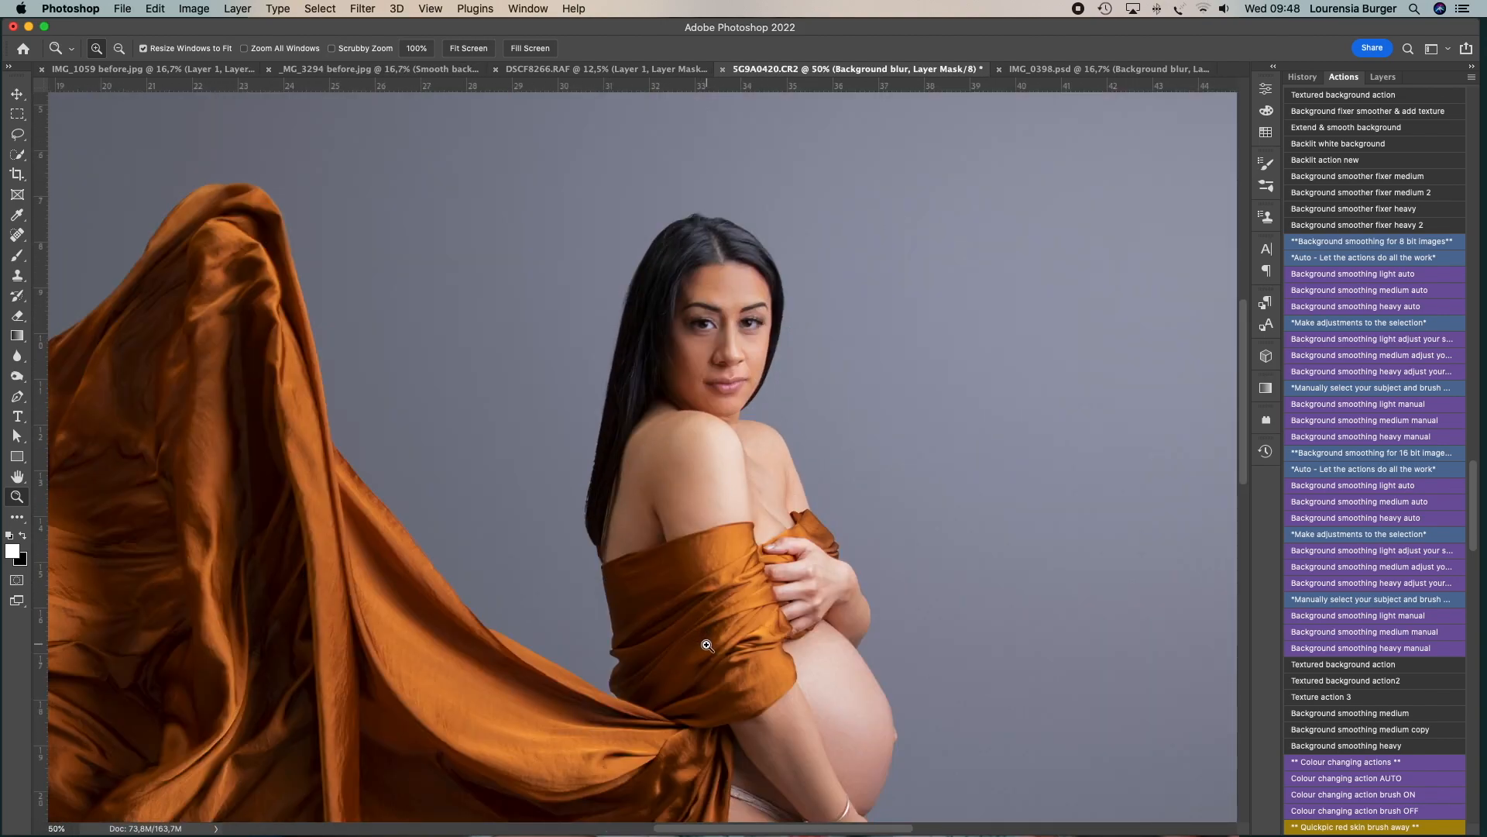
{"action": "key", "text": "b"}
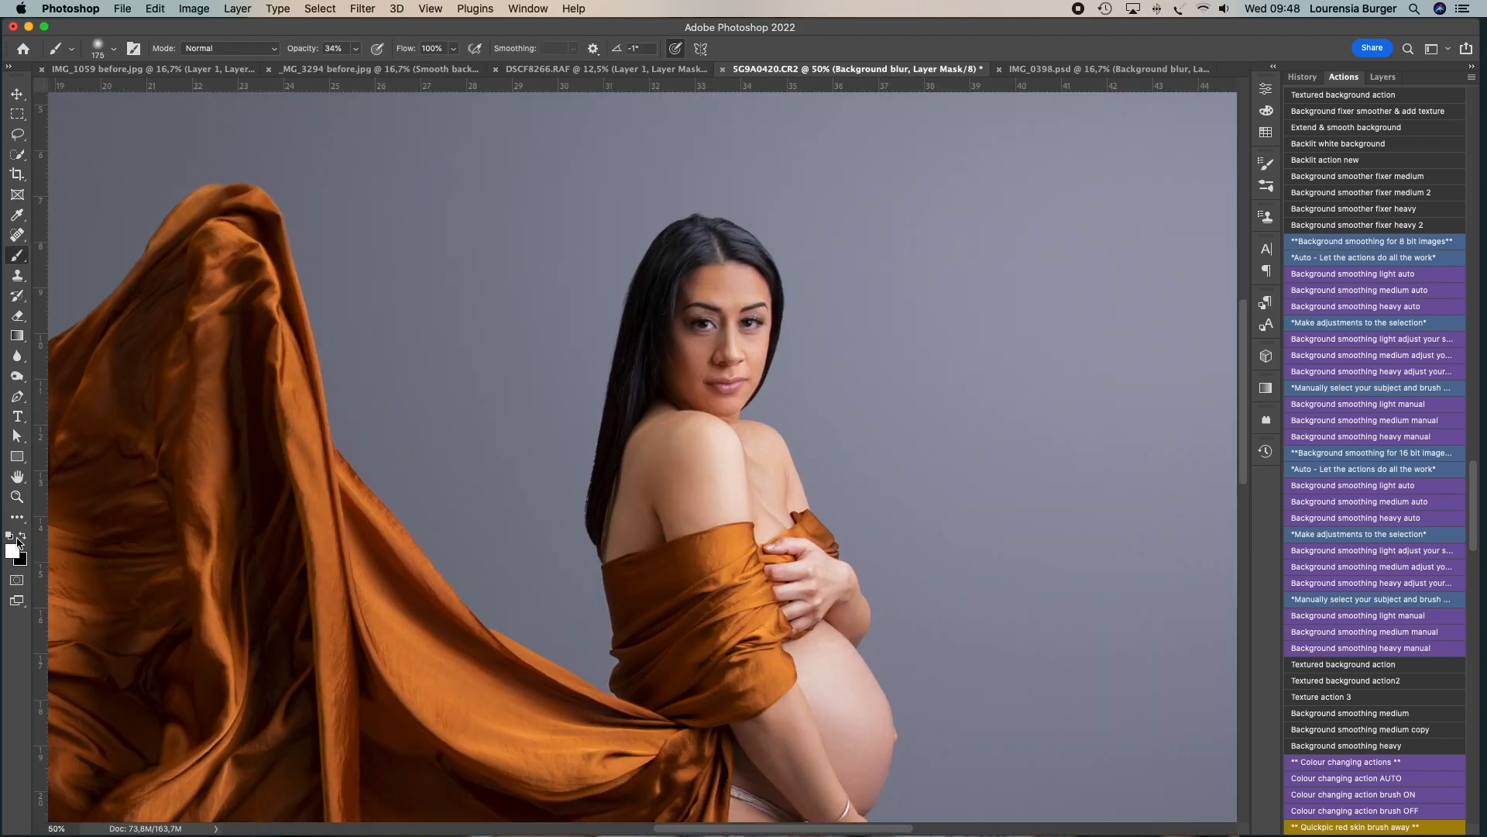
{"action": "scroll", "coordinate": [223, 265], "scroll_direction": "down", "scroll_amount": 1}
{"action": "key", "text": "bracketleft"}
{"action": "key", "text": "bracketleft"}
{"action": "key", "text": "bracketleft"}
{"action": "mouse_move", "coordinate": [604, 482]}
{"action": "left_mouse_down"}
{"action": "mouse_move", "coordinate": [647, 274]}
{"action": "mouse_move", "coordinate": [684, 210]}
{"action": "mouse_move", "coordinate": [742, 232]}
{"action": "mouse_move", "coordinate": [763, 288]}
{"action": "left_mouse_up"}
{"action": "left_click_drag", "start_coordinate": [614, 532], "coordinate": [637, 679]}
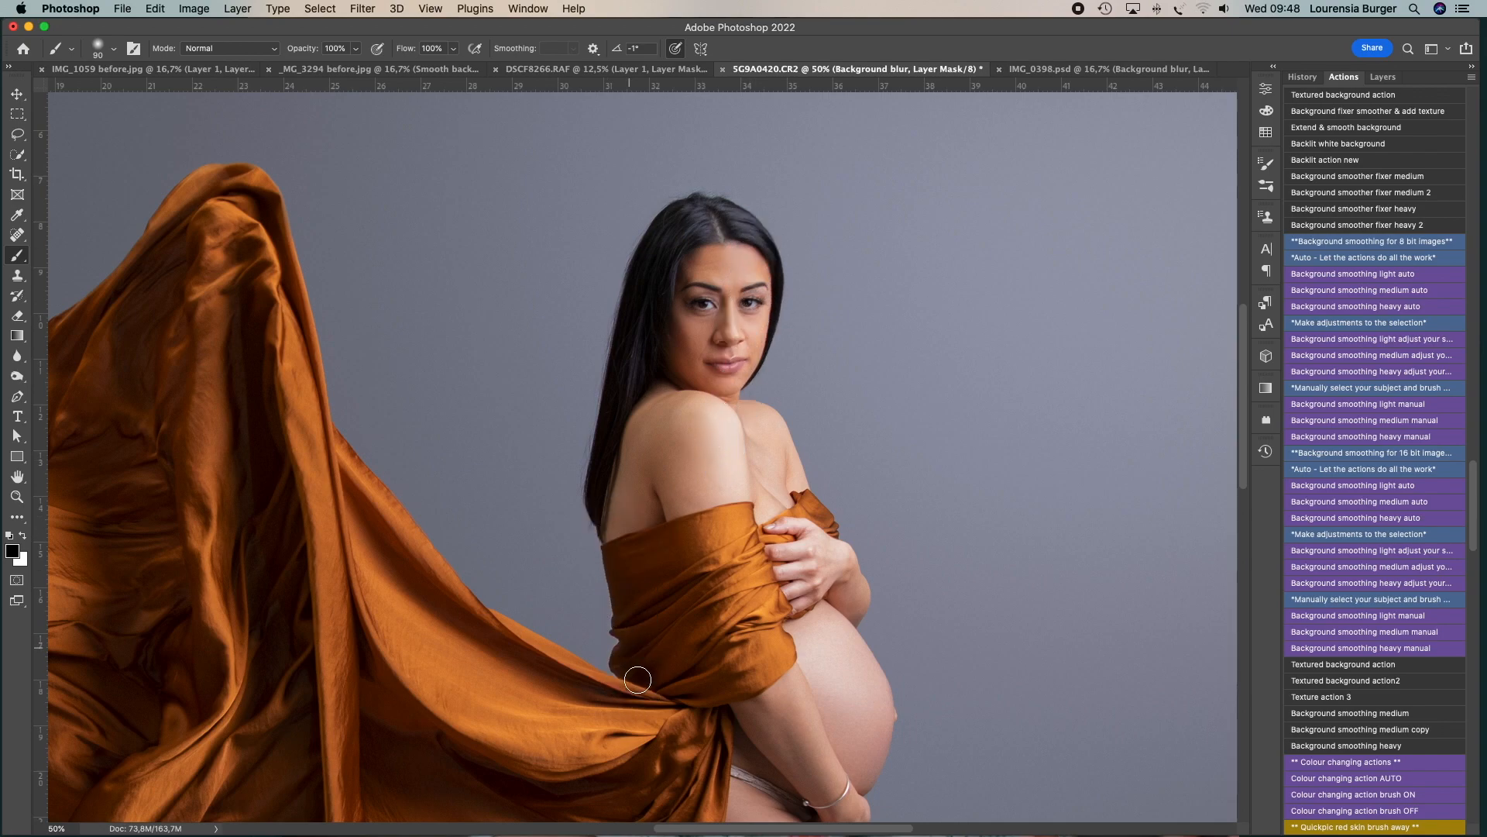
- Paint white on the mask at 100% opacity with a 70 px brush over the assistant's legs below the fabric
{"action": "scroll", "coordinate": [732, 410], "scroll_direction": "down", "scroll_amount": 10}
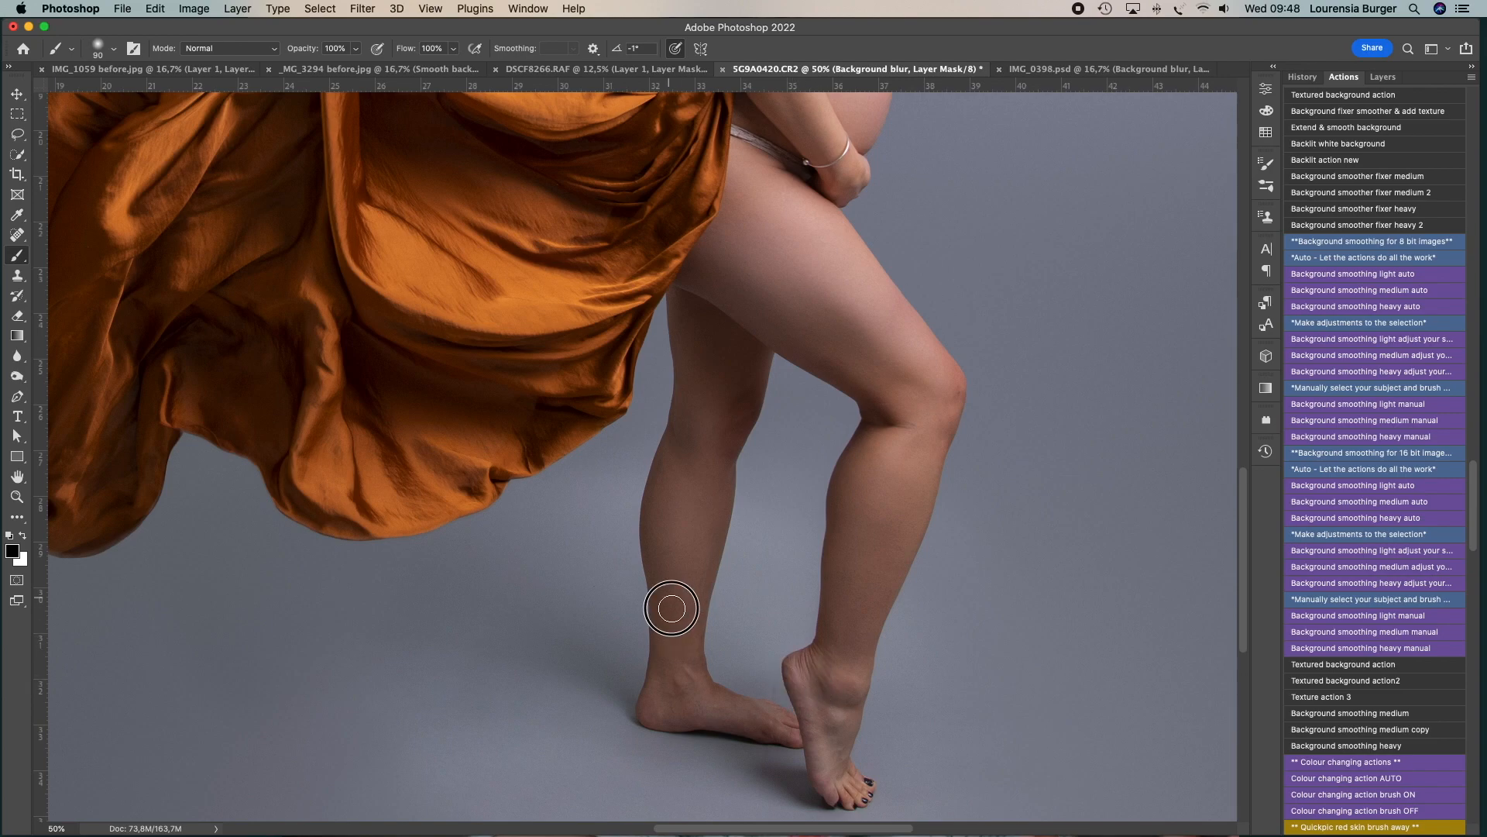
{"action": "scroll", "coordinate": [803, 646], "scroll_direction": "down", "scroll_amount": 3}
{"action": "scroll", "coordinate": [523, 390], "scroll_direction": "left", "scroll_amount": 5}
{"action": "key", "text": "z"}
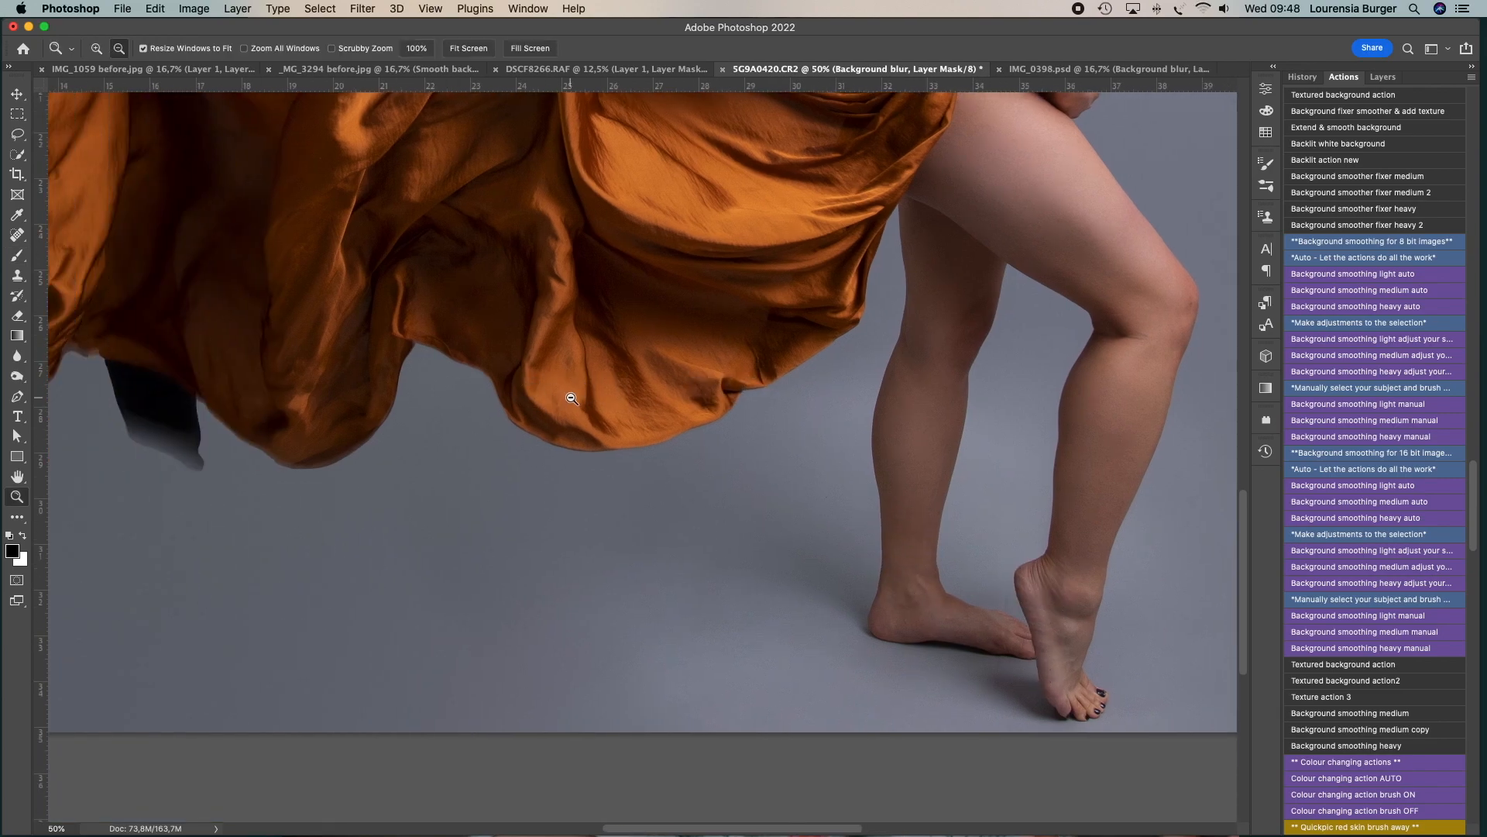
{"action": "left_click", "coordinate": [440, 387], "text": "alt"}
{"action": "left_click_drag", "start_coordinate": [441, 387], "coordinate": [630, 681]}
{"action": "left_click", "coordinate": [574, 687]}
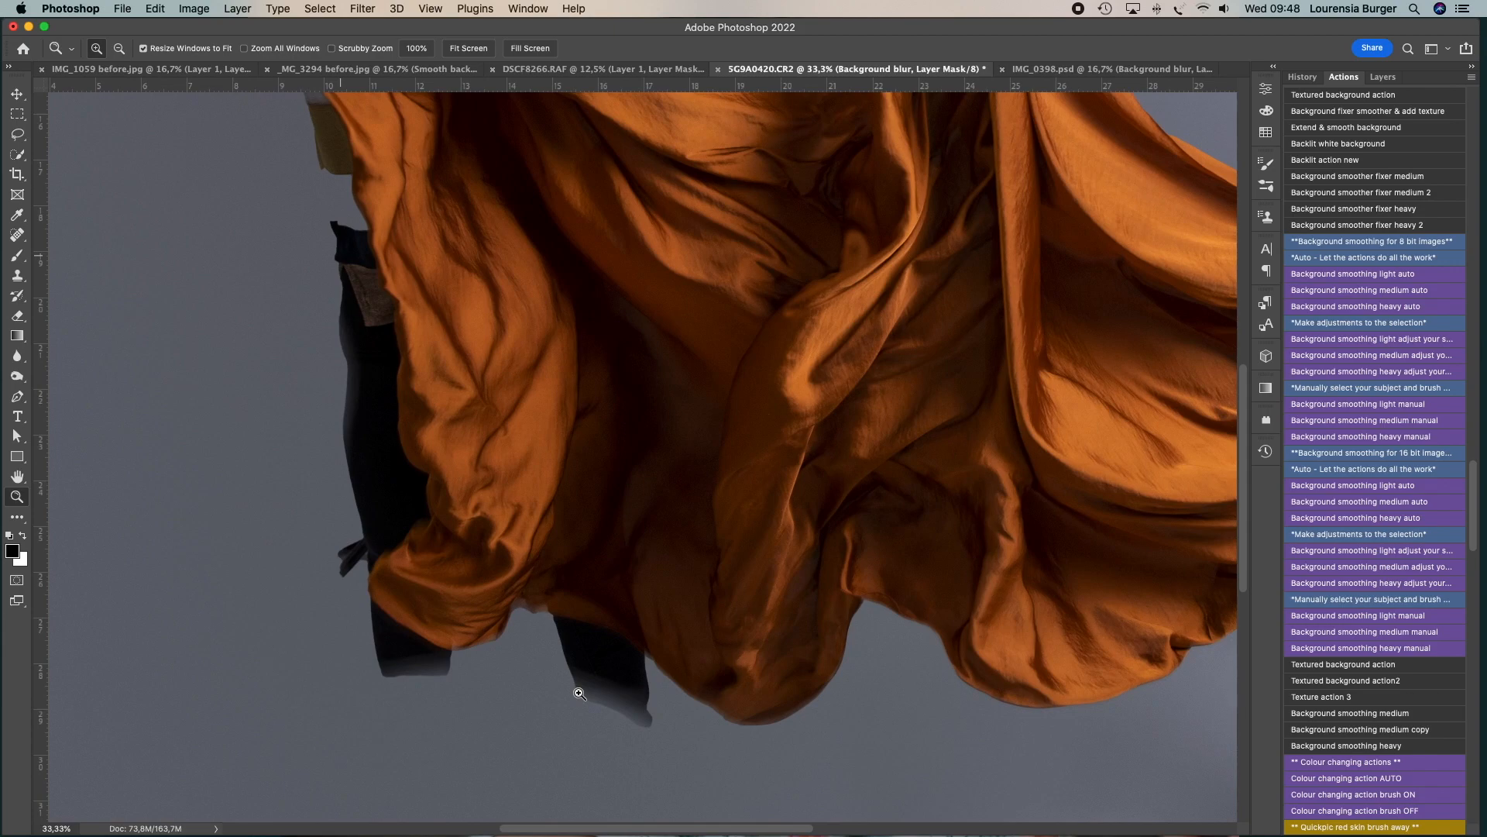
{"action": "key", "text": "b"}
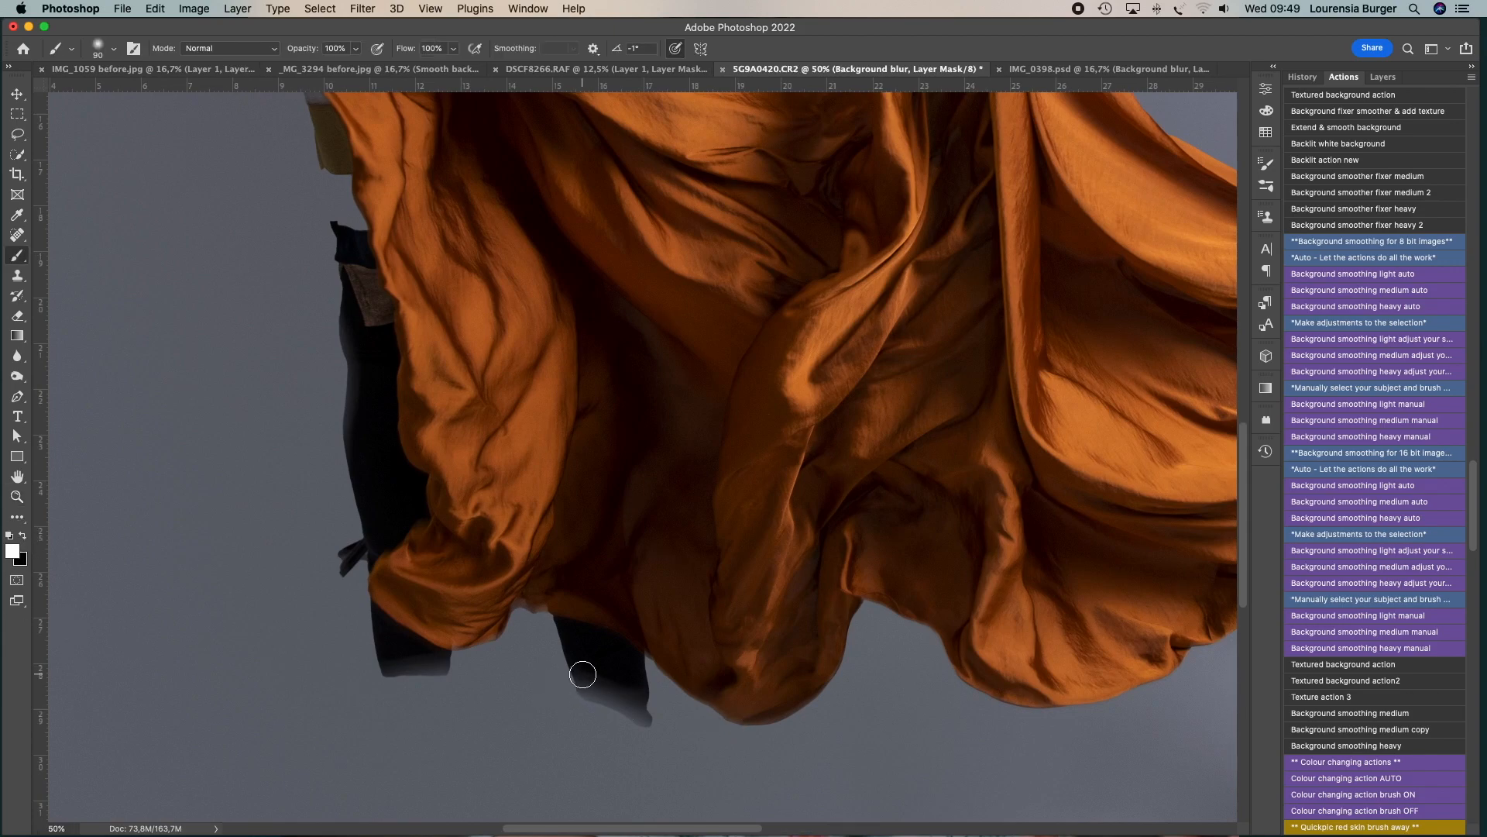
{"action": "left_click", "coordinate": [1384, 78]}
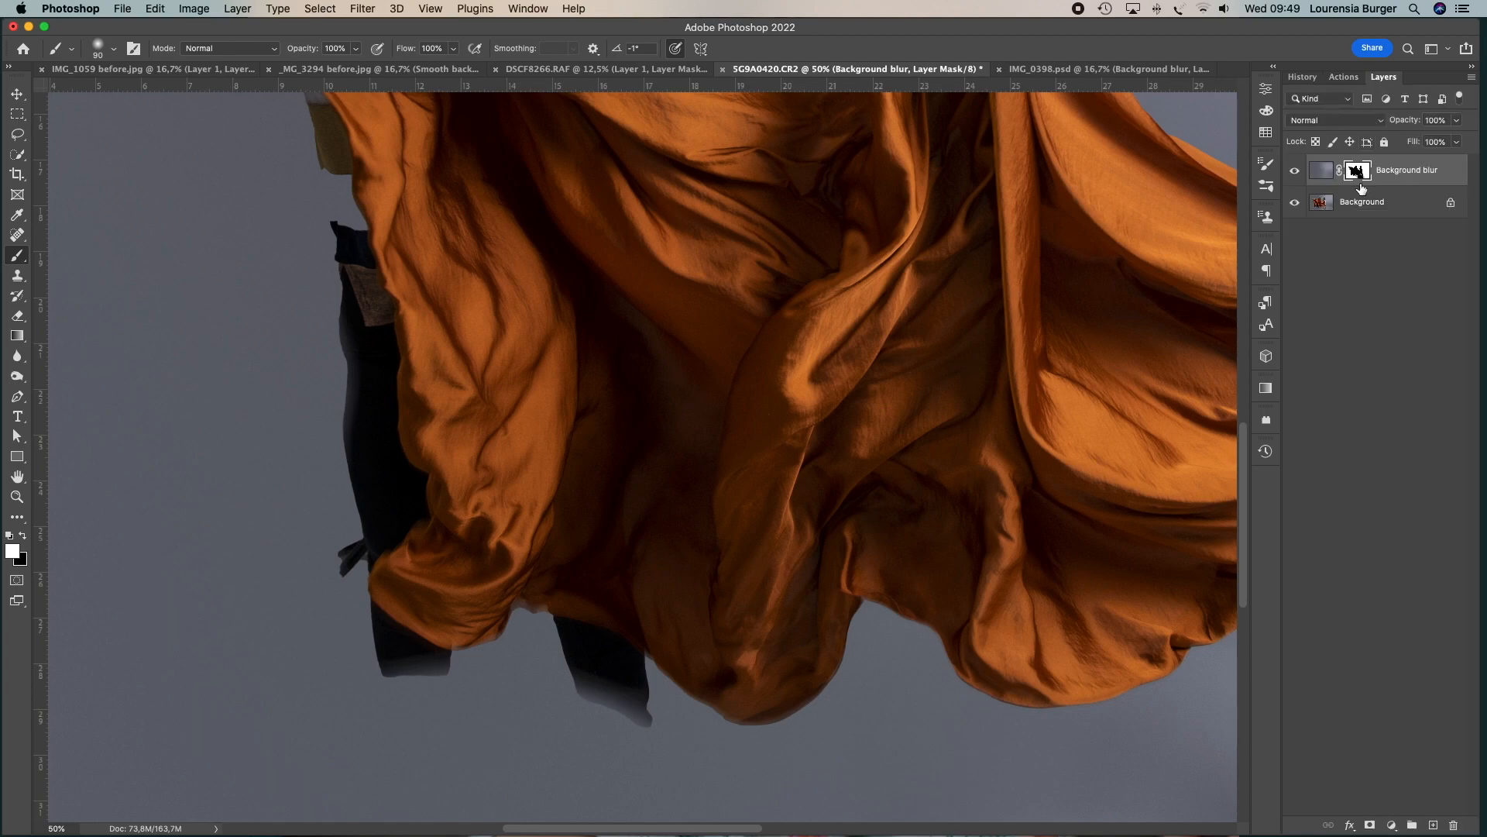
{"action": "key", "text": "bracketleft"}
{"action": "key", "text": "bracketleft"}
{"action": "left_click_drag", "start_coordinate": [387, 624], "coordinate": [434, 662]}
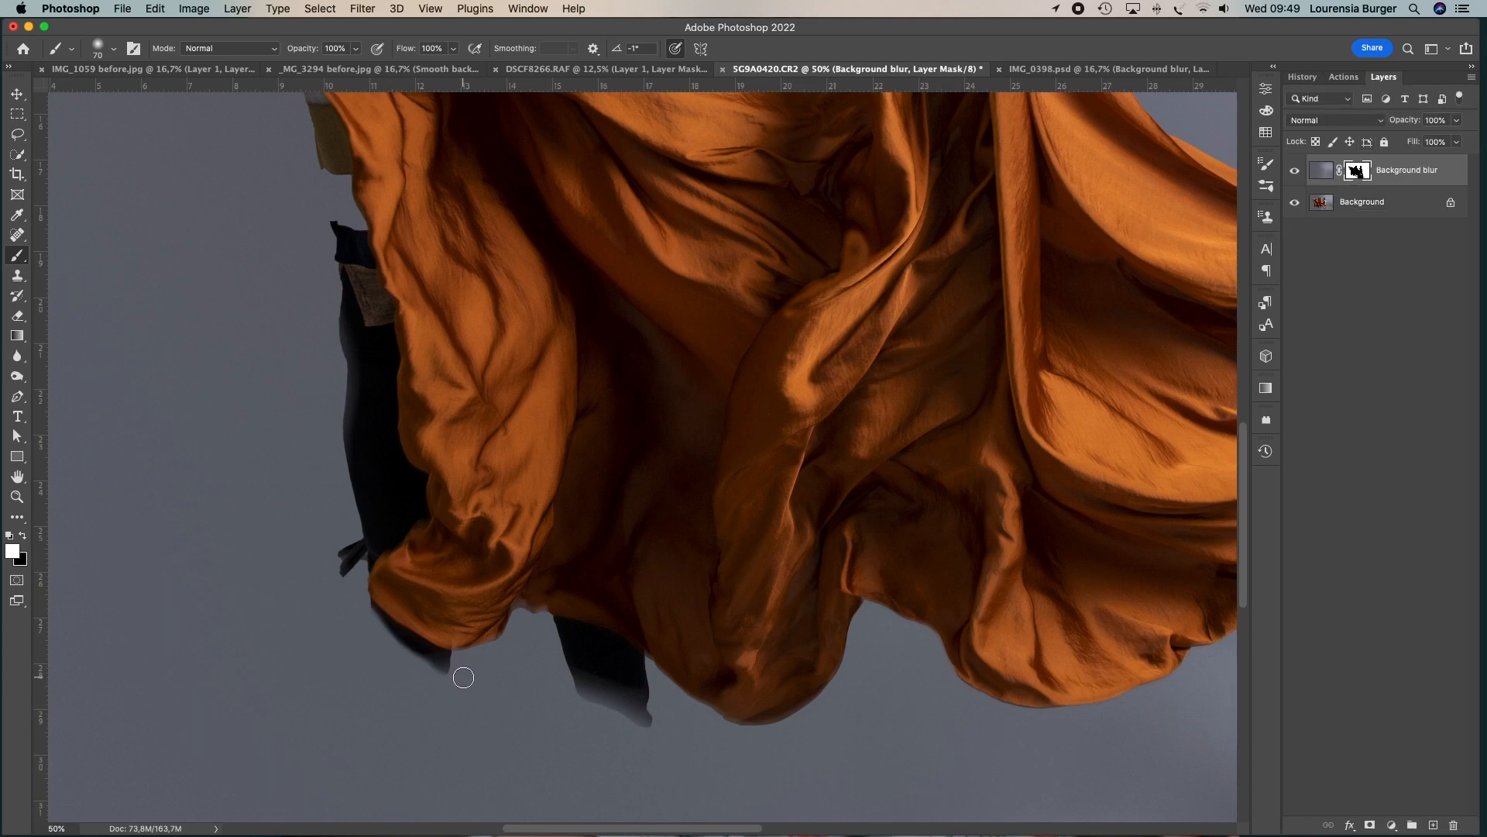
{"action": "left_click_drag", "start_coordinate": [356, 614], "coordinate": [480, 675]}
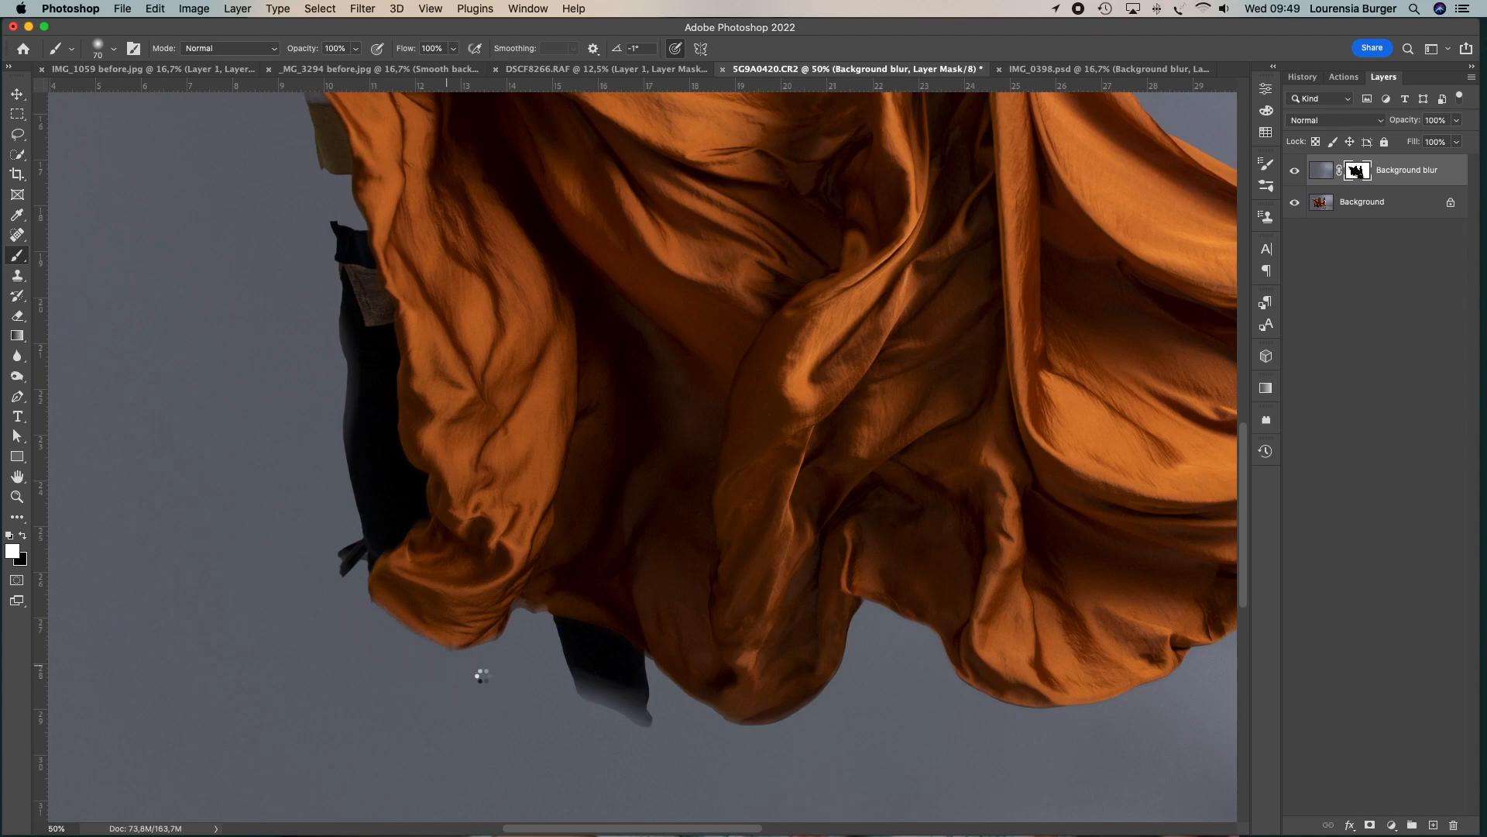
{"action": "mouse_move", "coordinate": [545, 626]}
{"action": "left_mouse_down"}
{"action": "mouse_move", "coordinate": [628, 659]}
{"action": "mouse_move", "coordinate": [659, 729]}
{"action": "mouse_move", "coordinate": [605, 681]}
{"action": "left_mouse_up"}
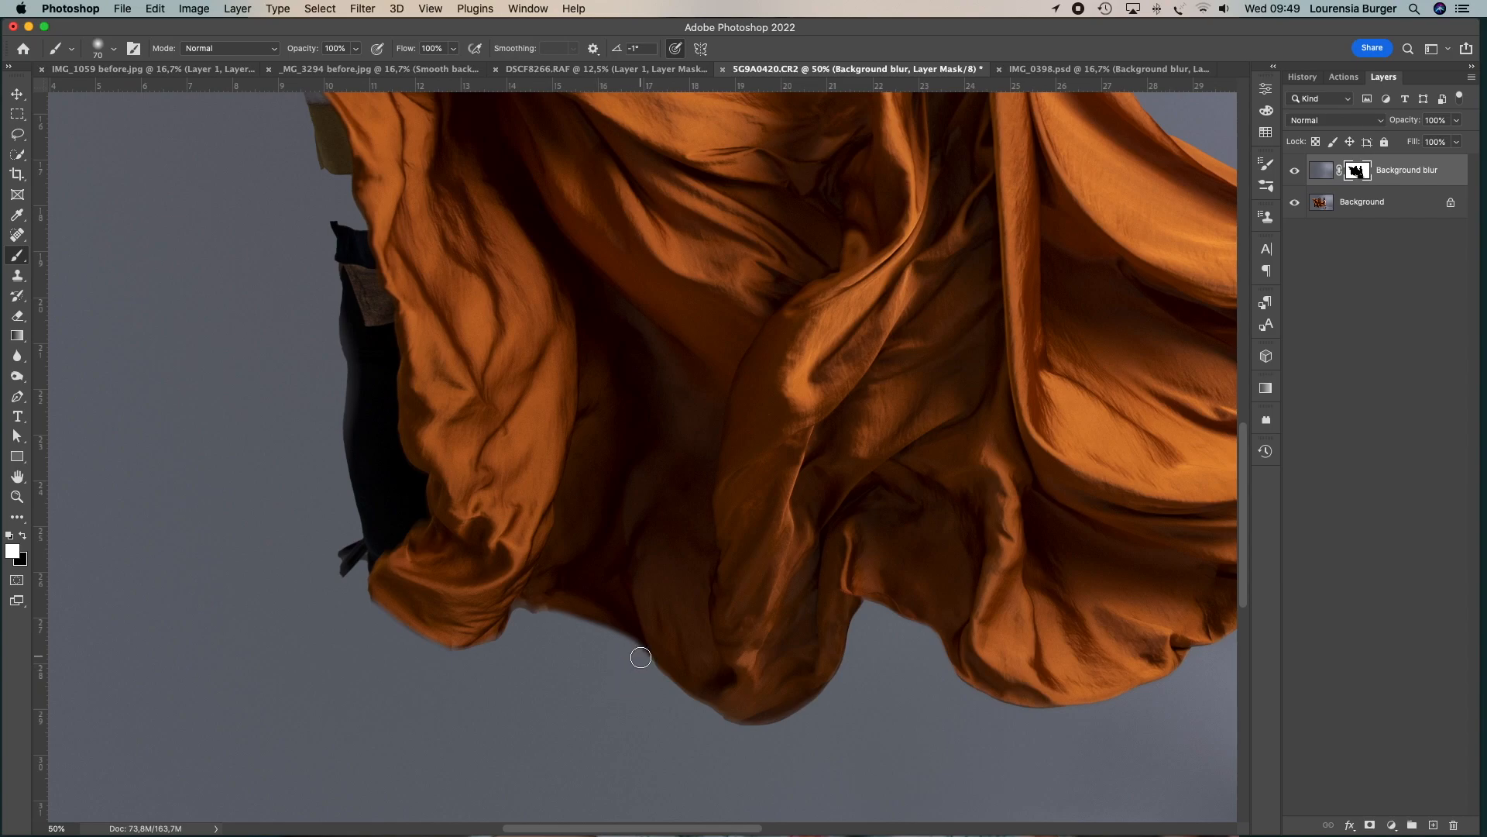
- Paint white on the mask over the assistant's sleeve and lower clothing beside the fabric's outer edge
{"action": "scroll", "coordinate": [636, 653], "scroll_direction": "up", "scroll_amount": 5}
{"action": "scroll", "coordinate": [636, 654], "scroll_direction": "left", "scroll_amount": 6}
{"action": "left_click_drag", "start_coordinate": [593, 789], "coordinate": [614, 638]}
{"action": "mouse_move", "coordinate": [588, 399]}
{"action": "left_mouse_down"}
{"action": "mouse_move", "coordinate": [597, 408]}
{"action": "mouse_move", "coordinate": [582, 340]}
{"action": "left_mouse_up"}
{"action": "mouse_move", "coordinate": [443, 202]}
{"action": "left_mouse_down"}
{"action": "mouse_move", "coordinate": [442, 119]}
{"action": "mouse_move", "coordinate": [467, 155]}
{"action": "mouse_move", "coordinate": [472, 206]}
{"action": "mouse_move", "coordinate": [458, 216]}
{"action": "mouse_move", "coordinate": [465, 199]}
{"action": "mouse_move", "coordinate": [538, 266]}
{"action": "mouse_move", "coordinate": [483, 206]}
{"action": "mouse_move", "coordinate": [535, 288]}
{"action": "mouse_move", "coordinate": [568, 282]}
{"action": "mouse_move", "coordinate": [597, 371]}
{"action": "mouse_move", "coordinate": [594, 338]}
{"action": "mouse_move", "coordinate": [568, 291]}
{"action": "mouse_move", "coordinate": [607, 426]}
{"action": "mouse_move", "coordinate": [601, 508]}
{"action": "left_mouse_up"}
{"action": "key", "text": "bracketright"}
{"action": "key", "text": "bracketright"}
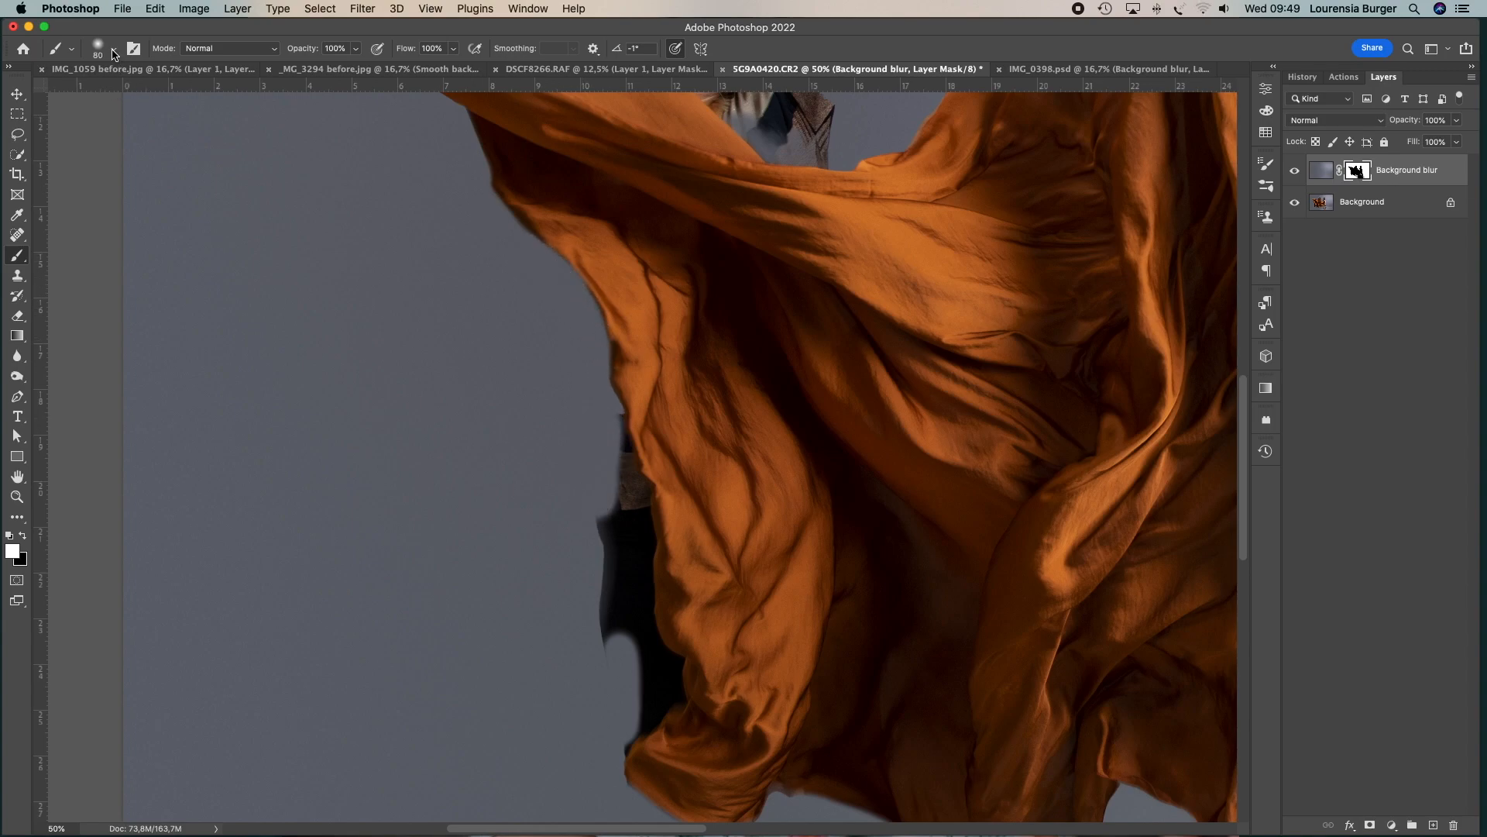
- Paint white on the mask with 80 px and smaller brushes over the assistant's remaining clothing, head and hand around the fabric
{"action": "left_click", "coordinate": [113, 53]}
{"action": "left_click", "coordinate": [137, 34]}
{"action": "mouse_move", "coordinate": [580, 563]}
{"action": "left_mouse_down"}
{"action": "mouse_move", "coordinate": [617, 737]}
{"action": "mouse_move", "coordinate": [638, 653]}
{"action": "mouse_move", "coordinate": [597, 524]}
{"action": "left_mouse_up"}
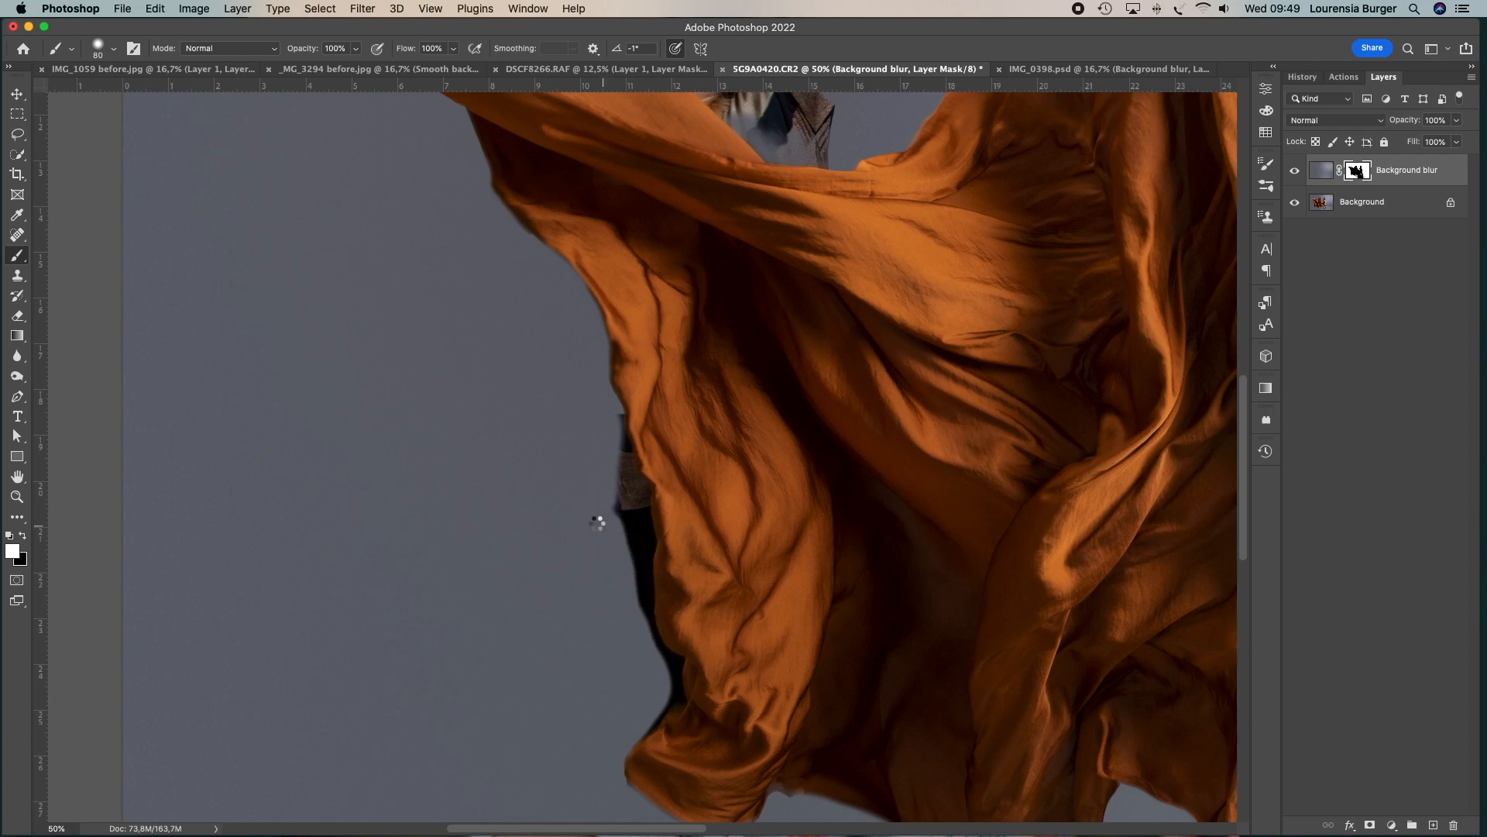
{"action": "key", "text": "bracketleft"}
{"action": "key", "text": "bracketleft"}
{"action": "mouse_move", "coordinate": [612, 452]}
{"action": "left_mouse_down"}
{"action": "mouse_move", "coordinate": [636, 491]}
{"action": "mouse_move", "coordinate": [640, 591]}
{"action": "mouse_move", "coordinate": [659, 662]}
{"action": "left_mouse_up"}
{"action": "key", "text": "super+minus"}
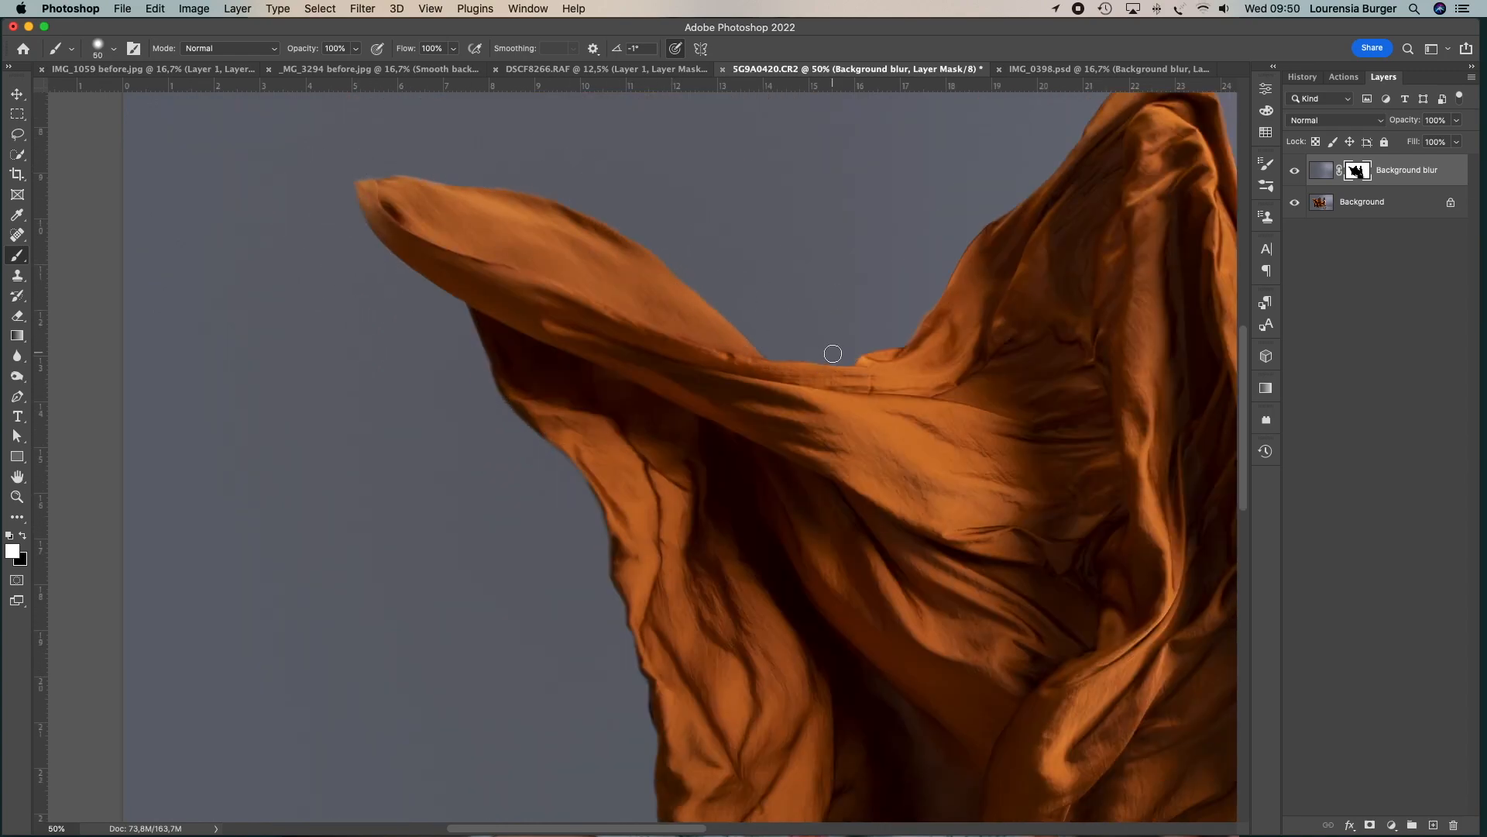
{"action": "key", "text": "z"}
{"action": "key", "text": "super+minus"}
{"action": "key", "text": "super+minus"}
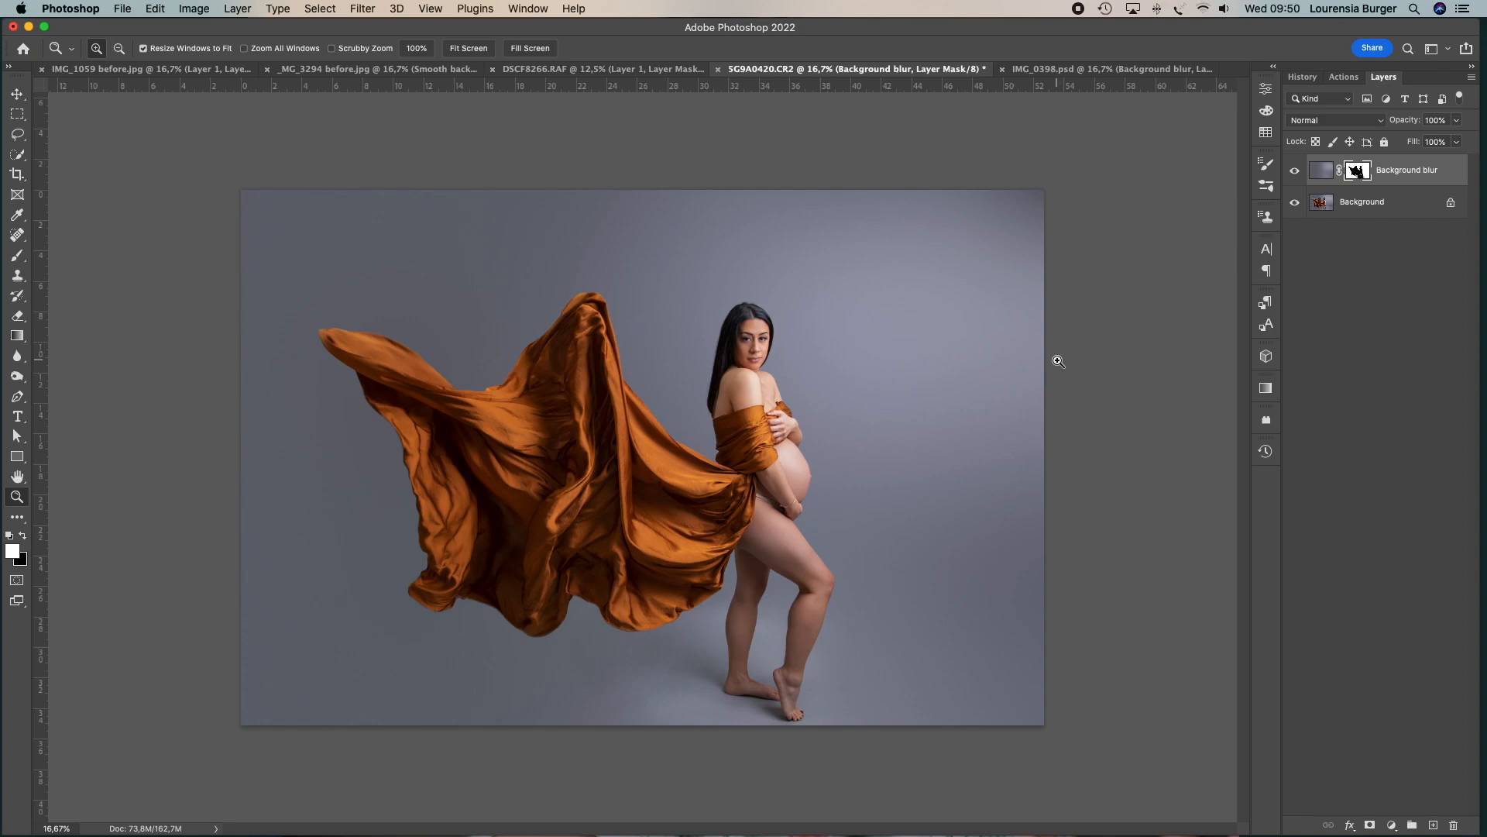